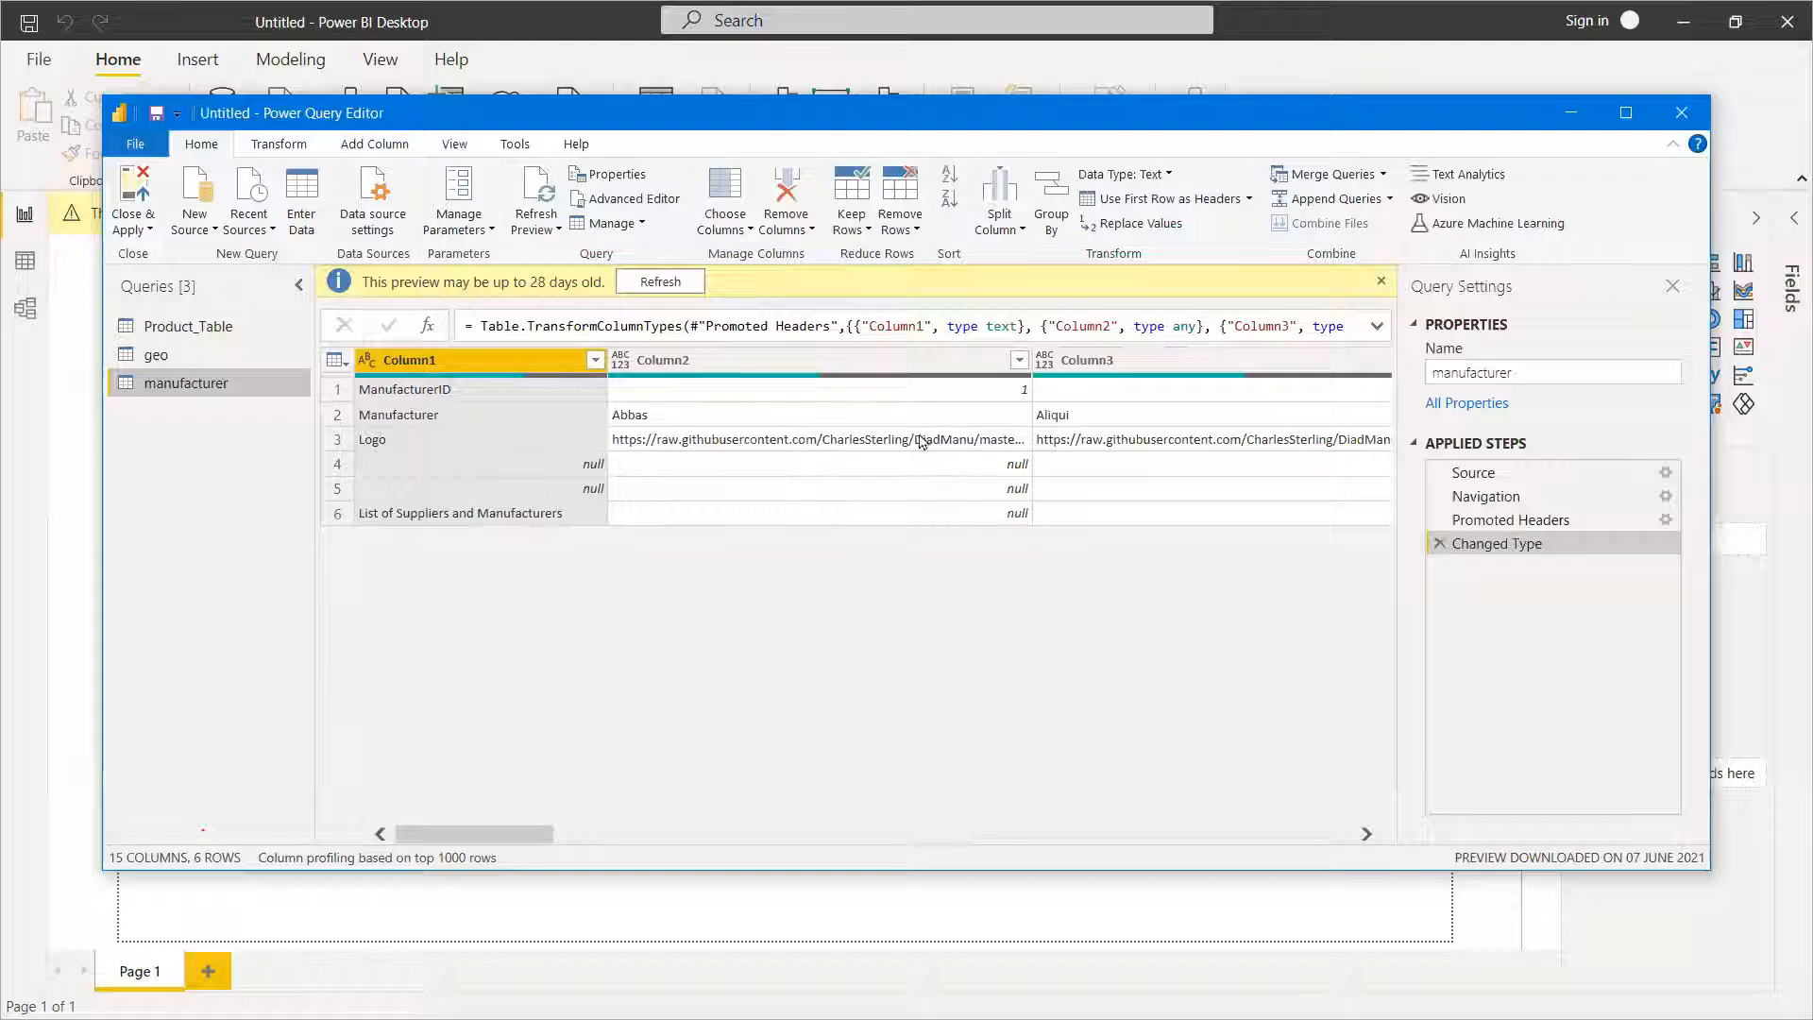
Transpose the manufacturer table and promote its first row to headers.
{"action": "left_click", "coordinate": [283, 145]}
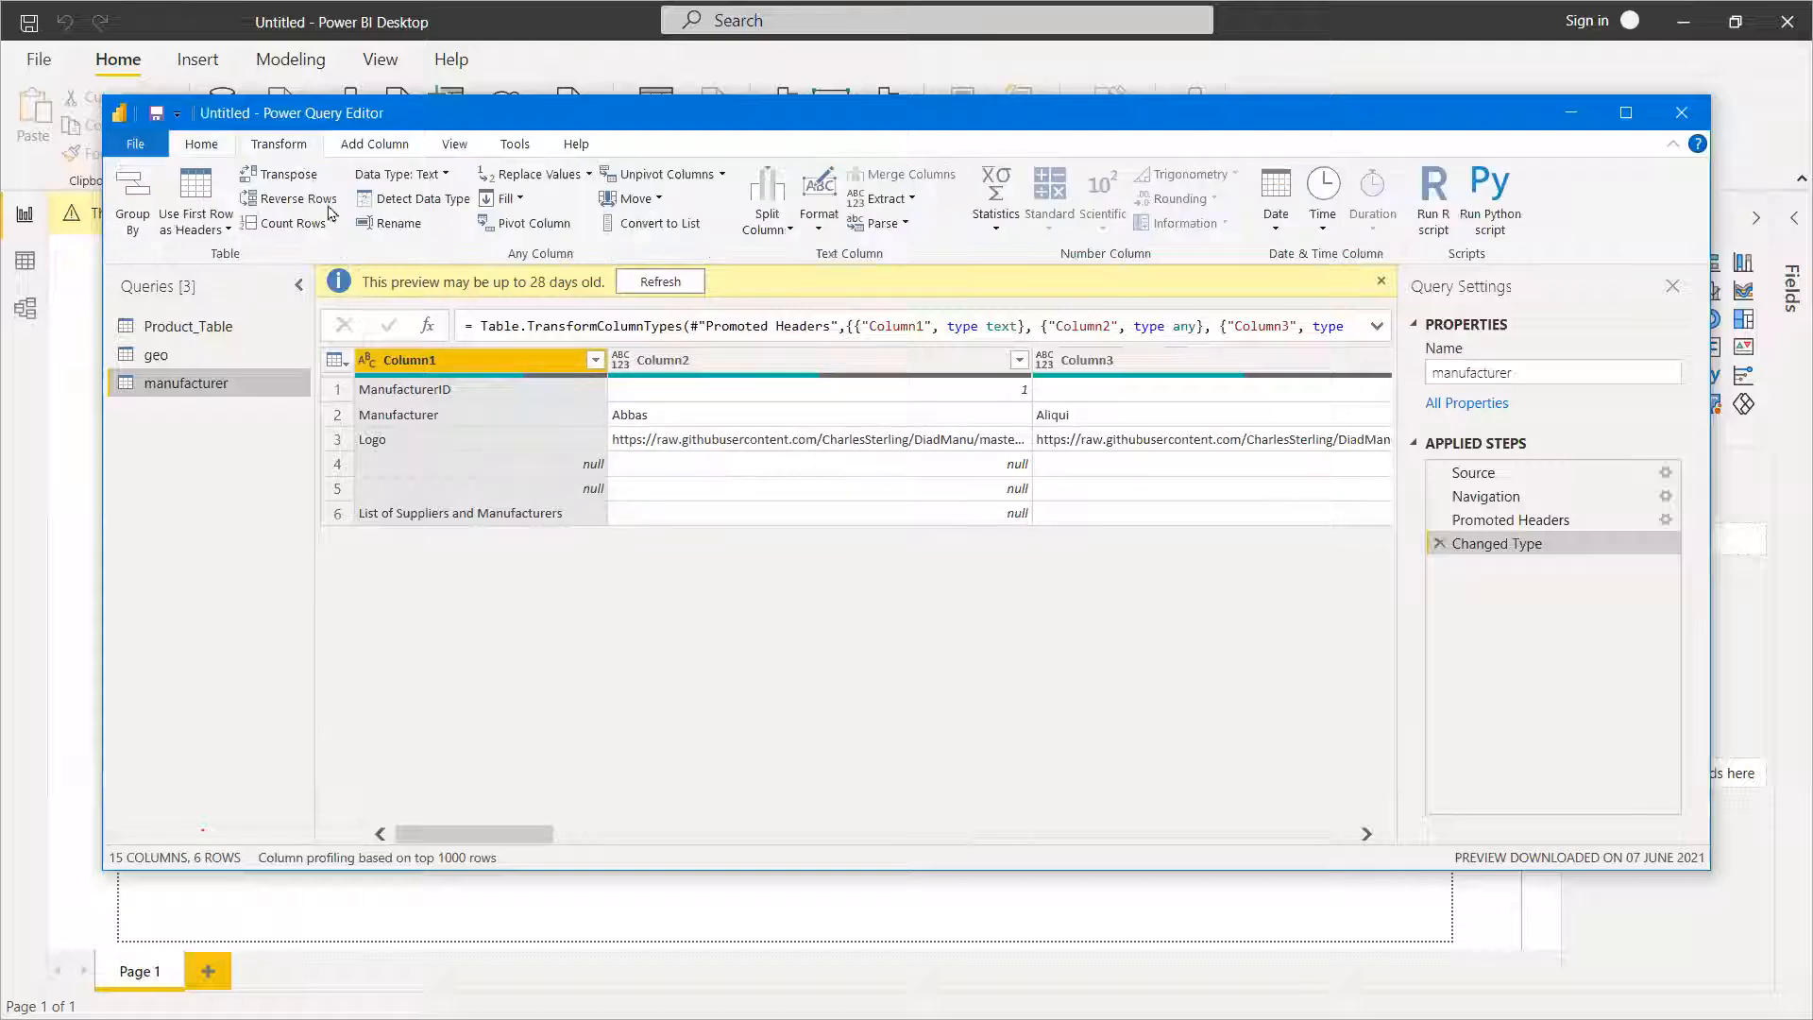
{"action": "left_click", "coordinate": [288, 175]}
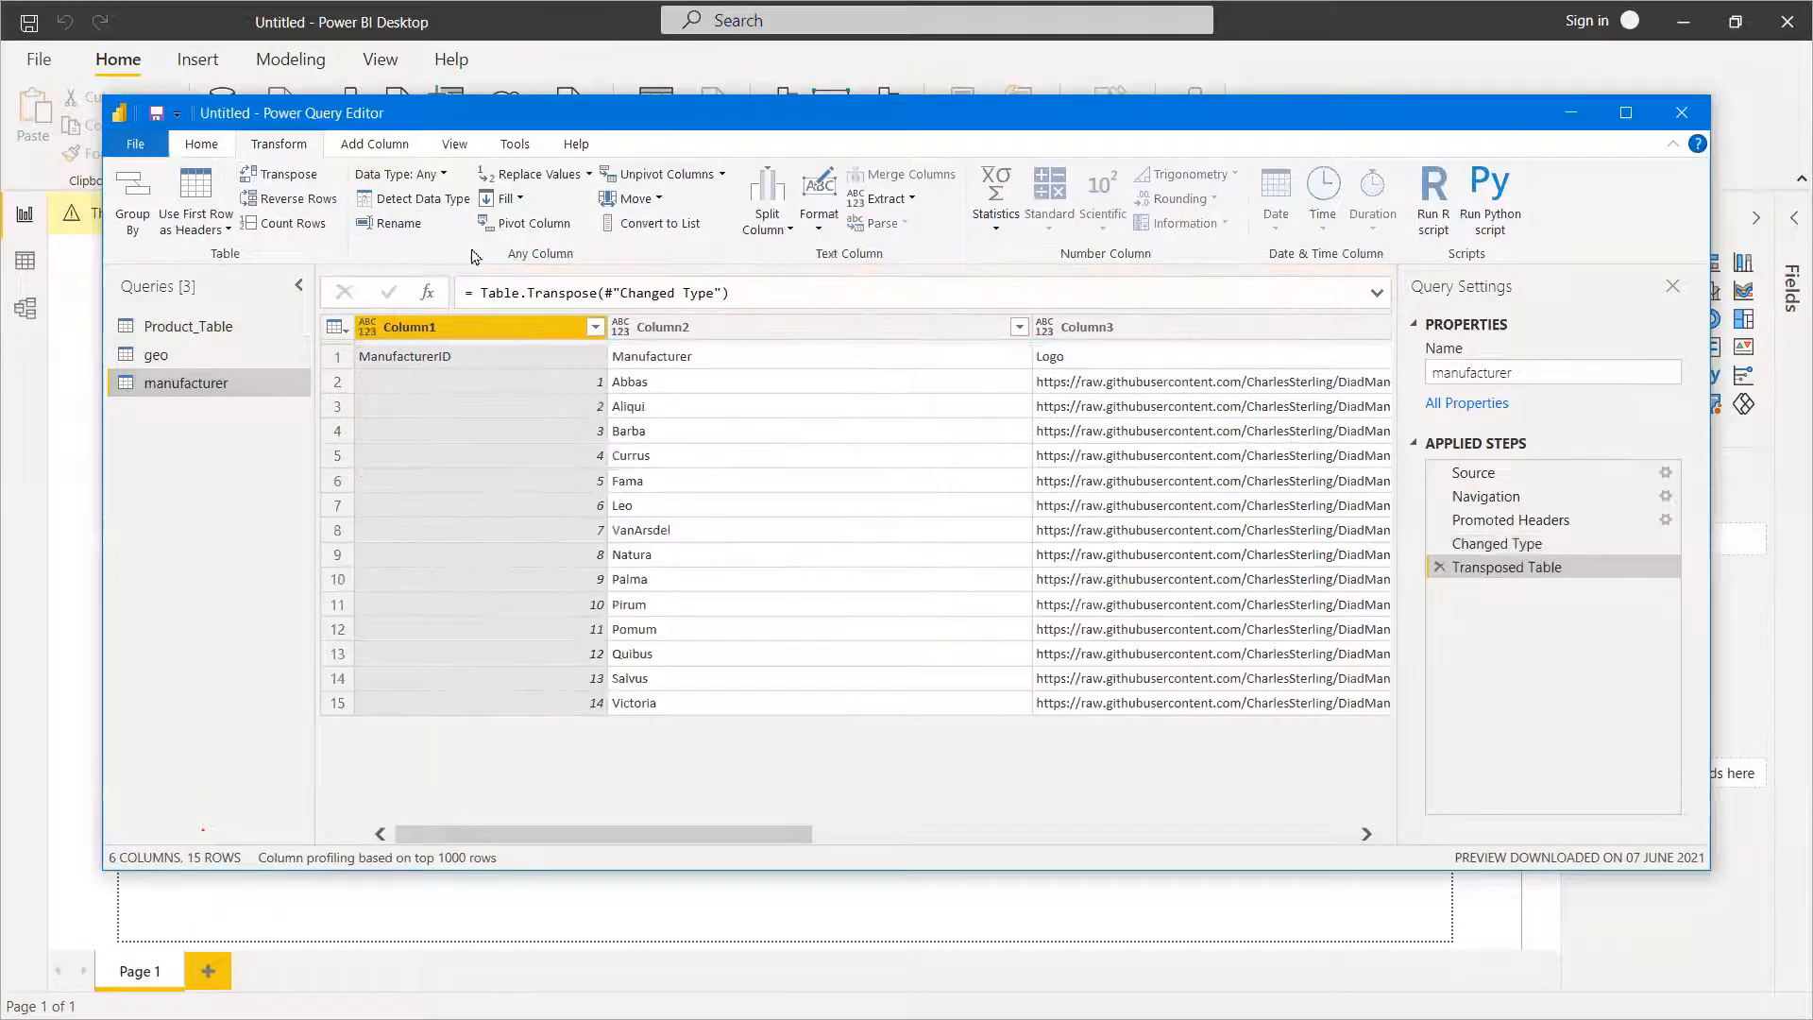
{"action": "left_click", "coordinate": [338, 357]}
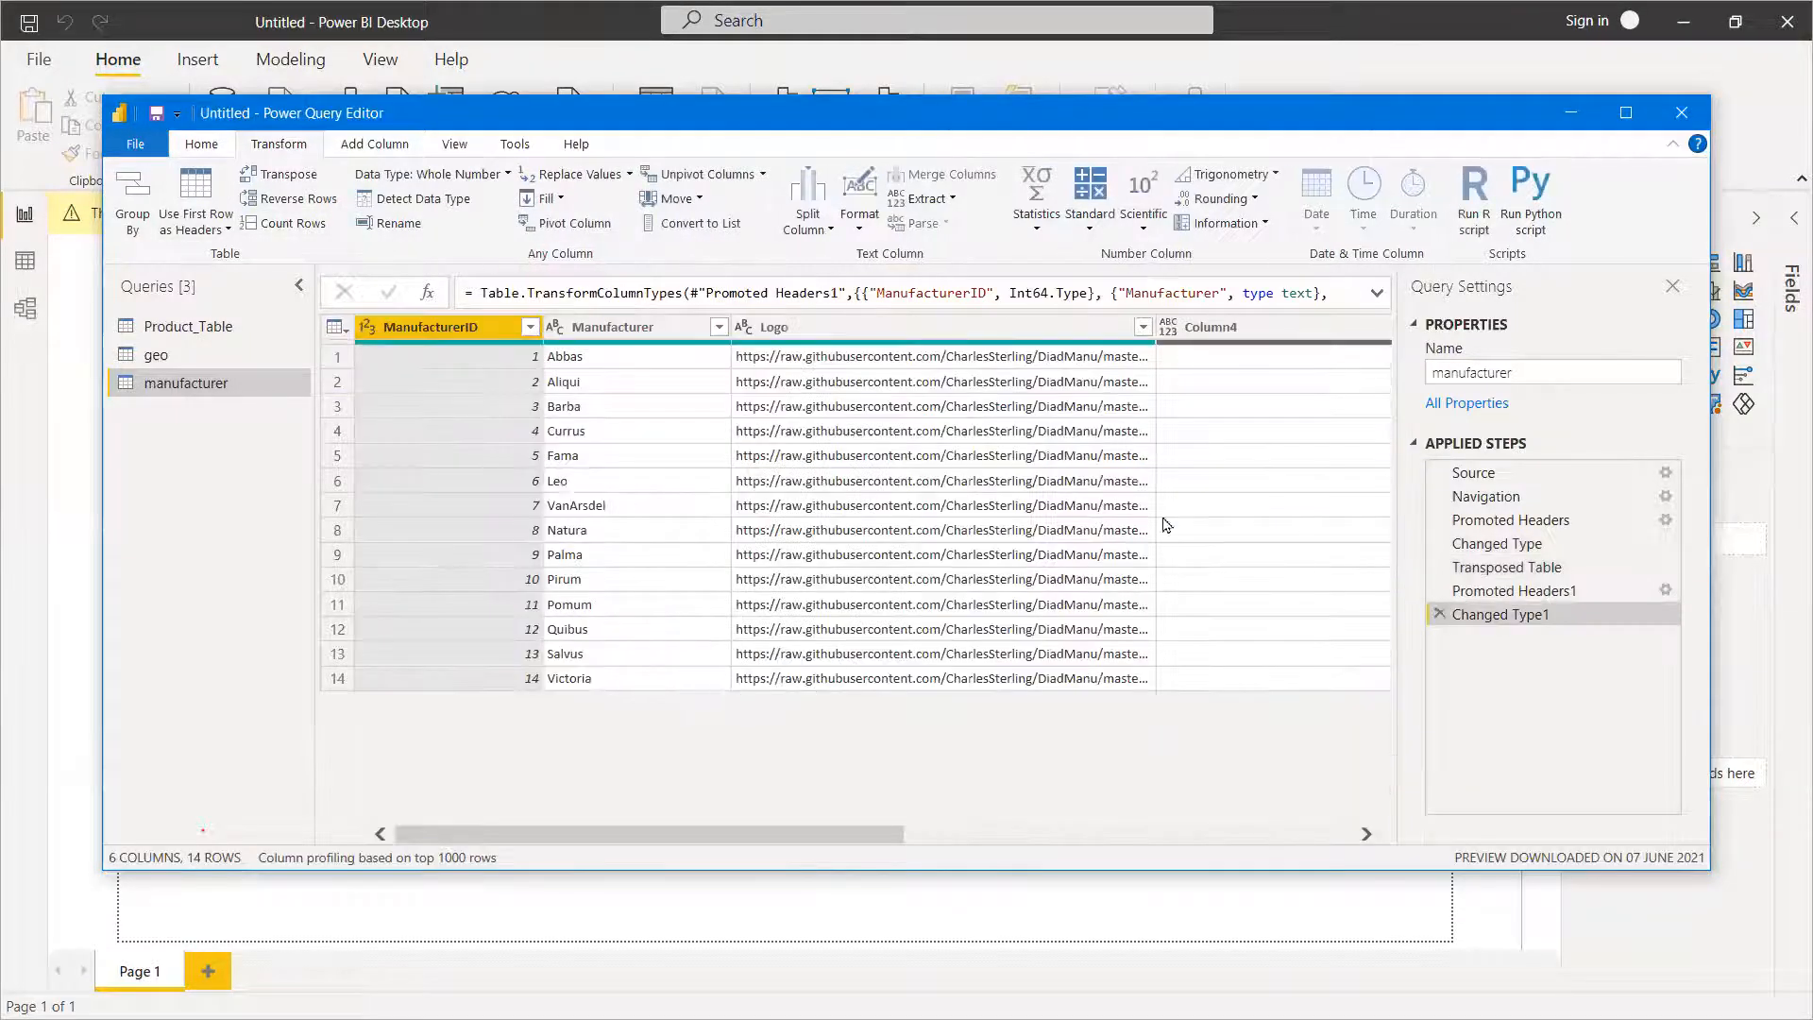
Remove the empty columns Column4, Column5 and List of Suppliers and Manufacturers from the manufacturer table.
{"action": "left_click_drag", "start_coordinate": [885, 845], "coordinate": [1334, 839]}
{"action": "left_click", "coordinate": [1243, 323]}
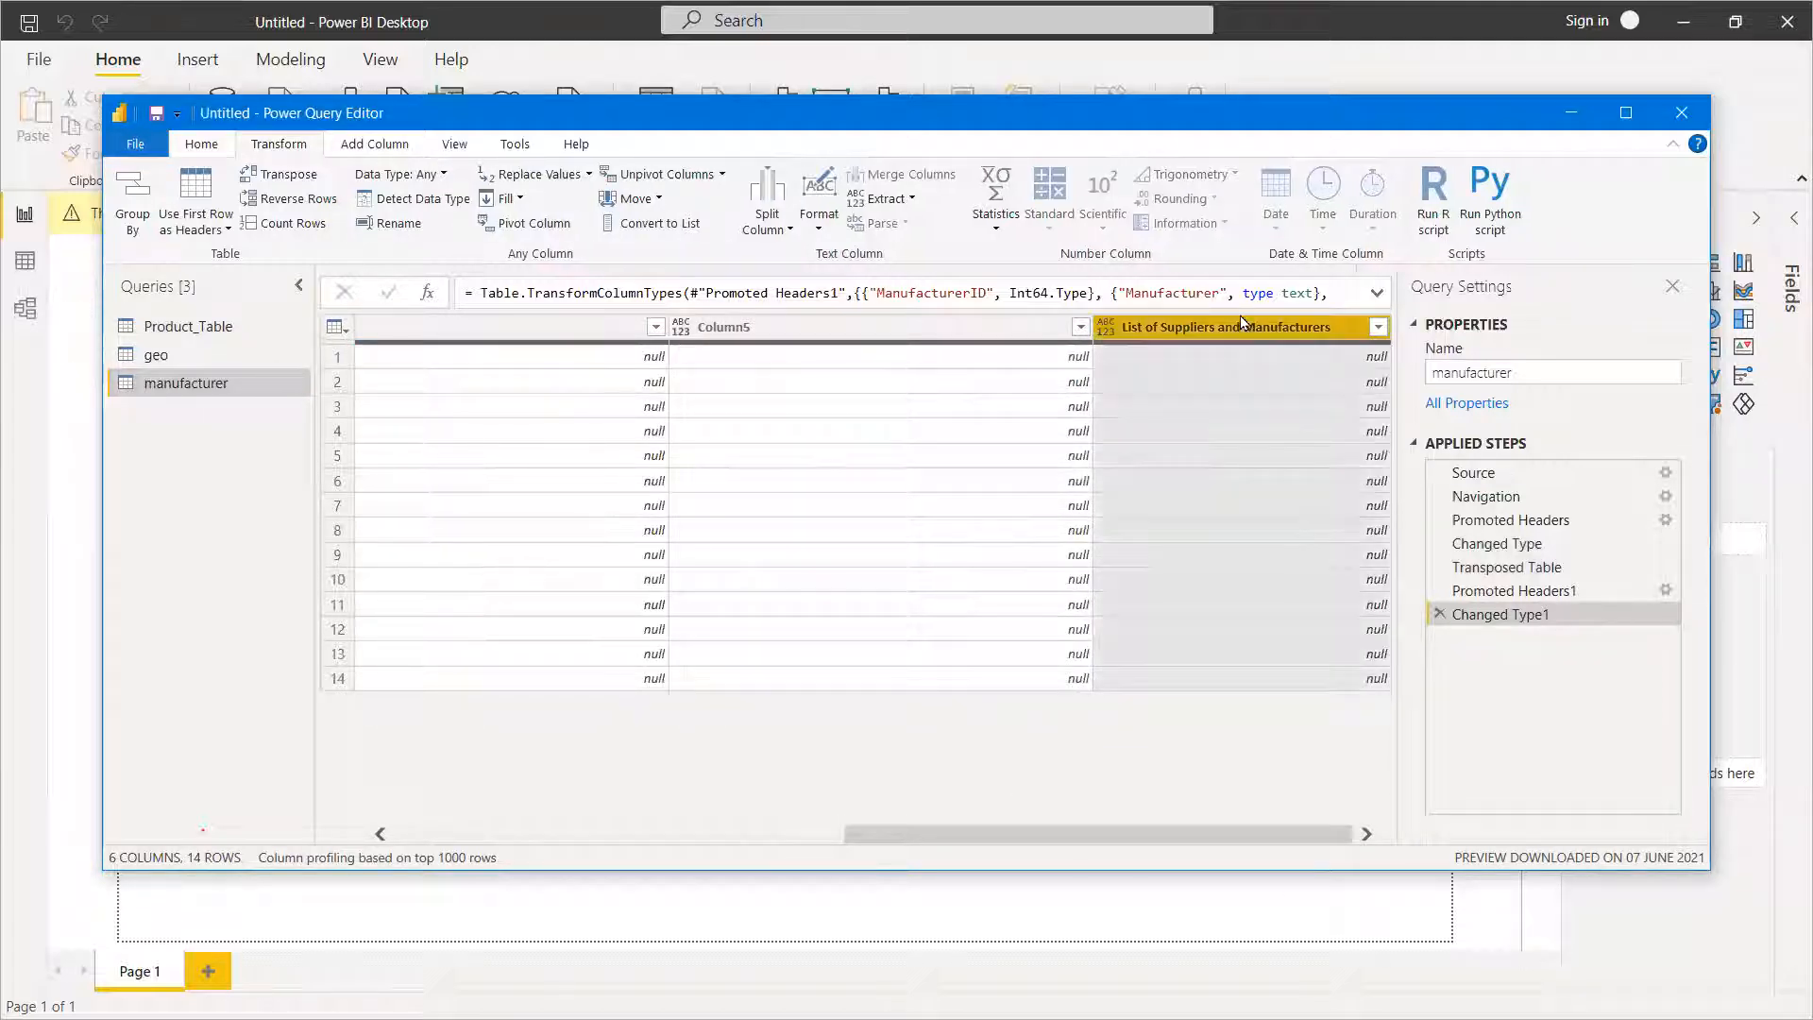
{"action": "key", "text": "shift+Left"}
{"action": "key", "text": "shift+Left"}
{"action": "key", "text": "shift+Left"}
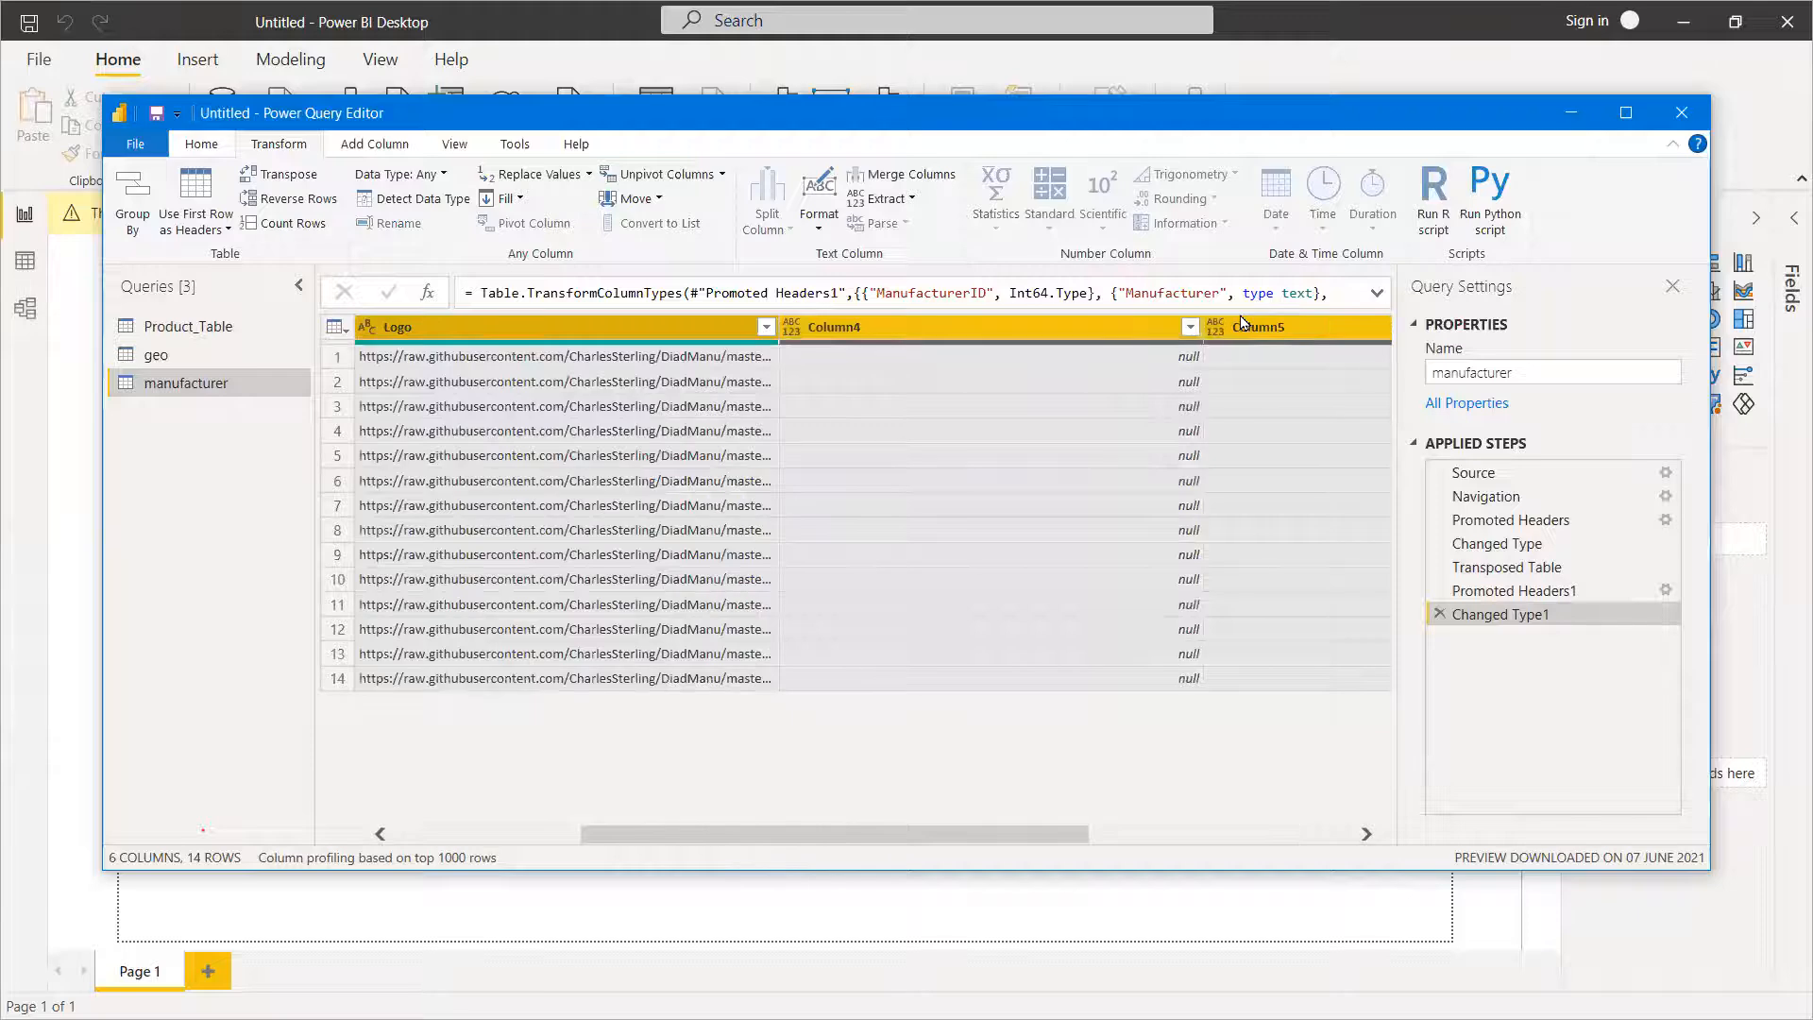
{"action": "key", "text": "shift+Right"}
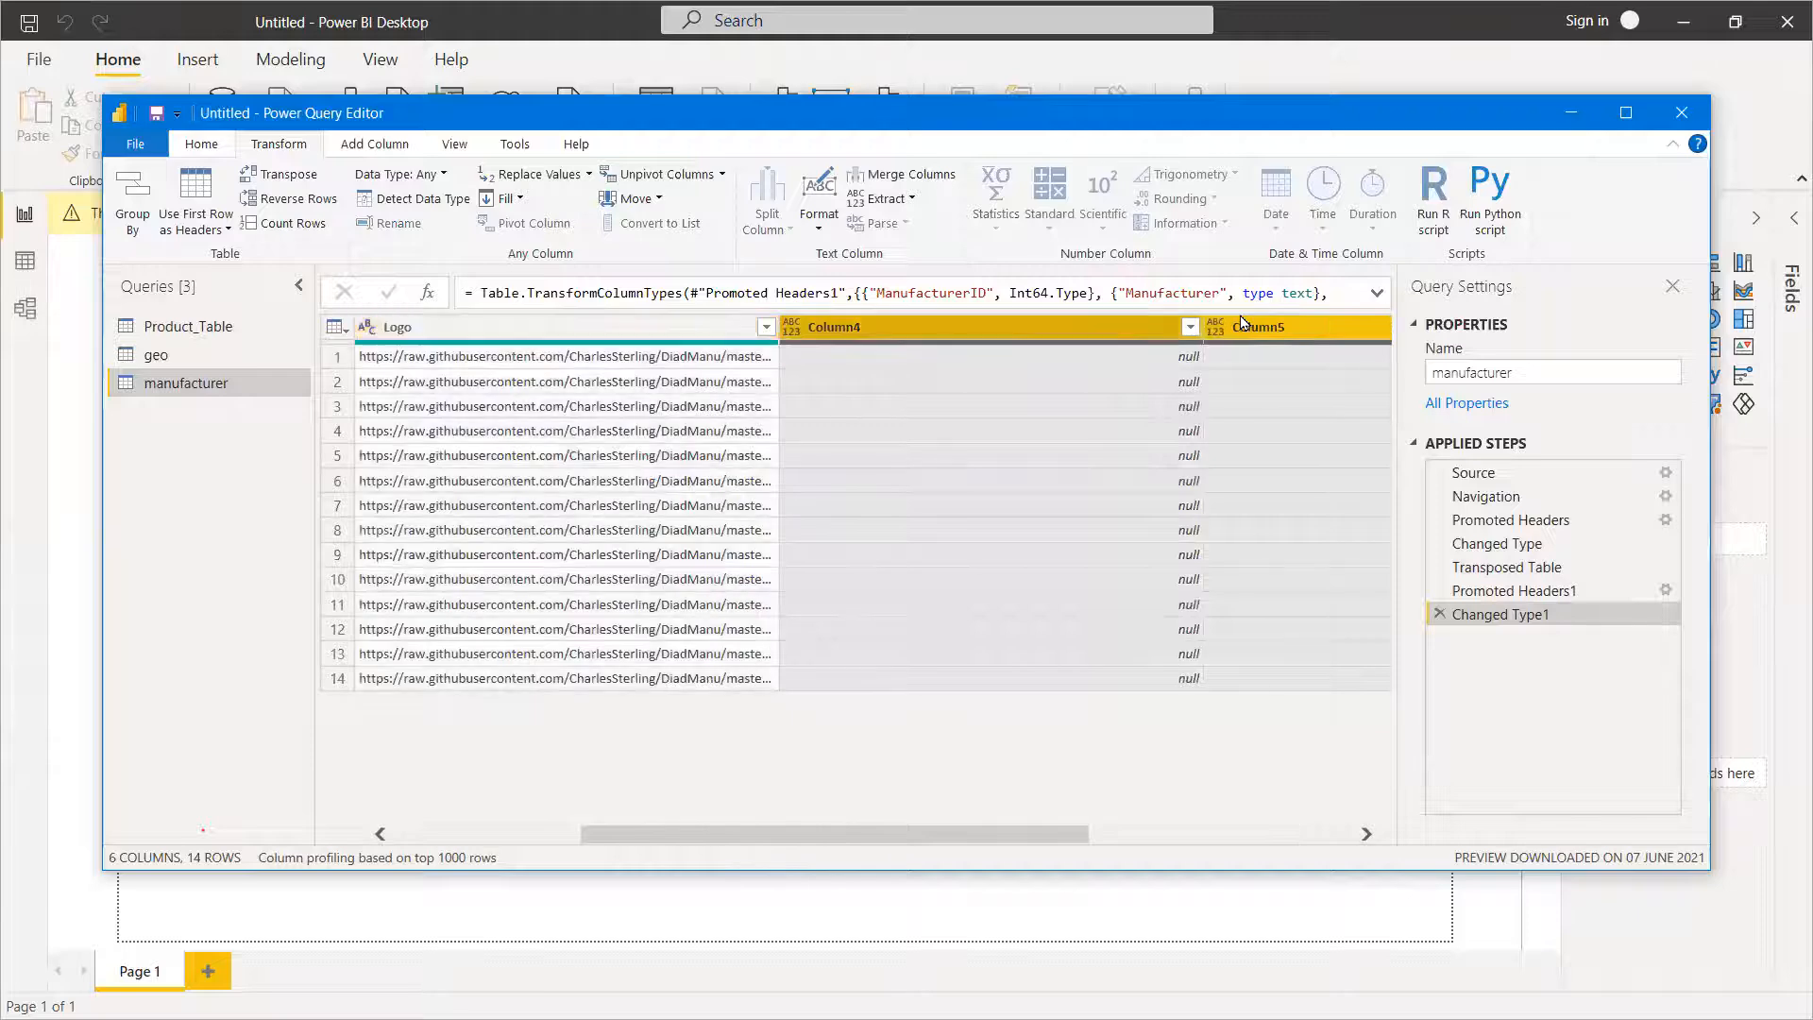
{"action": "right_click", "coordinate": [937, 326]}
{"action": "left_click", "coordinate": [1001, 357]}
Promote the first row of the geo query to headers three times, so Zip, City, State, Region, District and Country become the column names.
{"action": "left_click", "coordinate": [159, 355]}
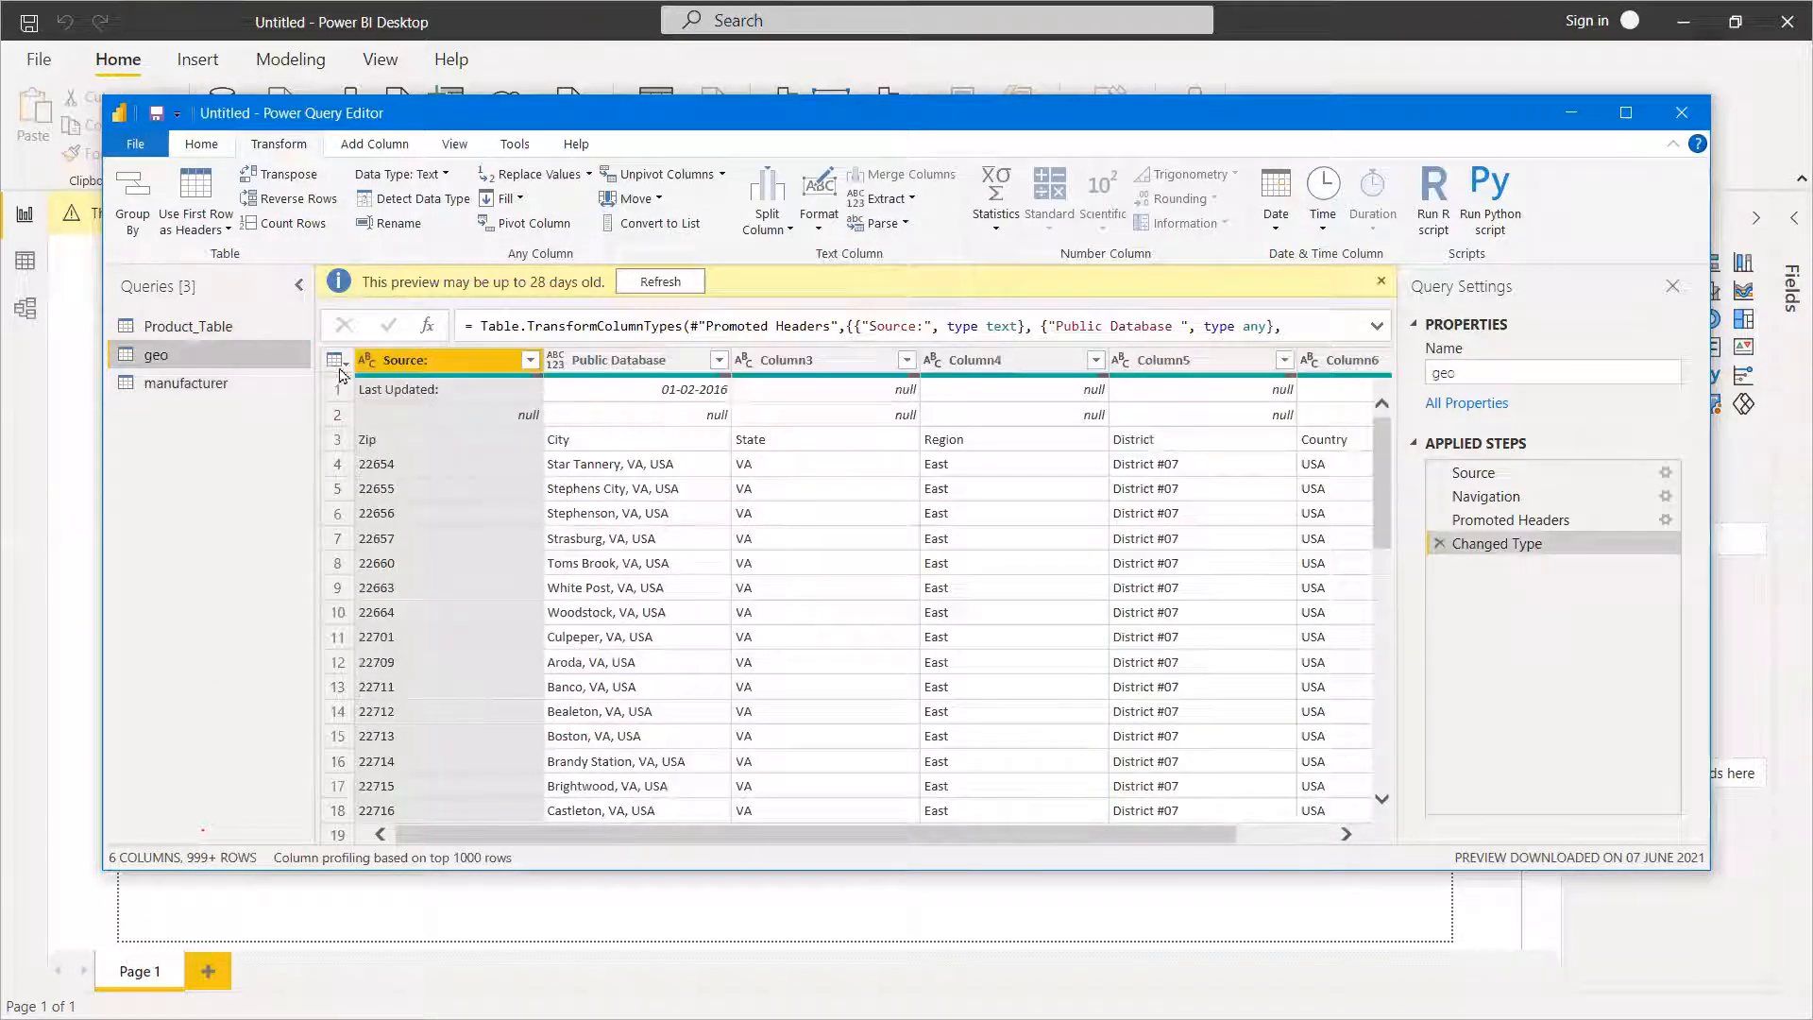
{"action": "left_click", "coordinate": [192, 195]}
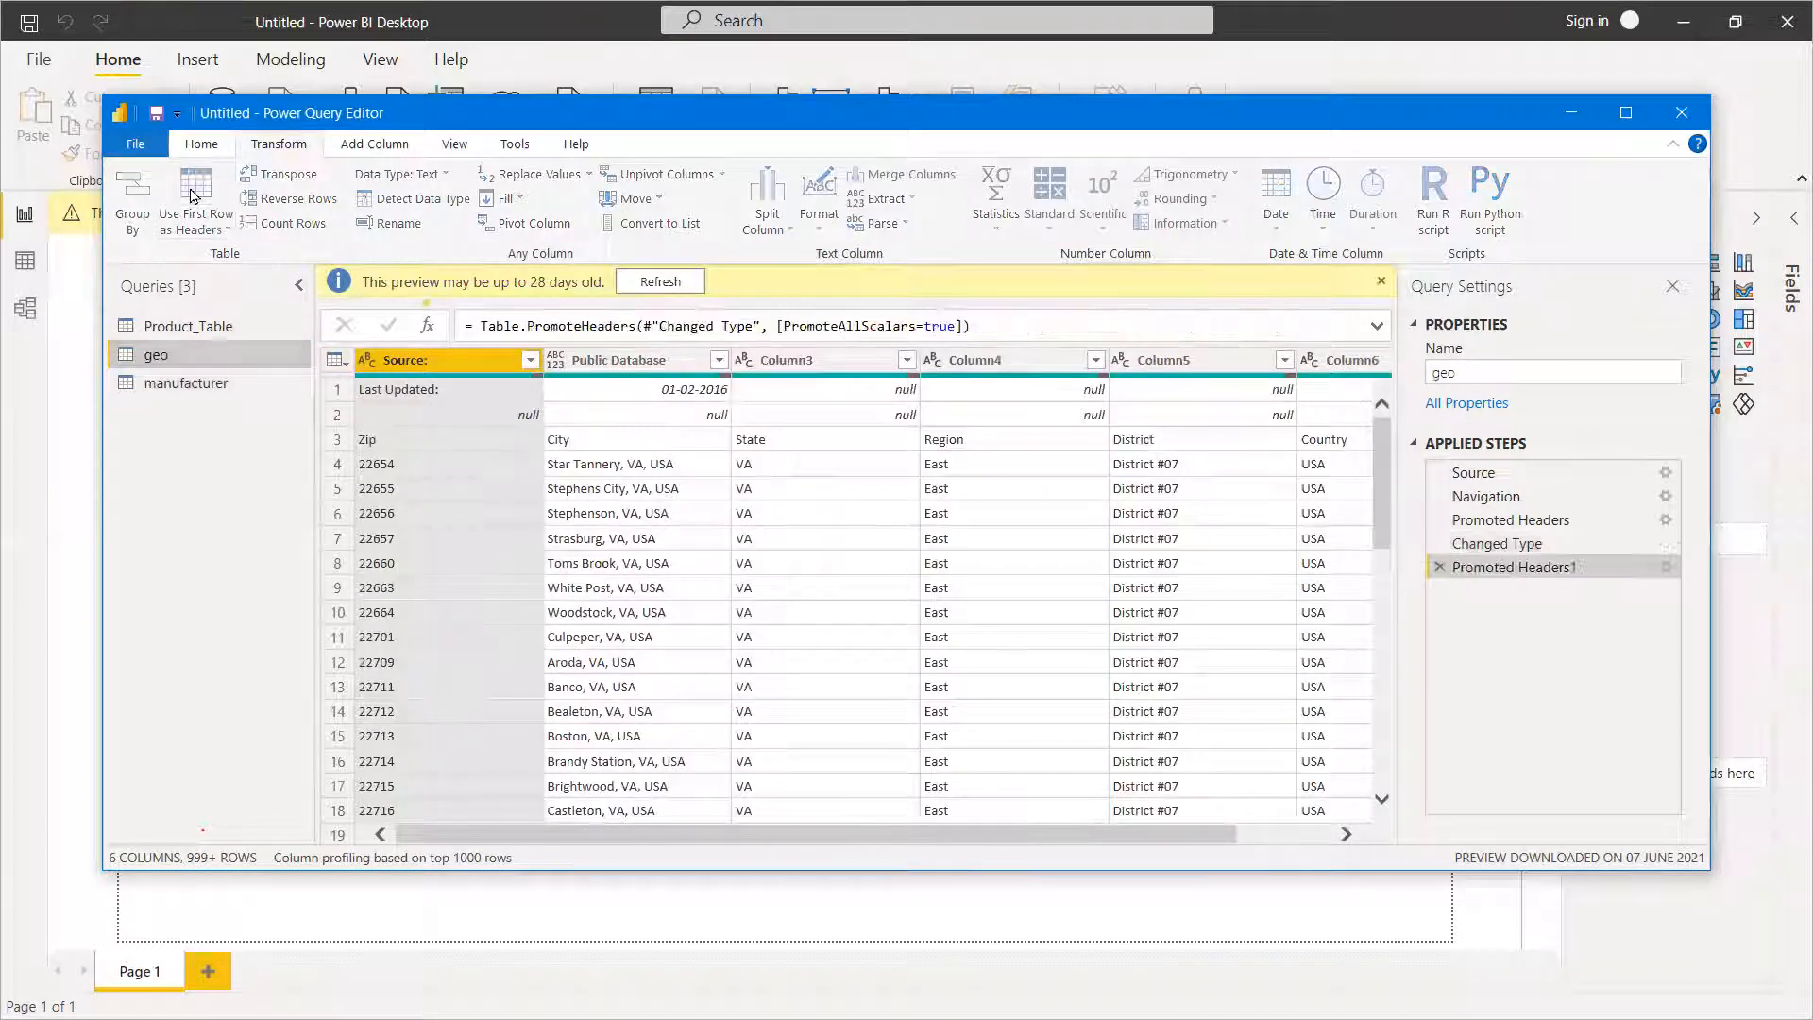
{"action": "left_click", "coordinate": [192, 196]}
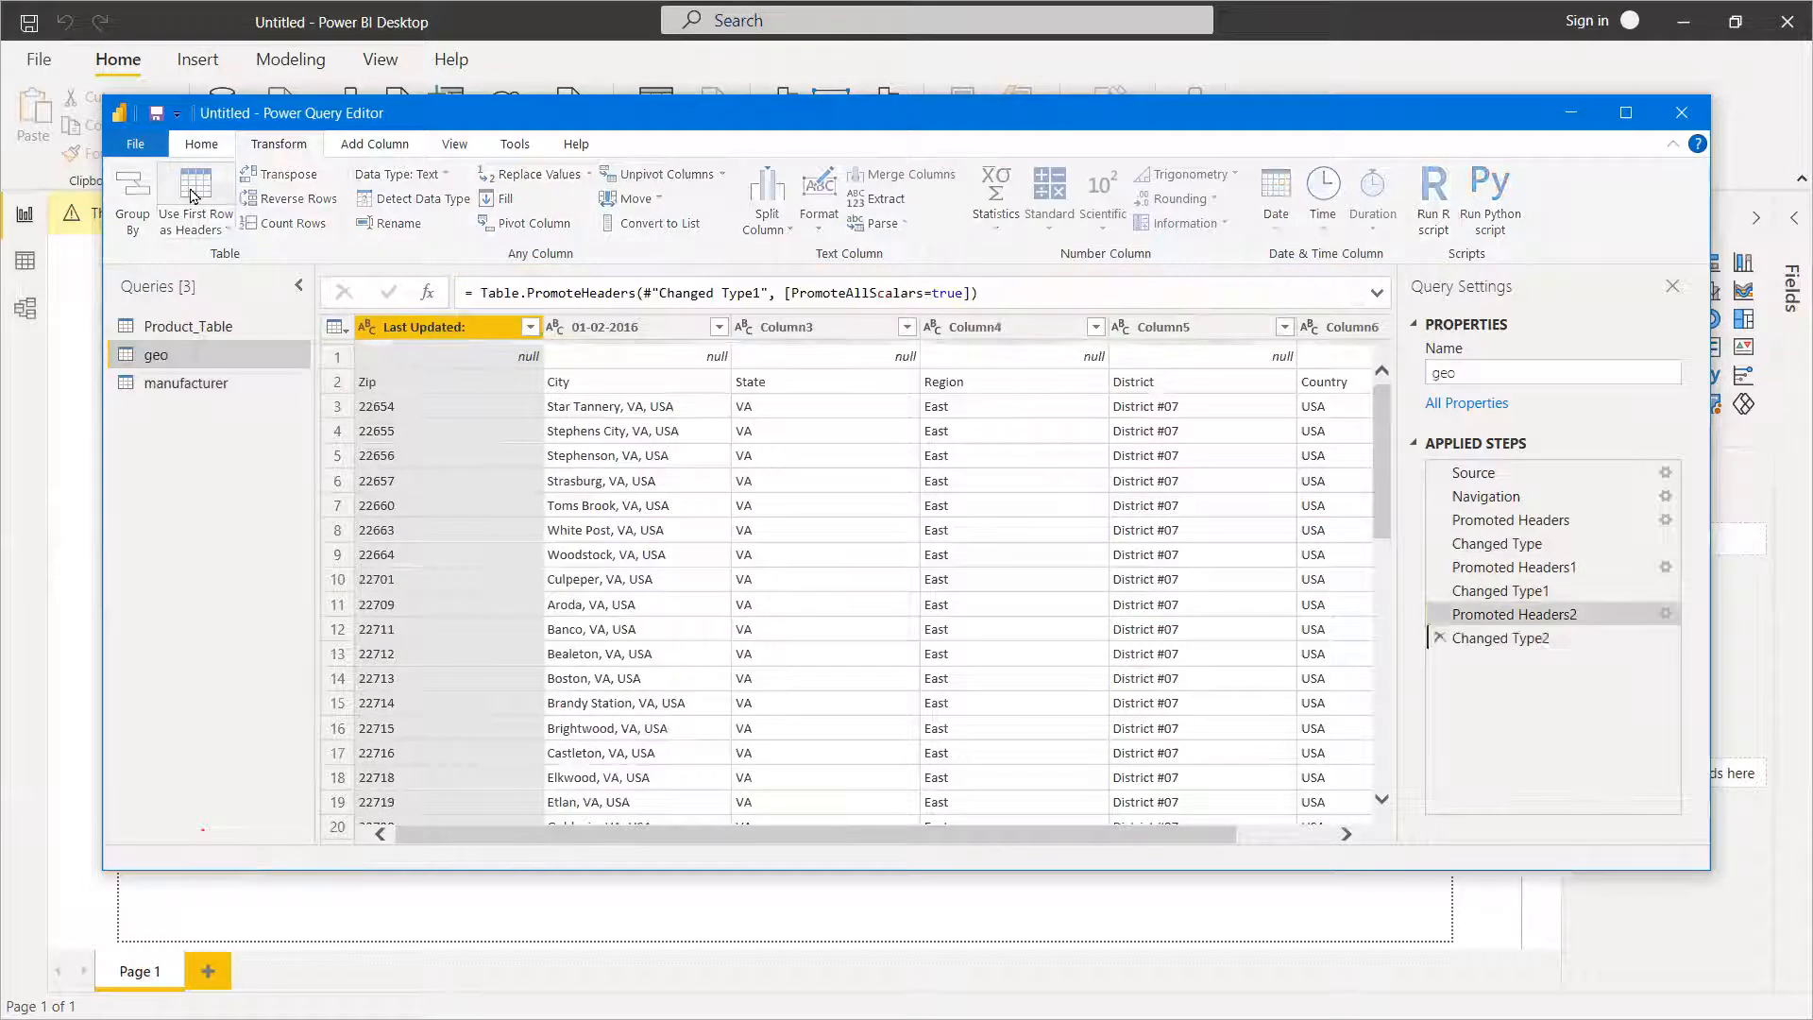
{"action": "left_click", "coordinate": [191, 196]}
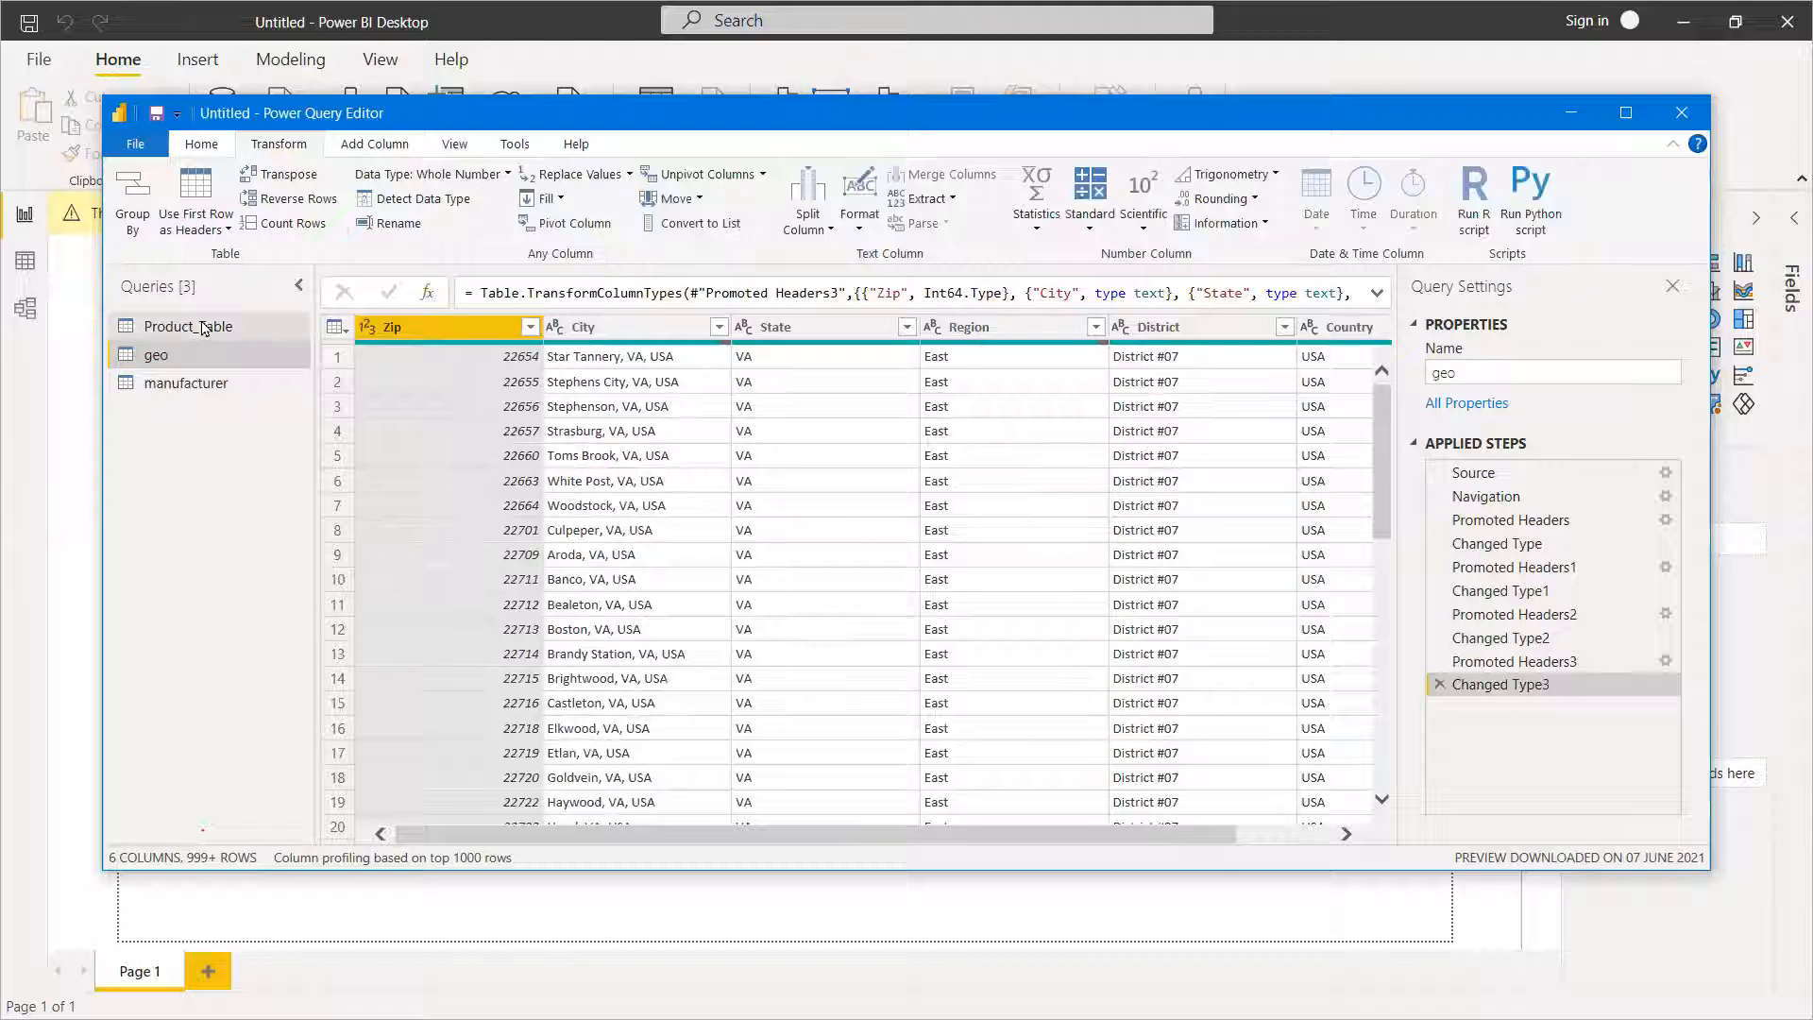
{"action": "left_click", "coordinate": [944, 821]}
{"action": "left_click_drag", "start_coordinate": [1219, 834], "coordinate": [747, 846]}
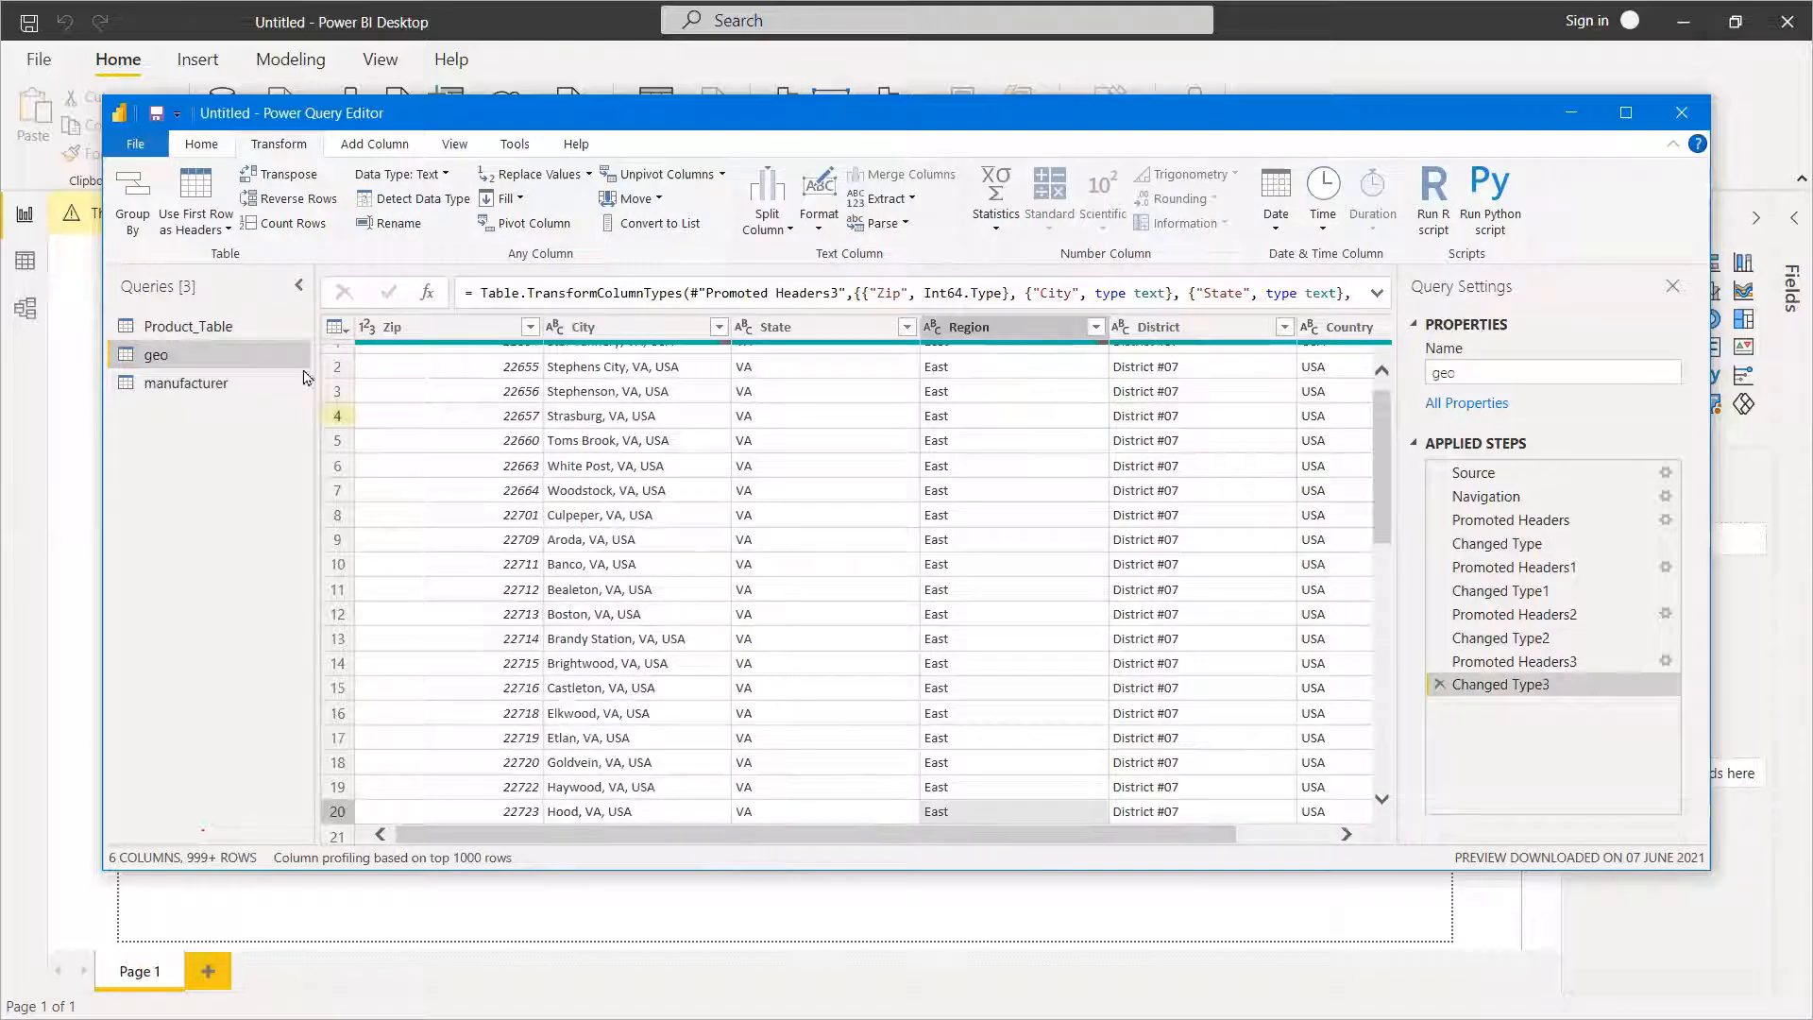
Fill the Category column of Product_Table downward to replace the null values.
{"action": "left_click", "coordinate": [188, 326]}
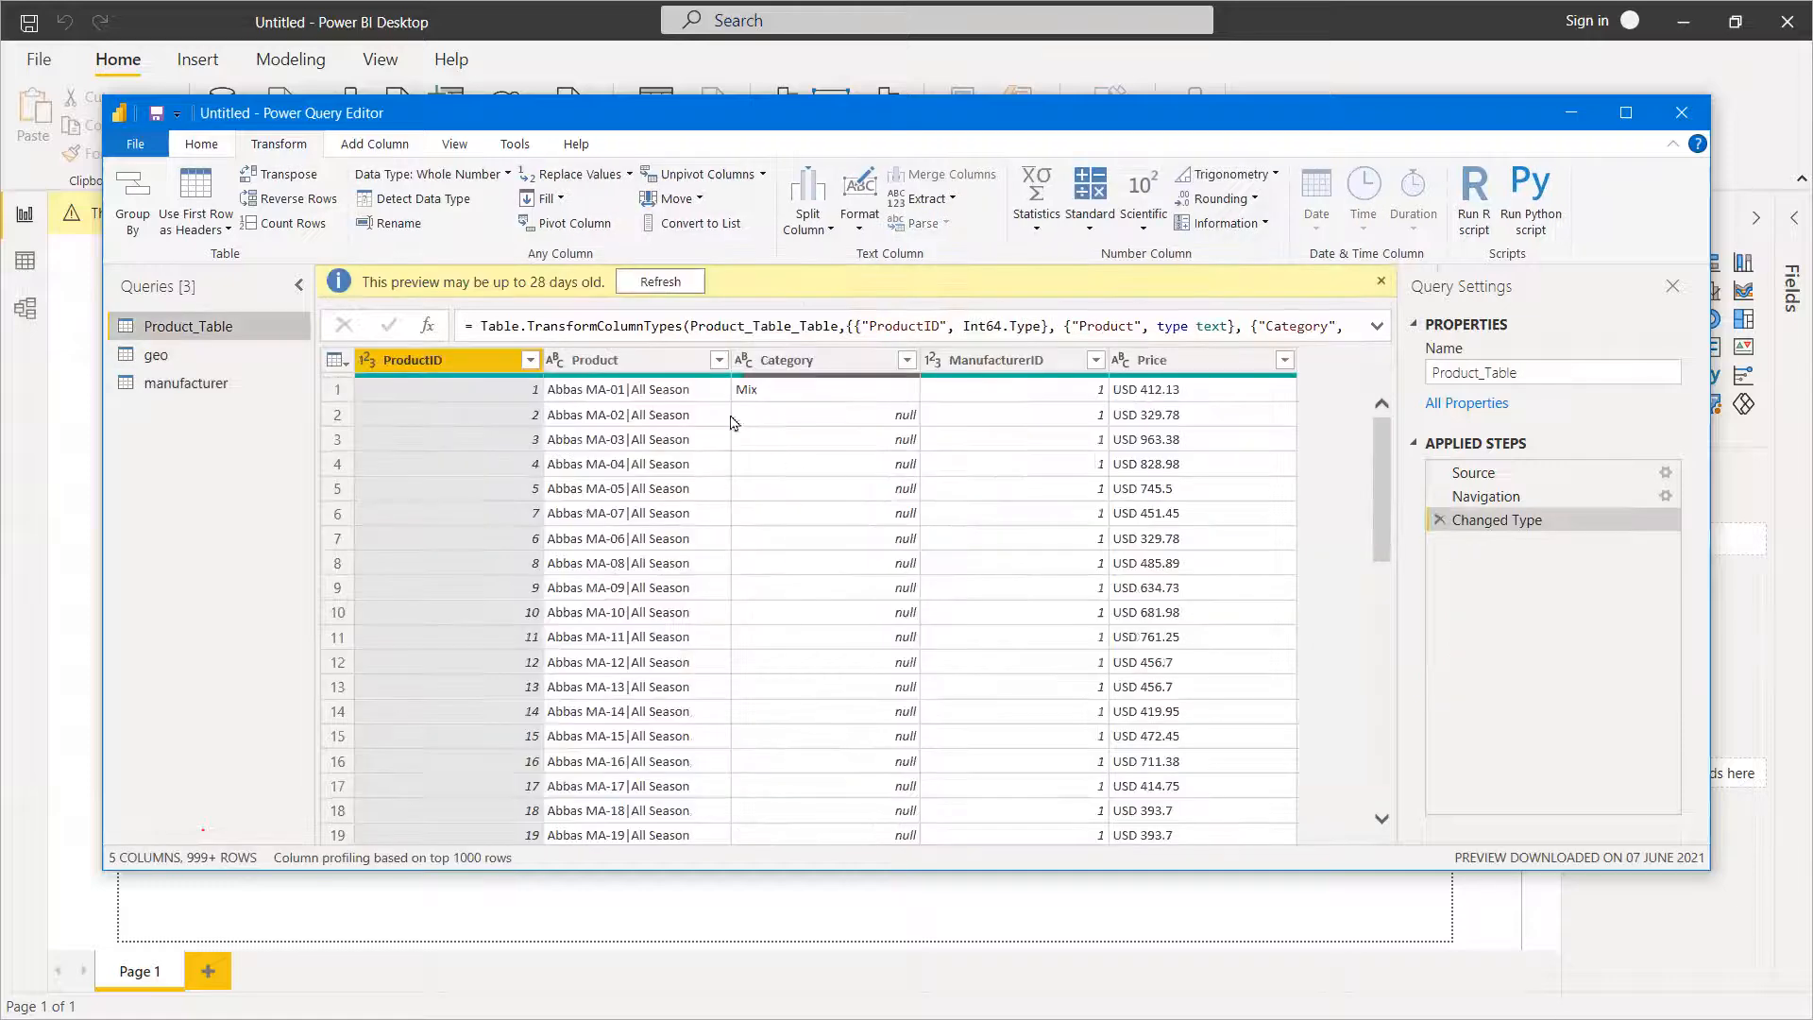
{"action": "left_click", "coordinate": [876, 370]}
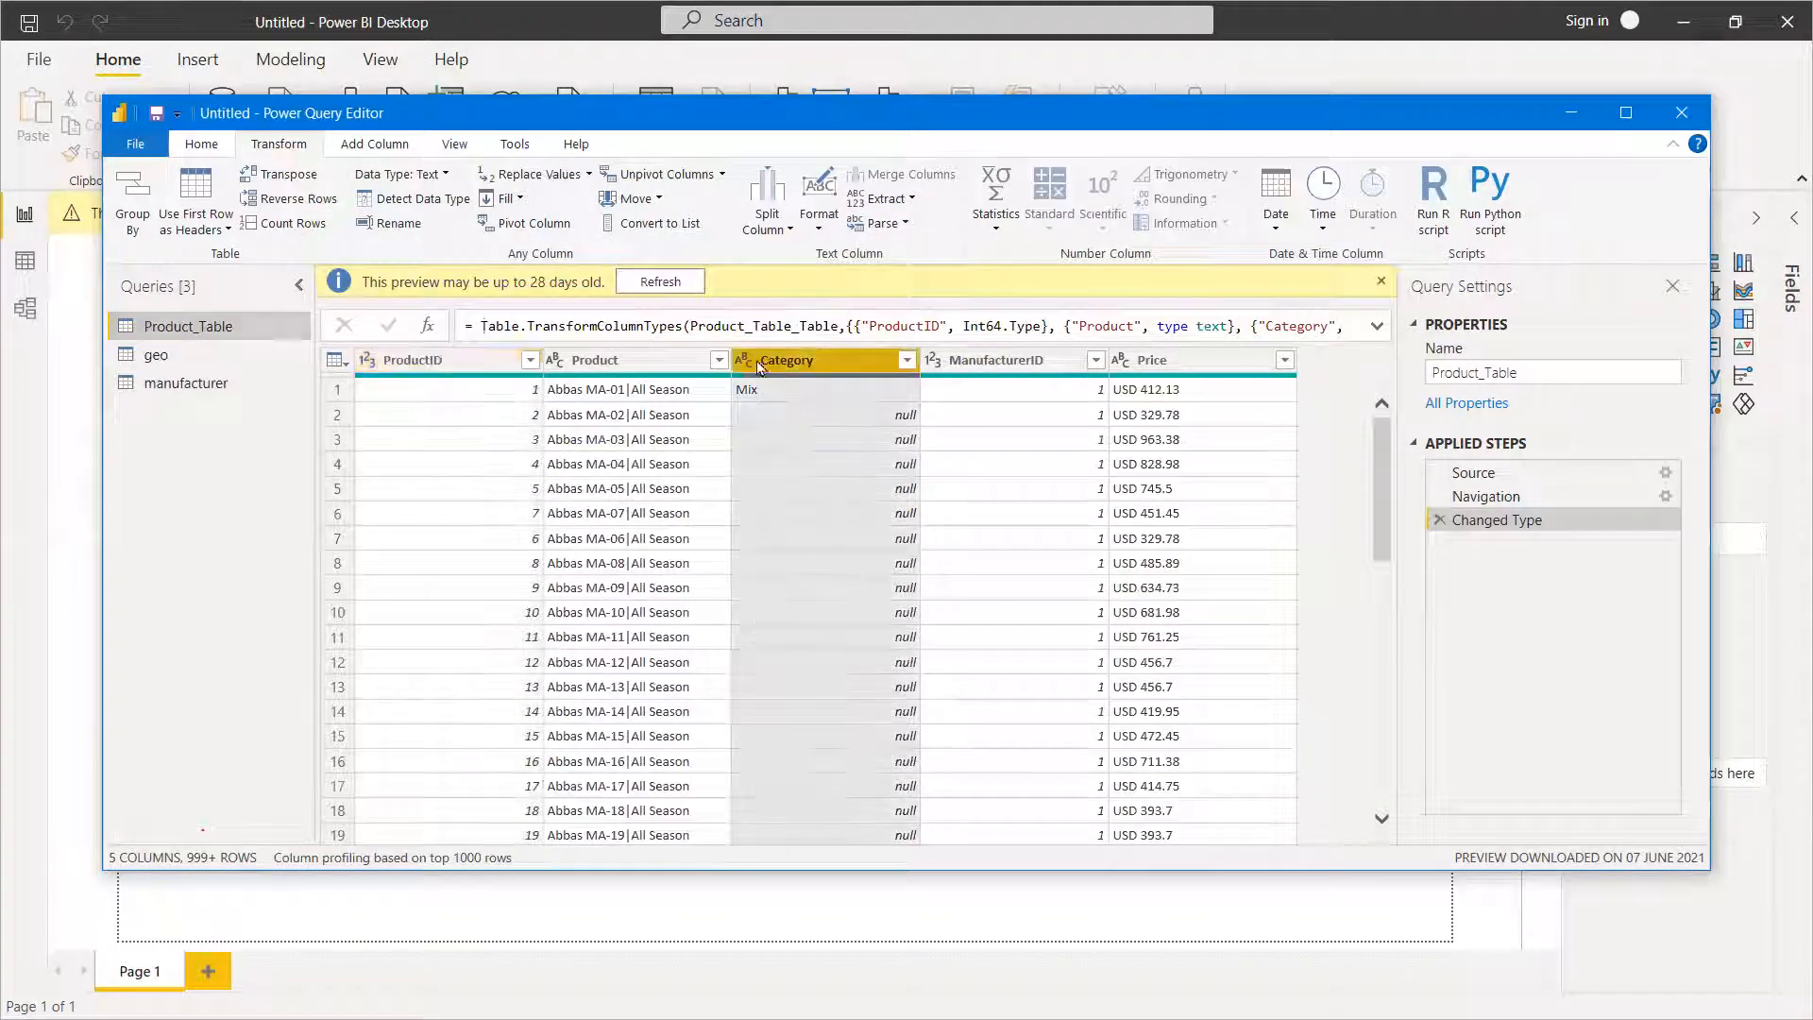
{"action": "left_click", "coordinate": [376, 149]}
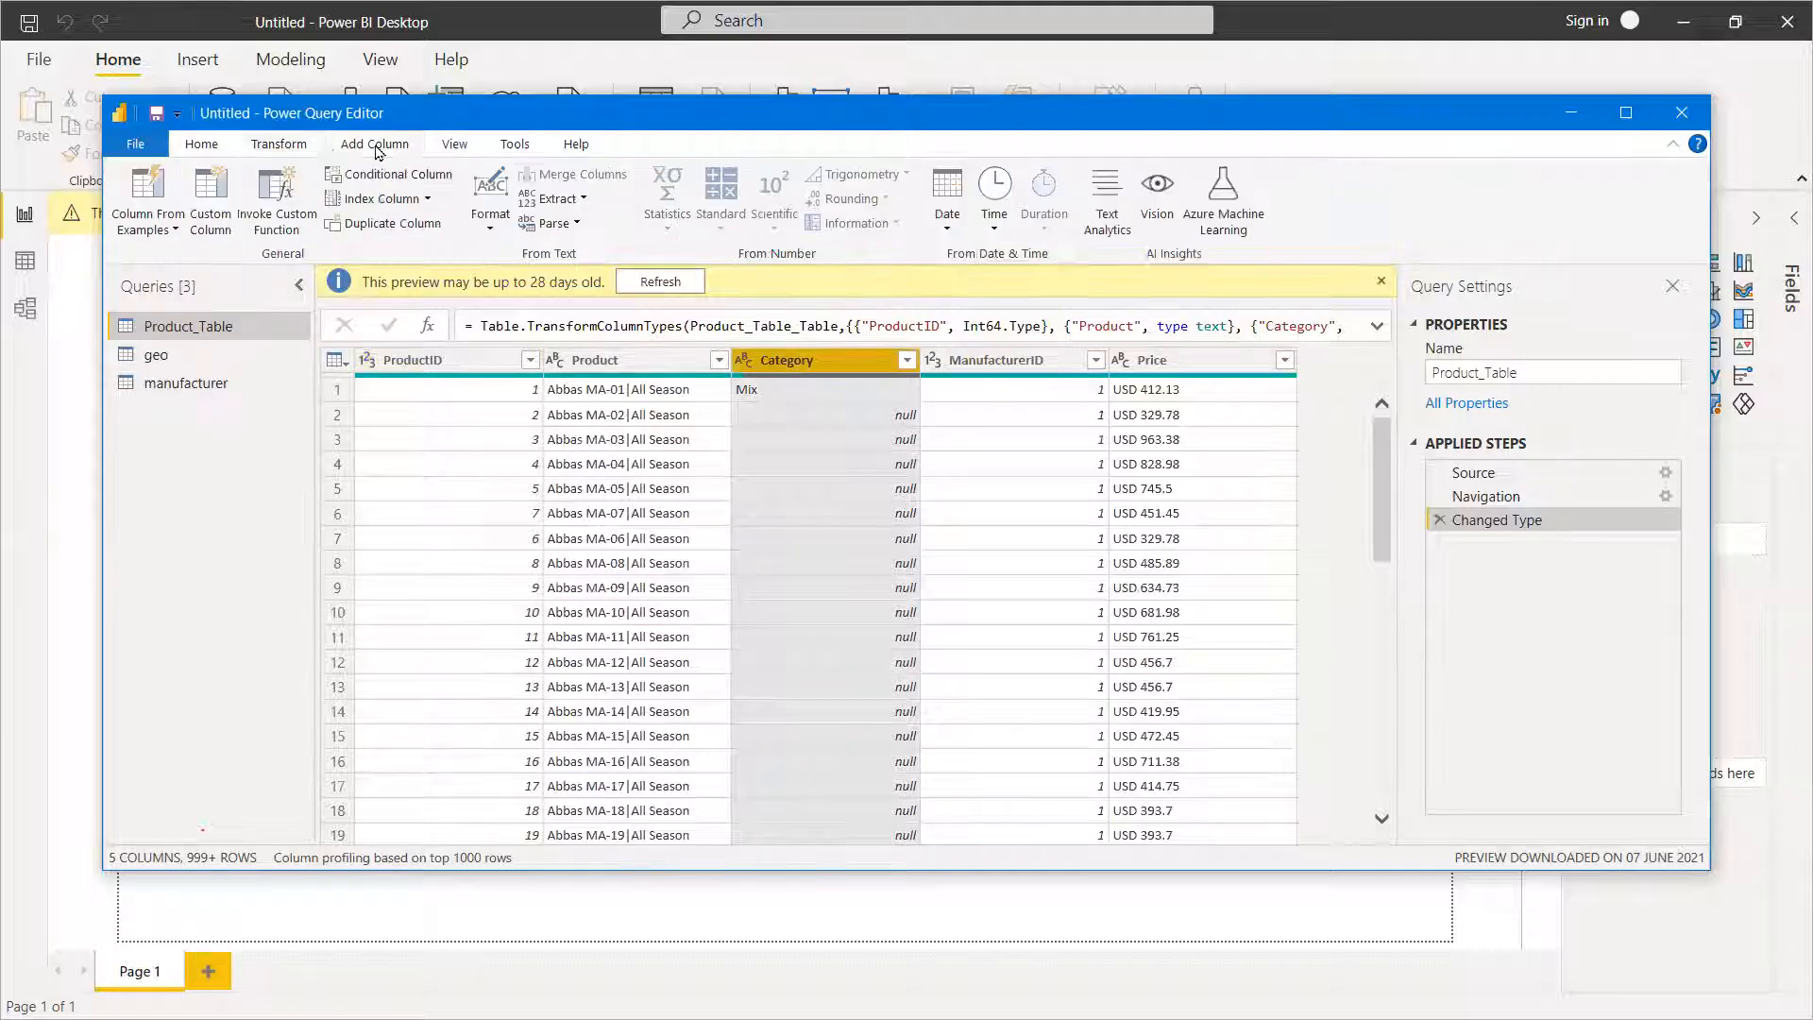
{"action": "left_click", "coordinate": [201, 144]}
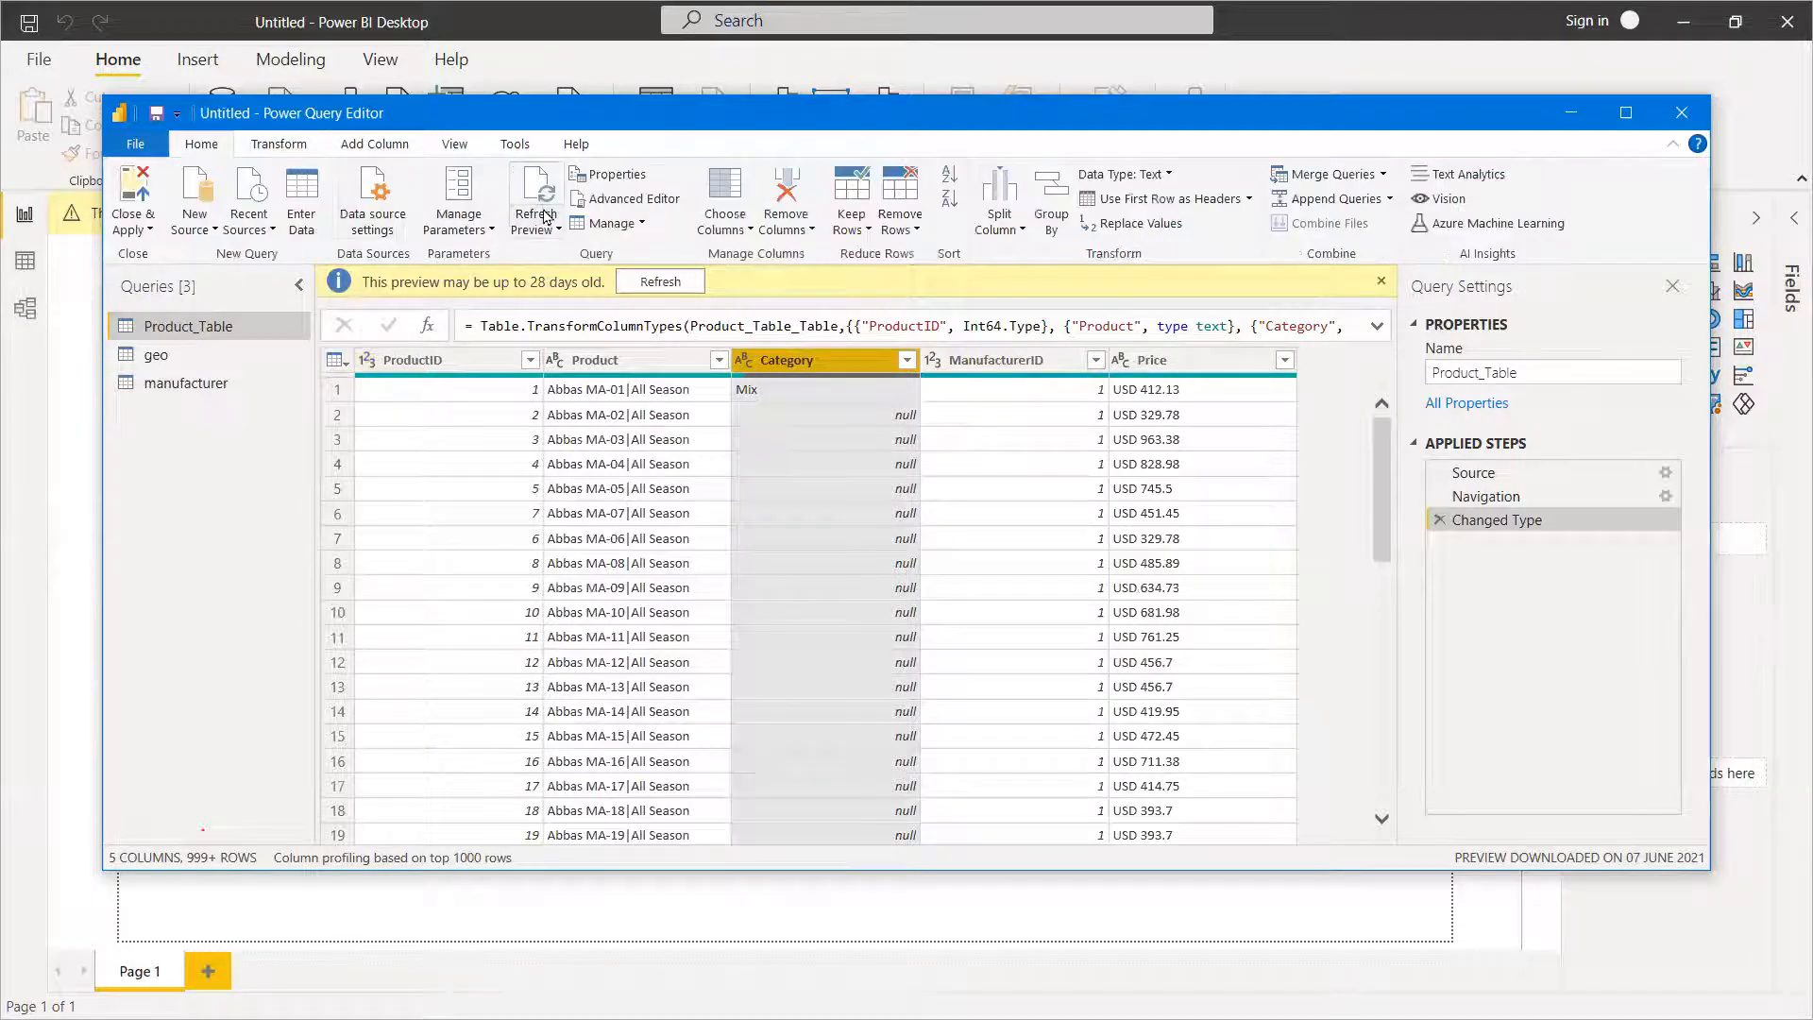
{"action": "left_click", "coordinate": [283, 147]}
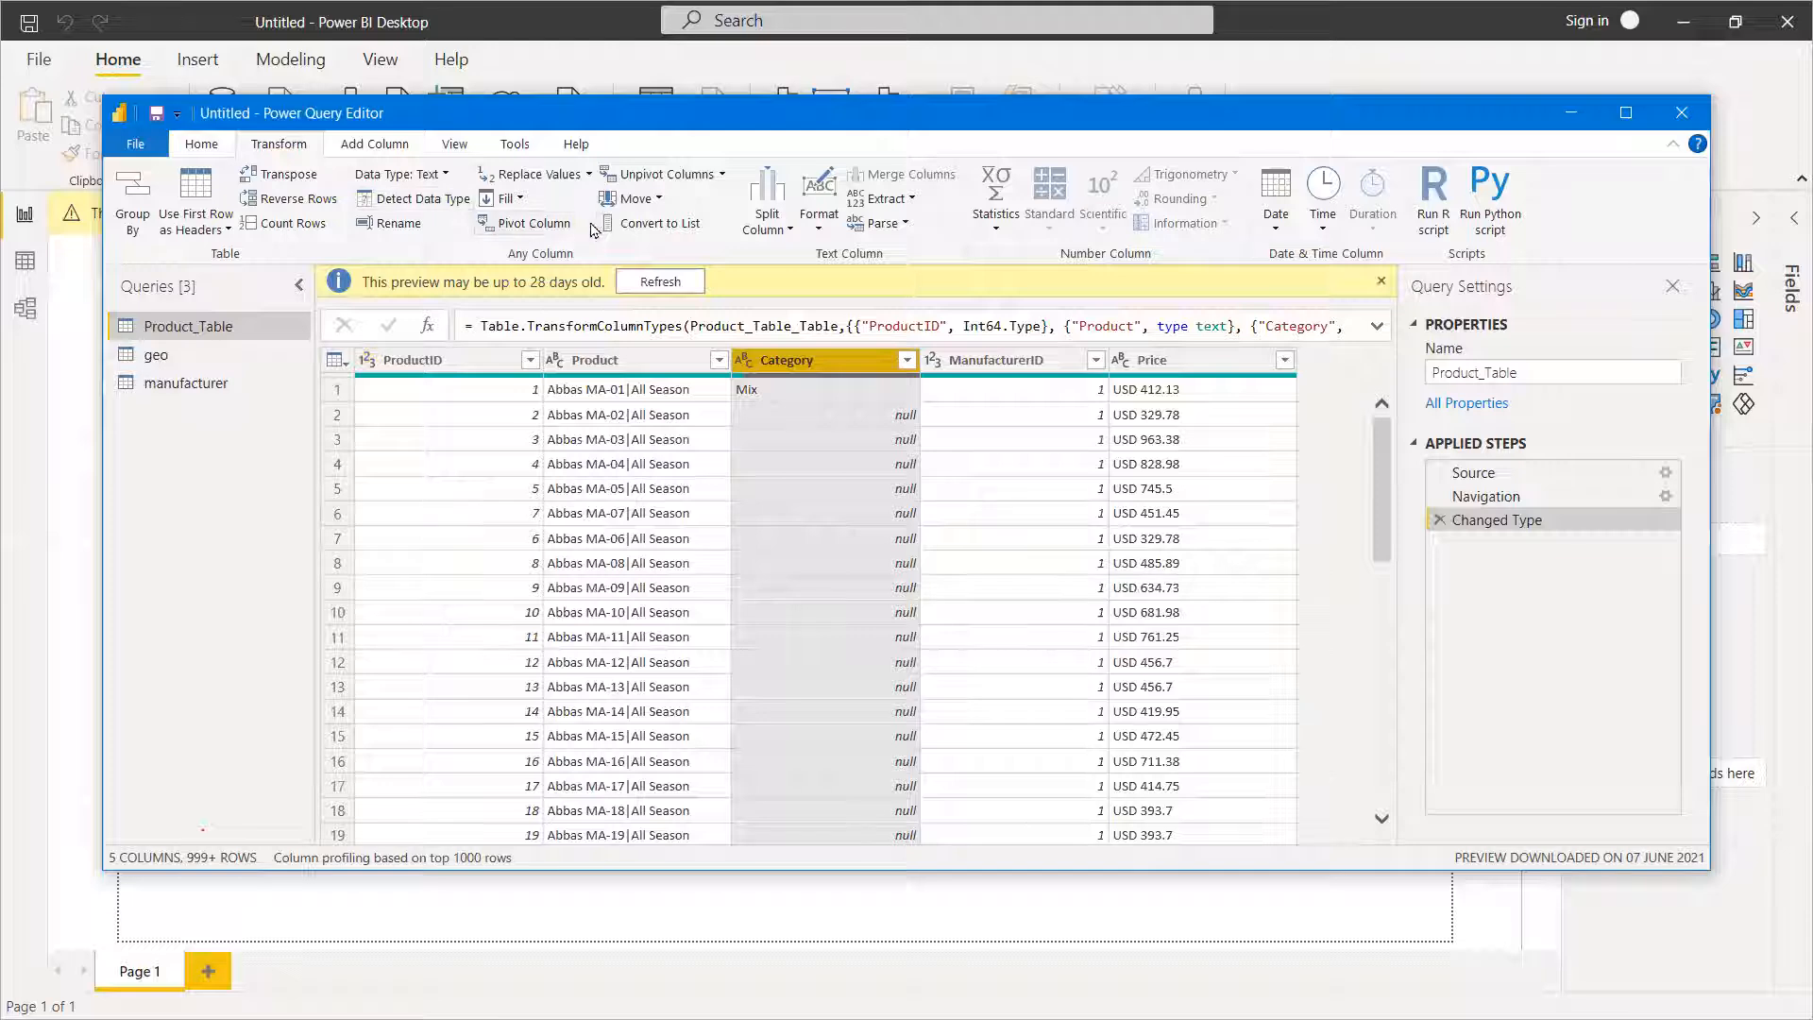
{"action": "left_click", "coordinate": [507, 198]}
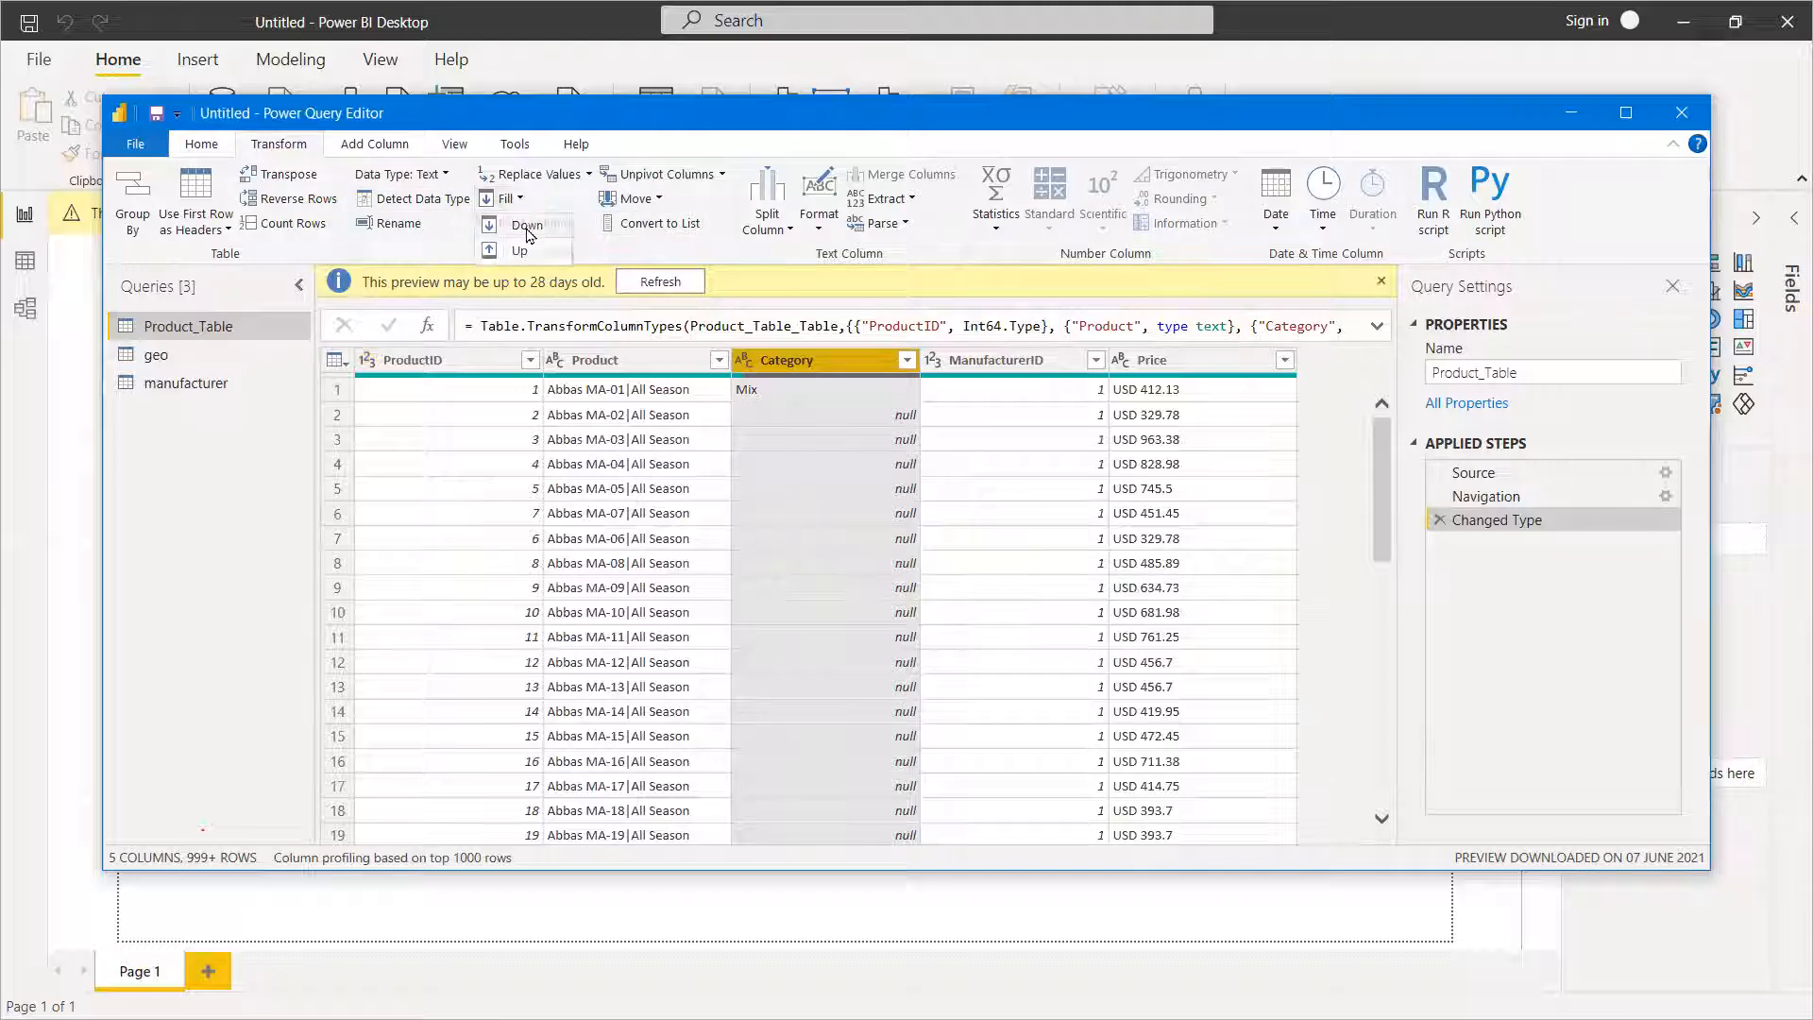
{"action": "left_click", "coordinate": [515, 225]}
{"action": "left_click", "coordinate": [1039, 582]}
{"action": "scroll", "coordinate": [1044, 595], "scroll_direction": "down", "scroll_amount": 2}
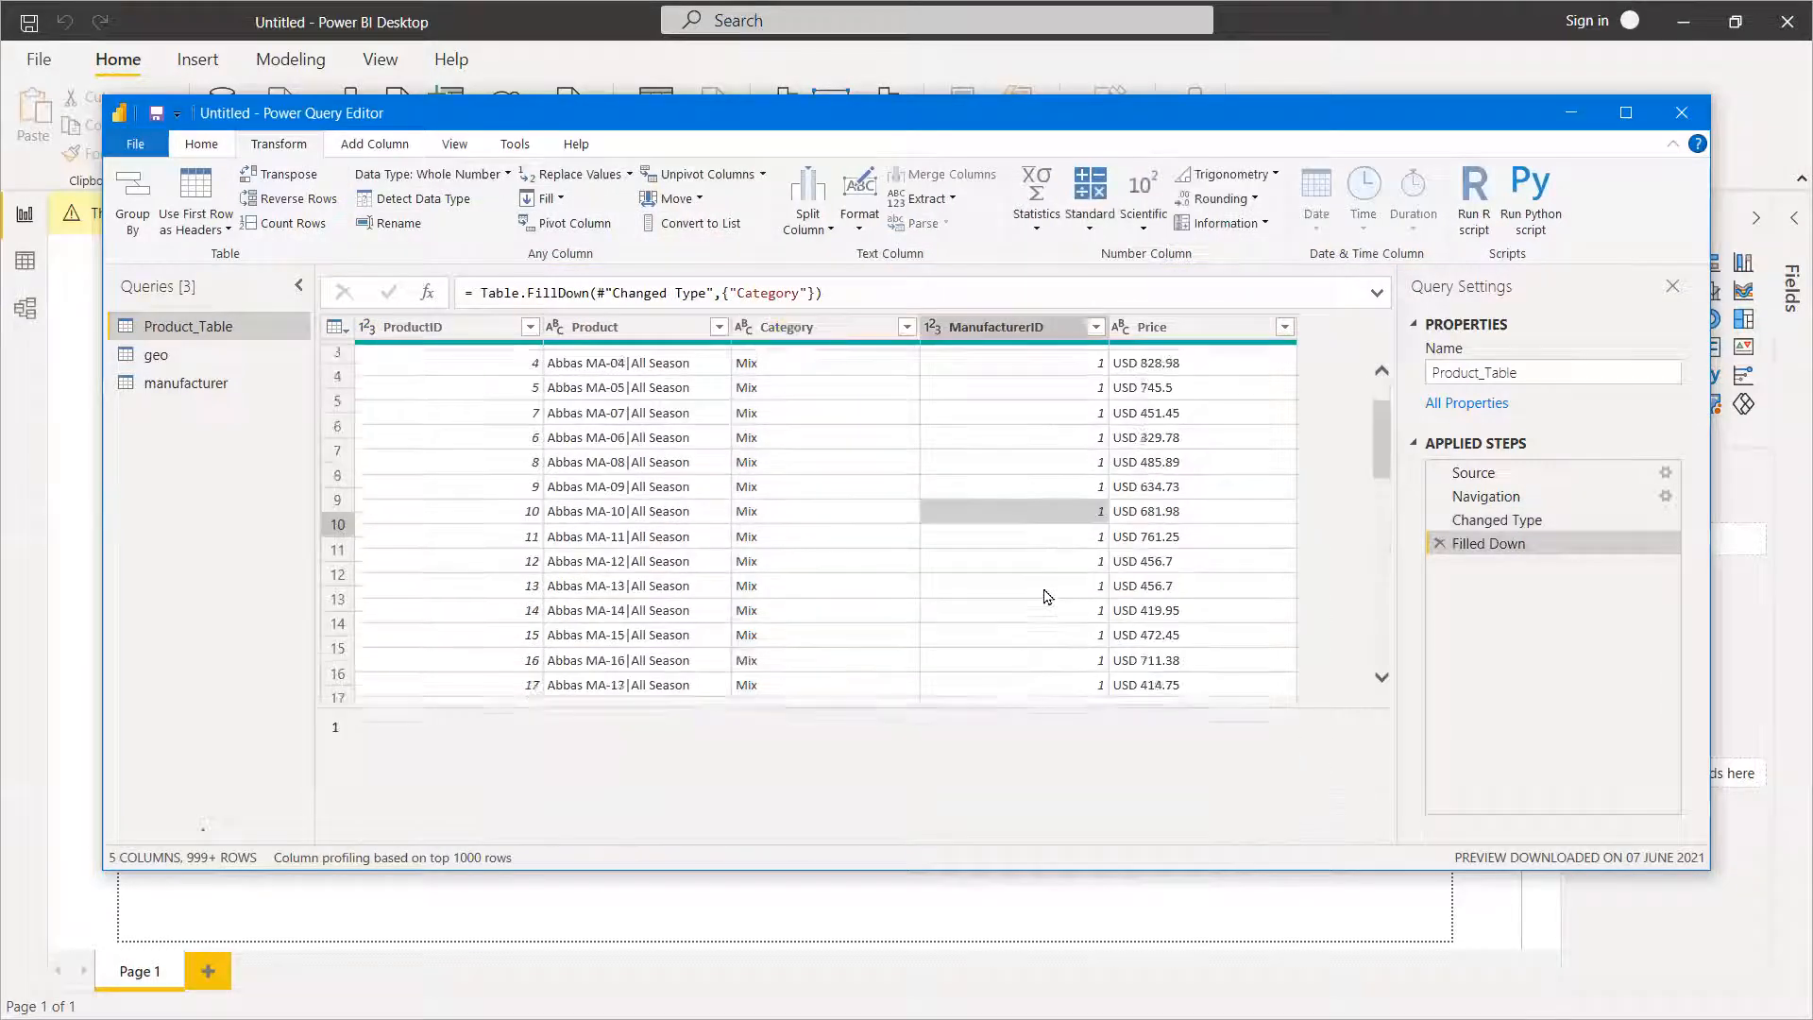
{"action": "scroll", "coordinate": [1049, 595], "scroll_direction": "up", "scroll_amount": 1}
{"action": "scroll", "coordinate": [1054, 589], "scroll_direction": "down", "scroll_amount": 3}
{"action": "scroll", "coordinate": [1056, 581], "scroll_direction": "up", "scroll_amount": 3}
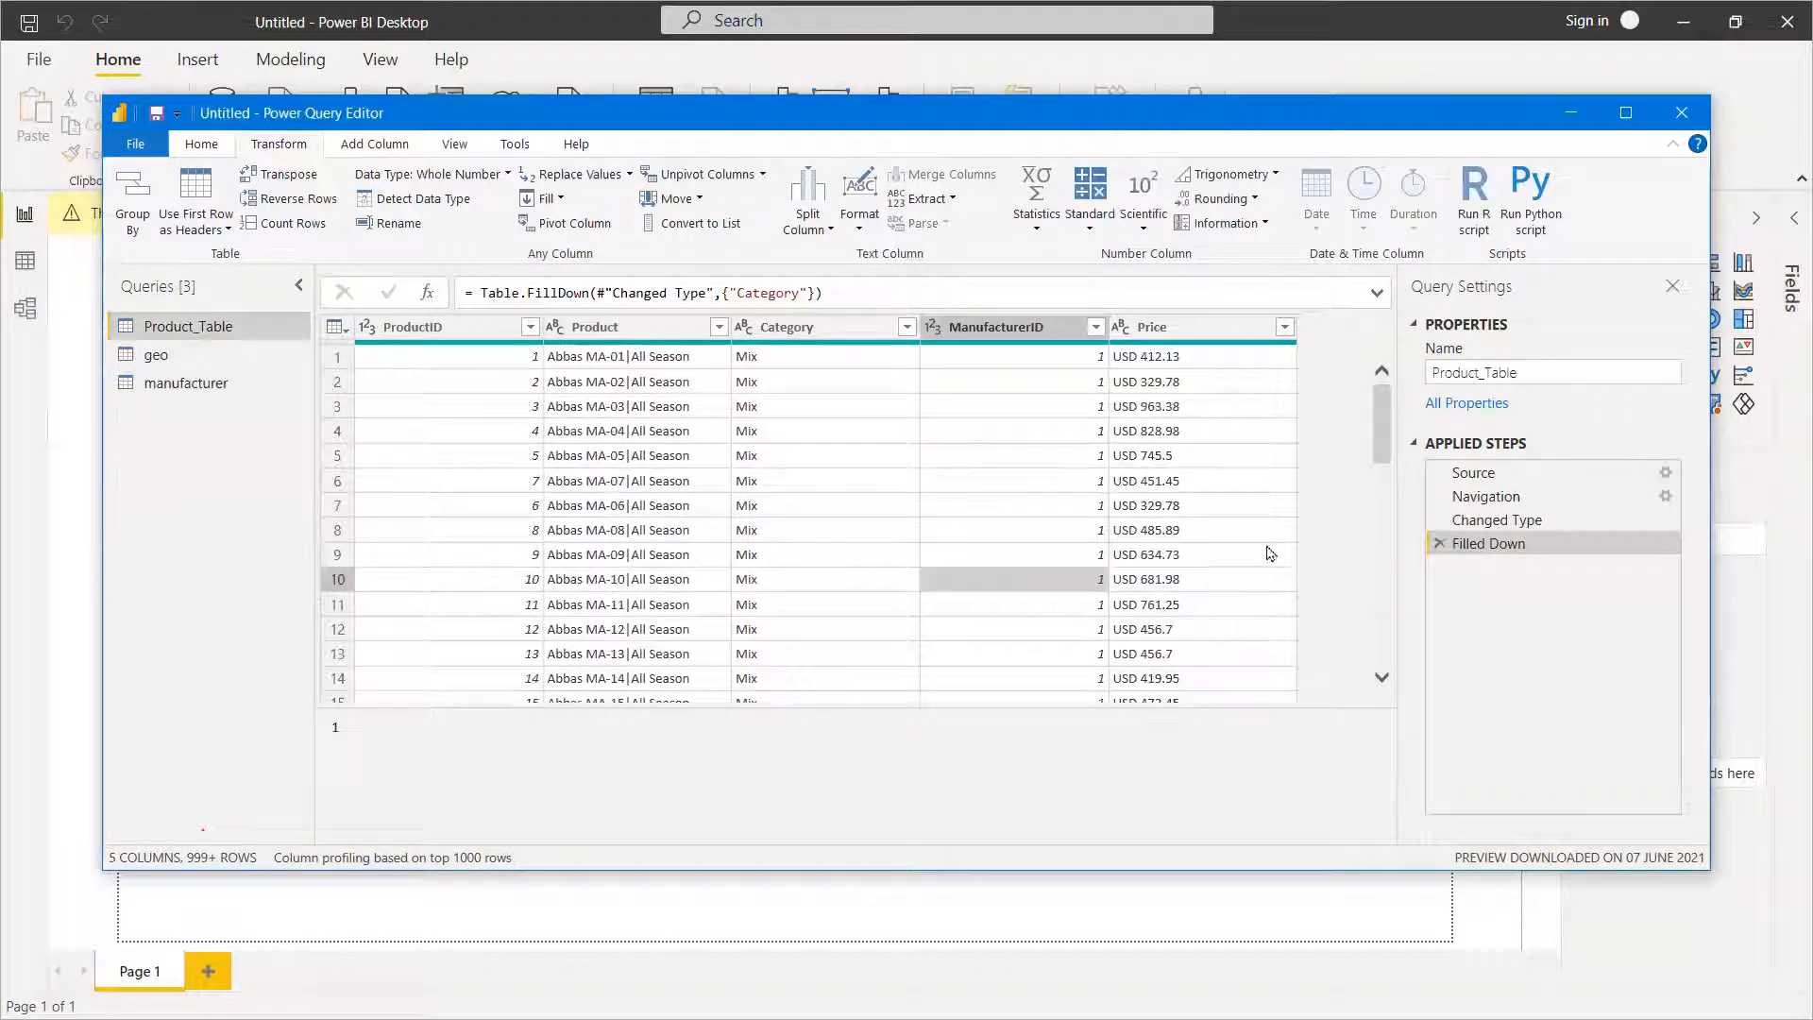
Review the transformed data in the manufacturer, geo and Product_Table queries.
{"action": "left_click", "coordinate": [195, 359]}
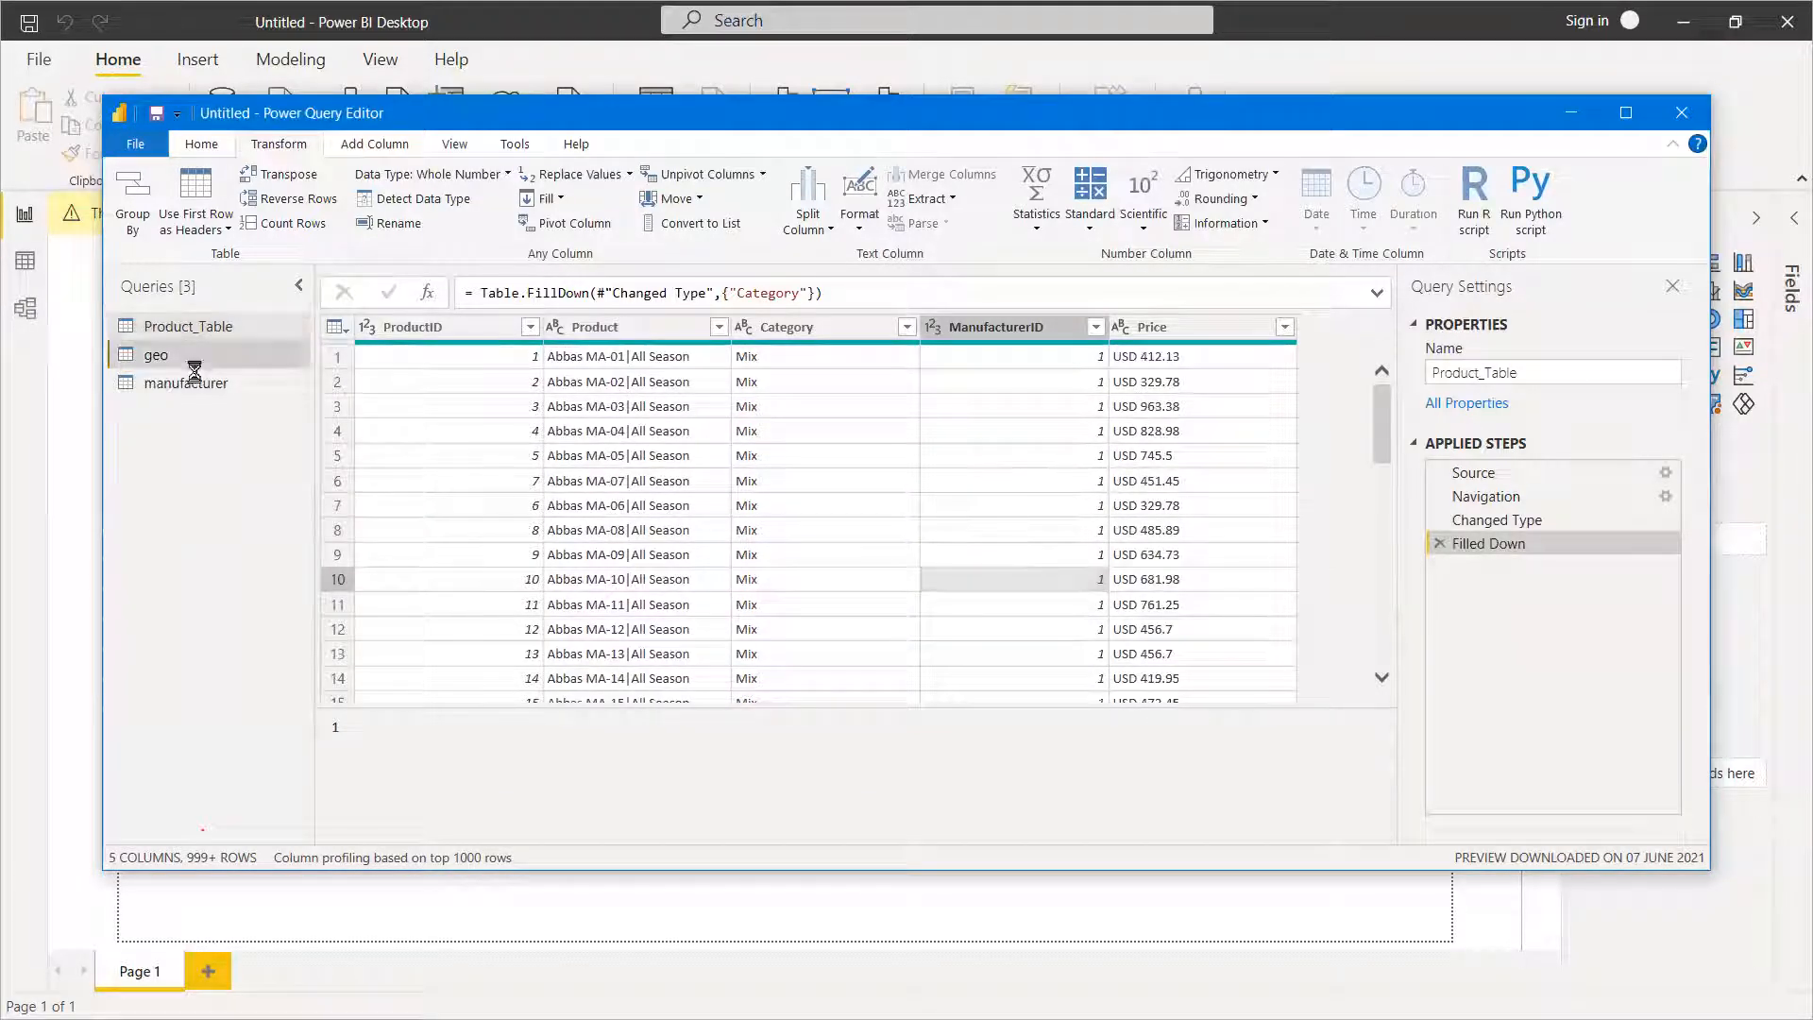
{"action": "left_click", "coordinate": [189, 383]}
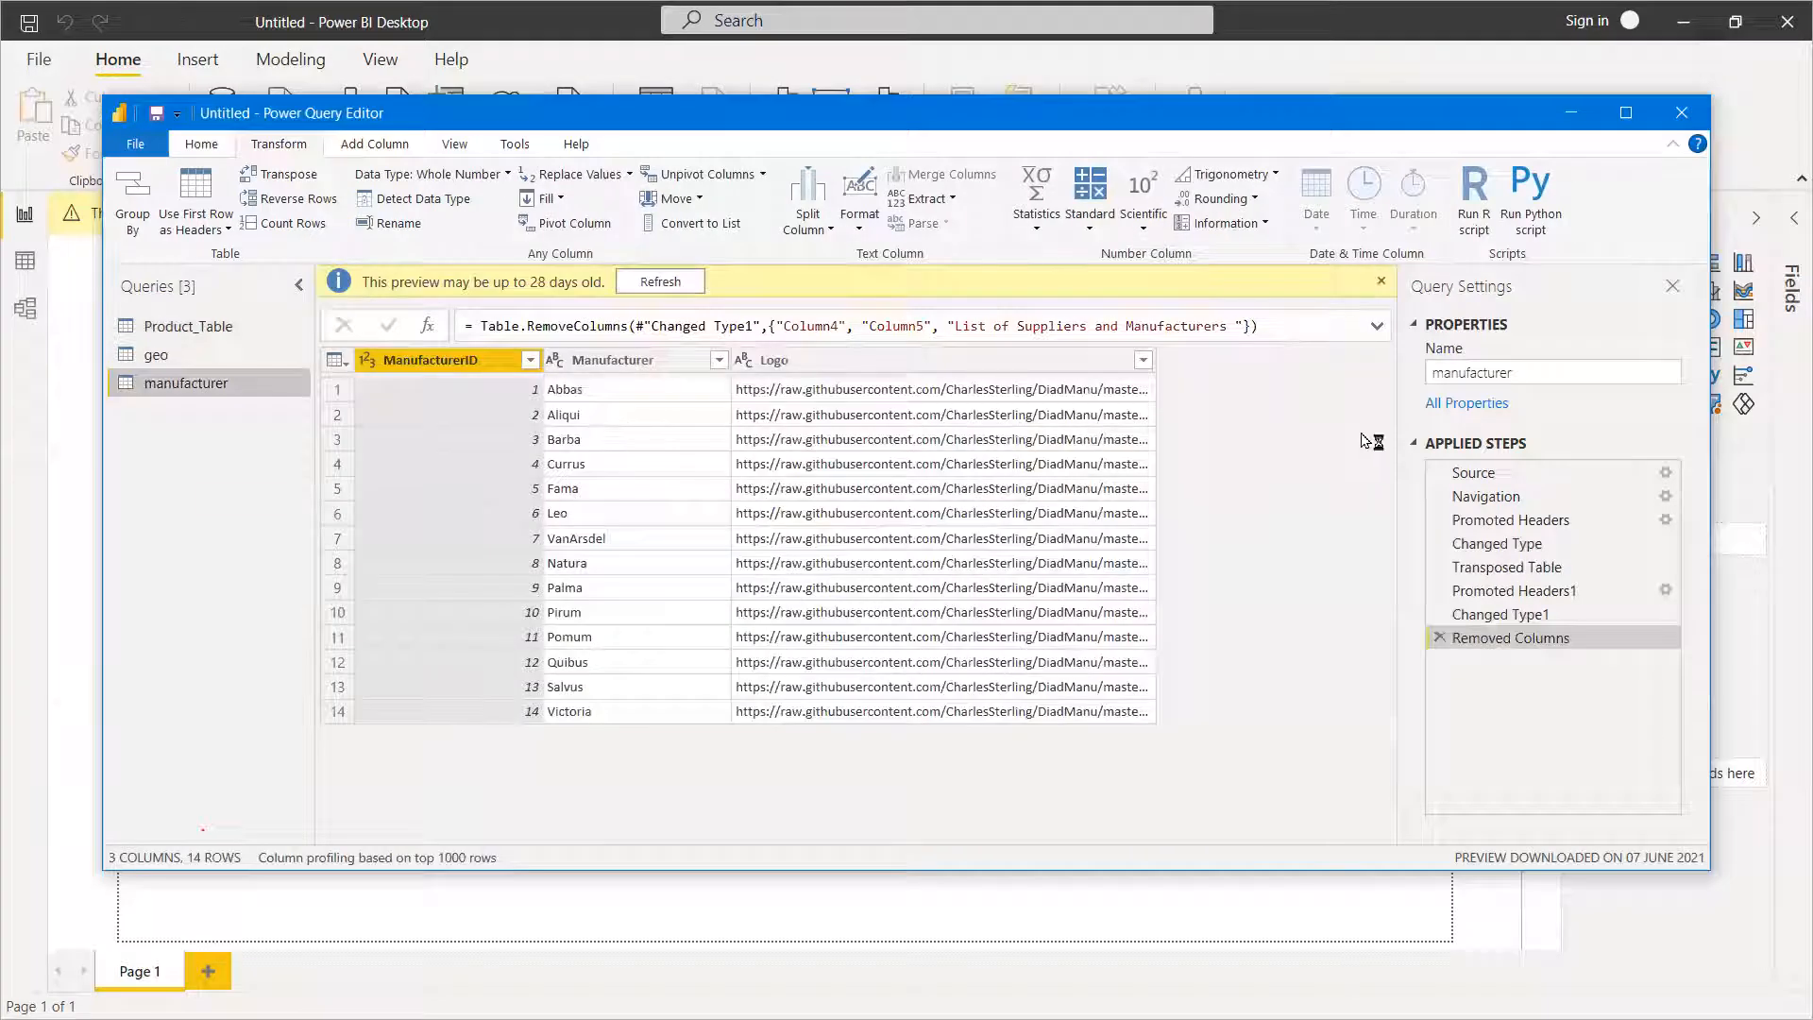
{"action": "left_click", "coordinate": [195, 363], "text": "ctrl"}
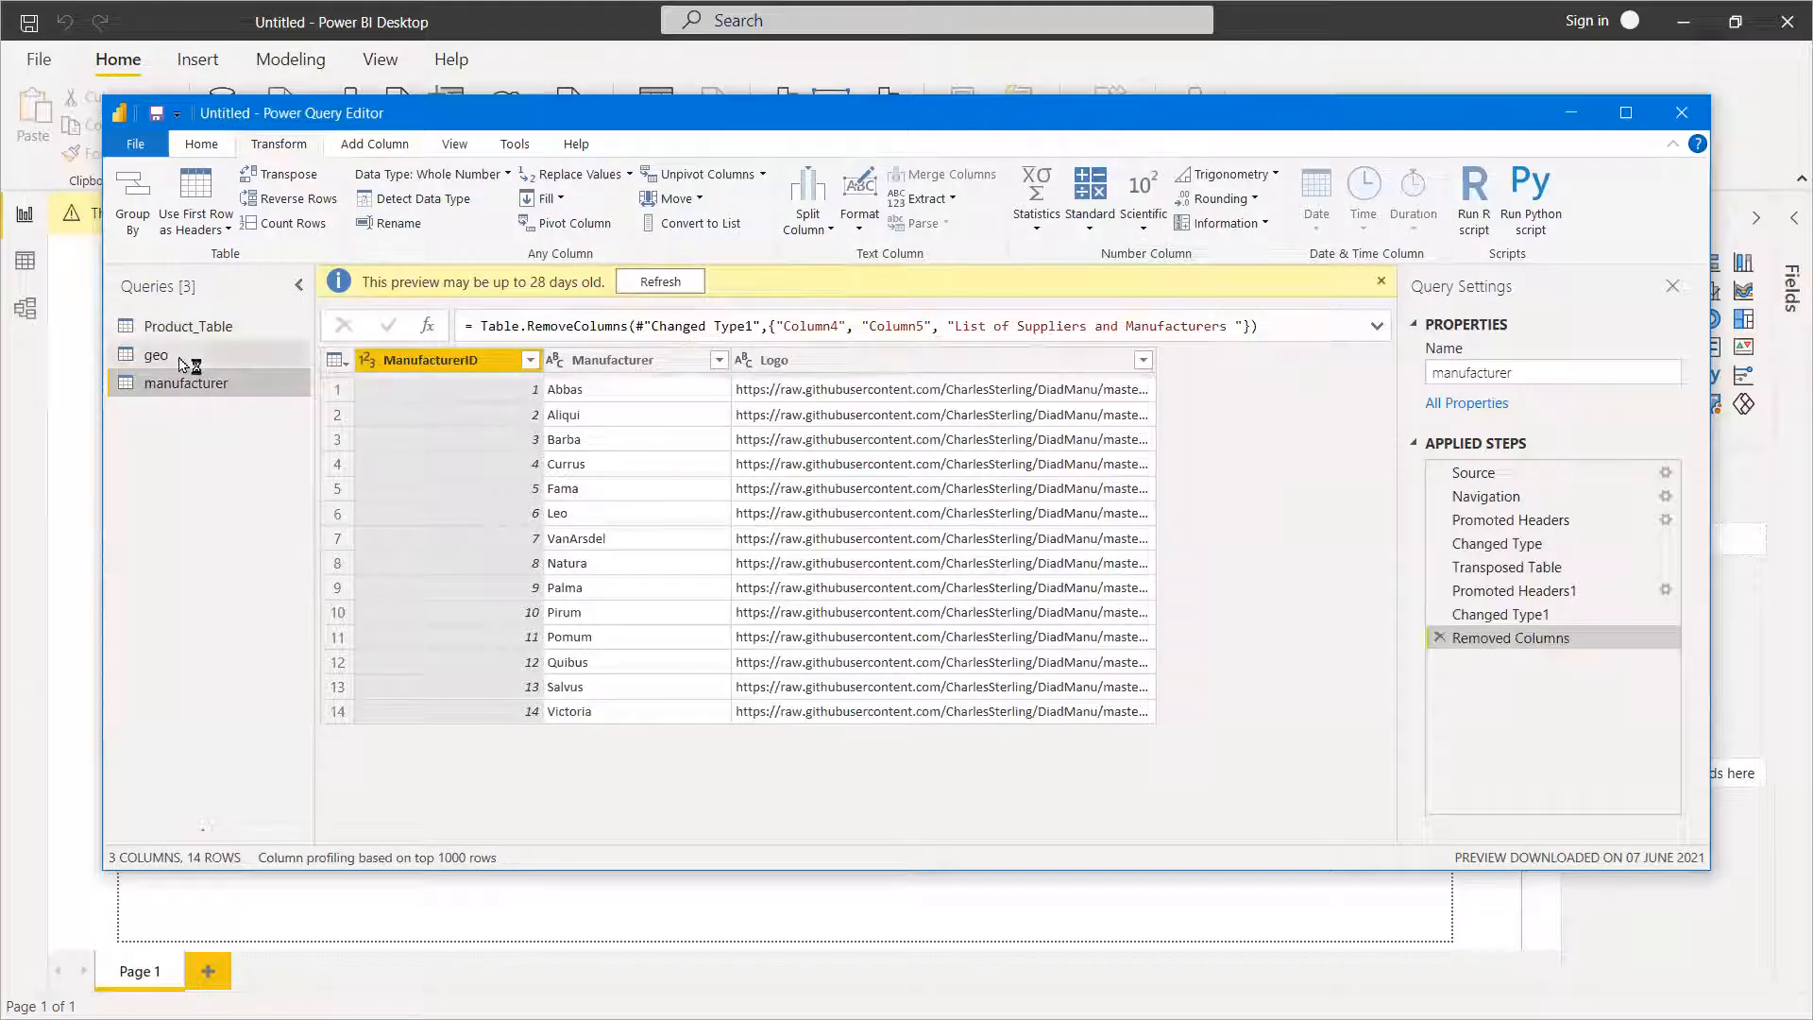
{"action": "left_click", "coordinate": [236, 347]}
{"action": "scroll", "coordinate": [832, 545], "scroll_direction": "down", "scroll_amount": 5}
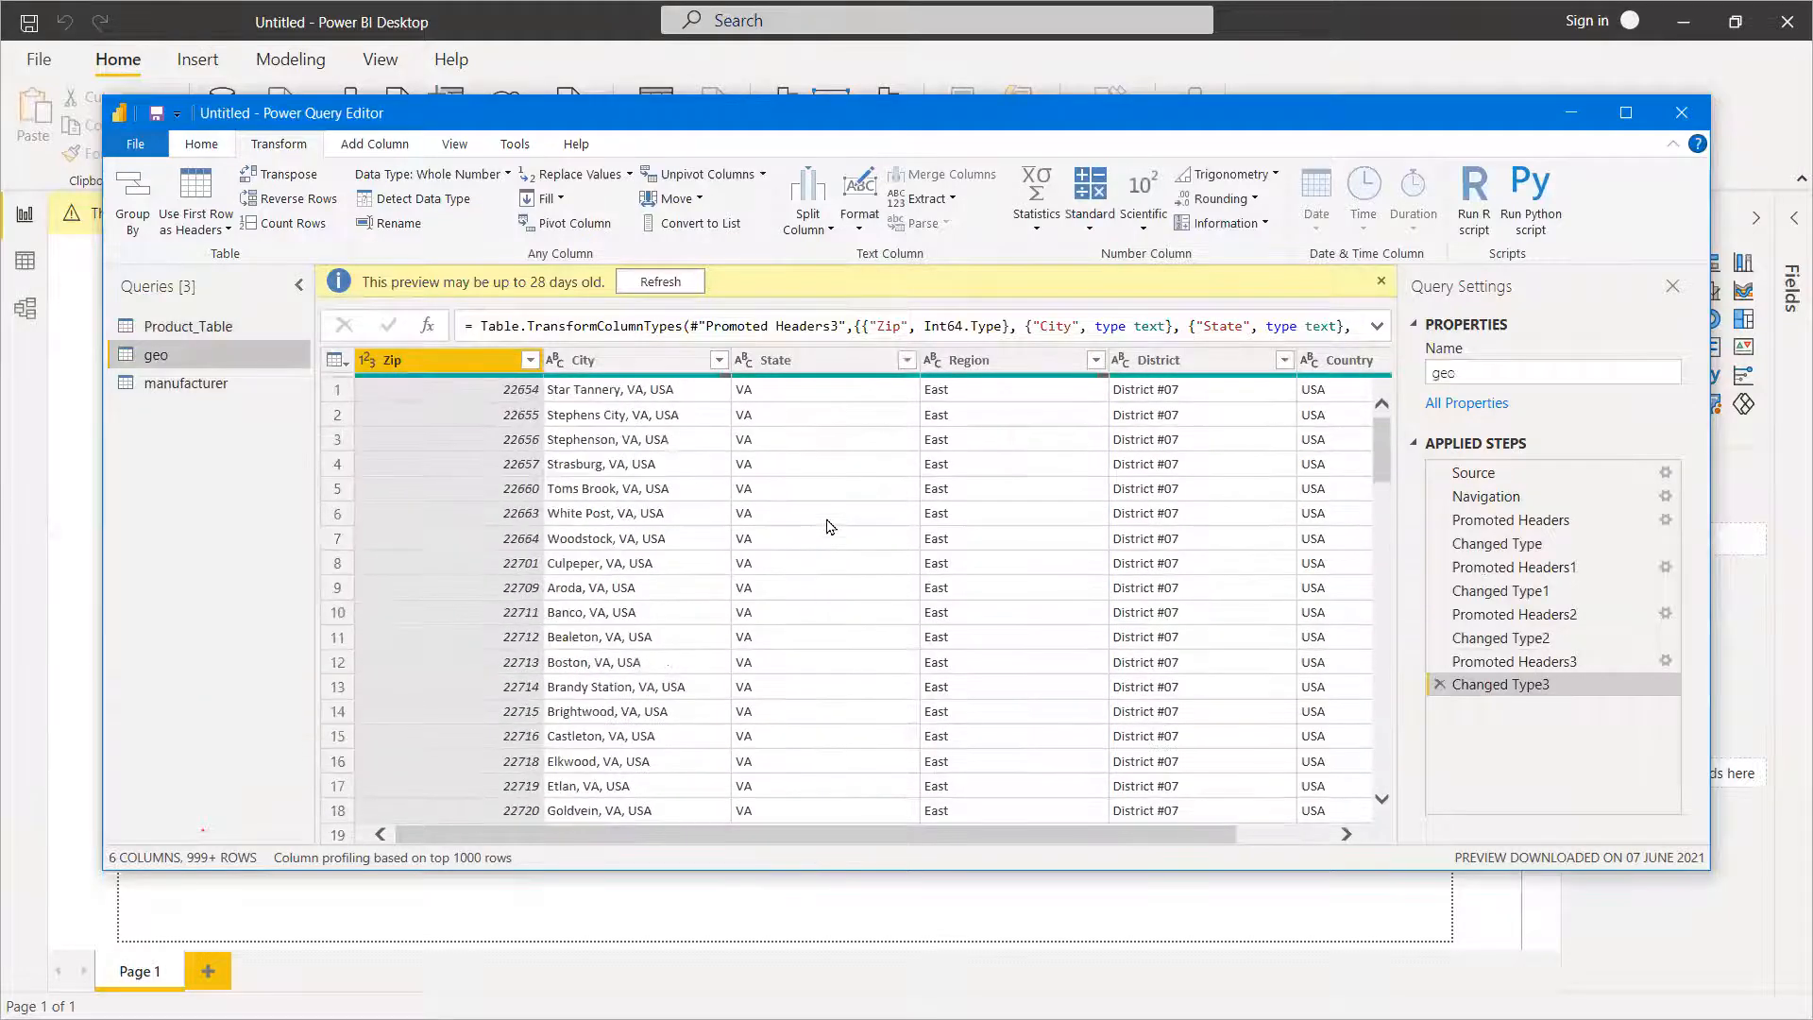
{"action": "left_click", "coordinate": [189, 325]}
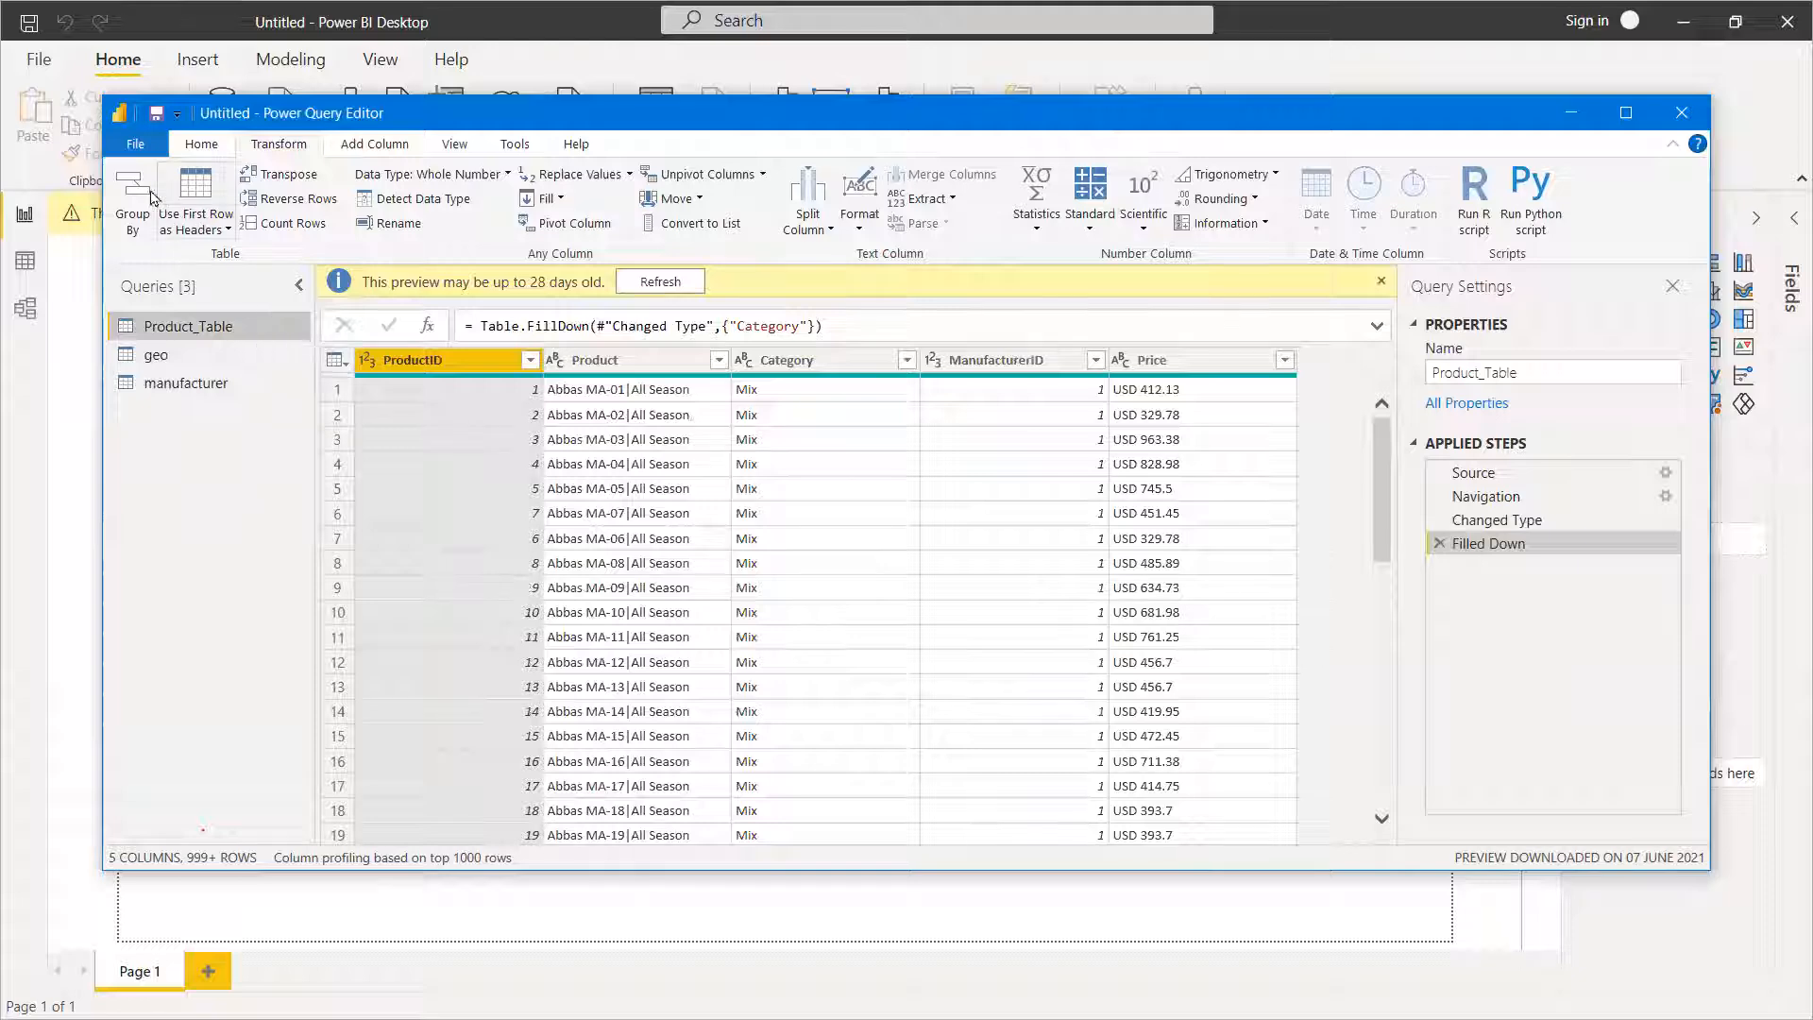
Apply the query changes, close the Power Query Editor and dismiss the load summary.
{"action": "left_click", "coordinate": [201, 145]}
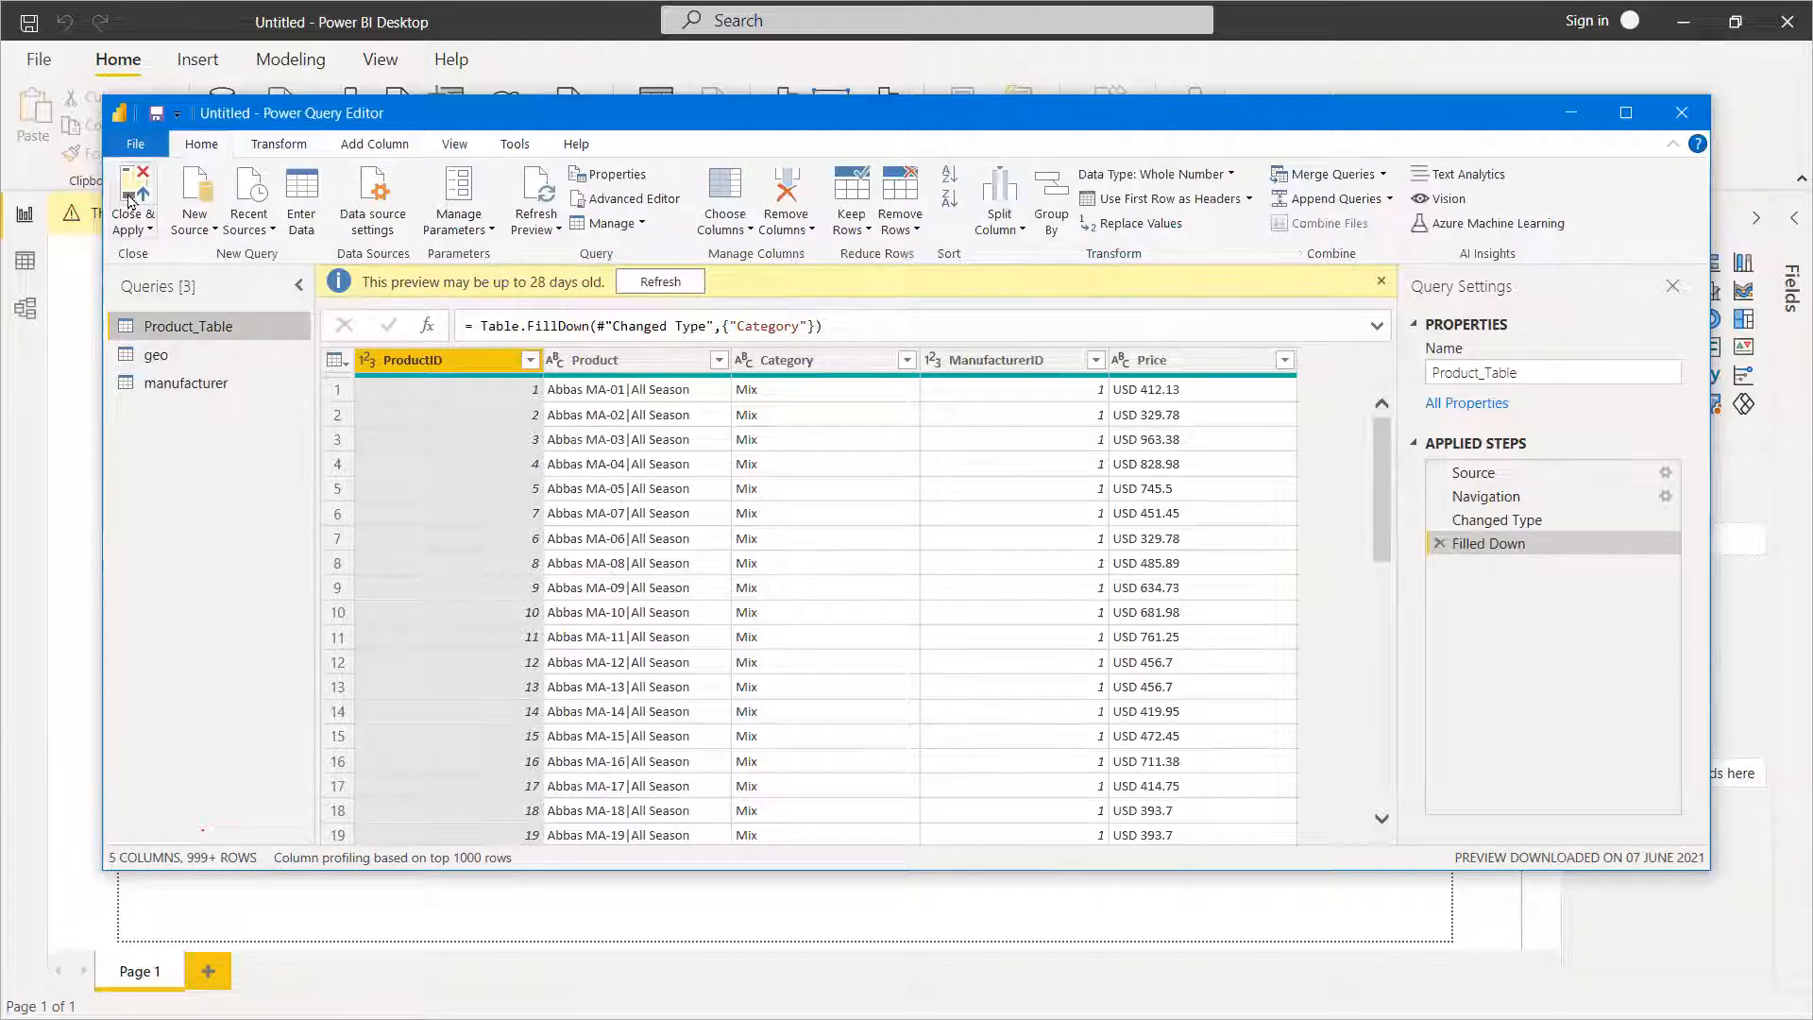
{"action": "left_click", "coordinate": [123, 232]}
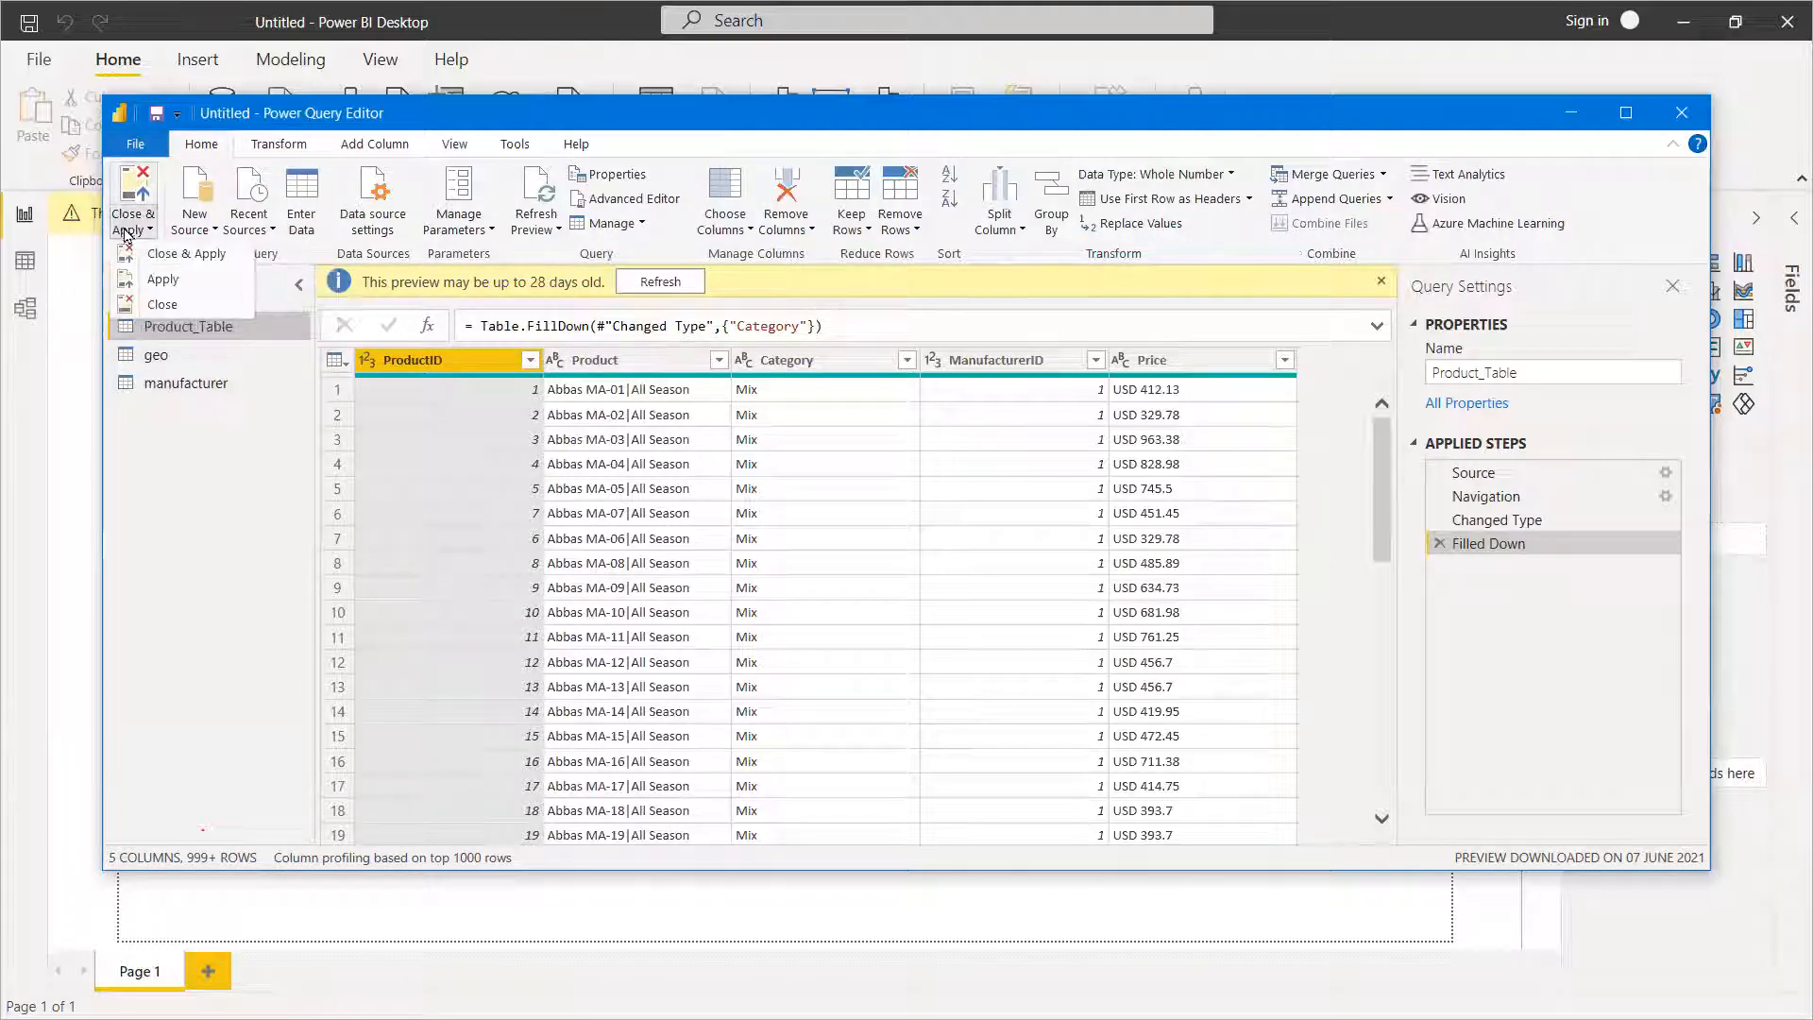
{"action": "left_click", "coordinate": [236, 265]}
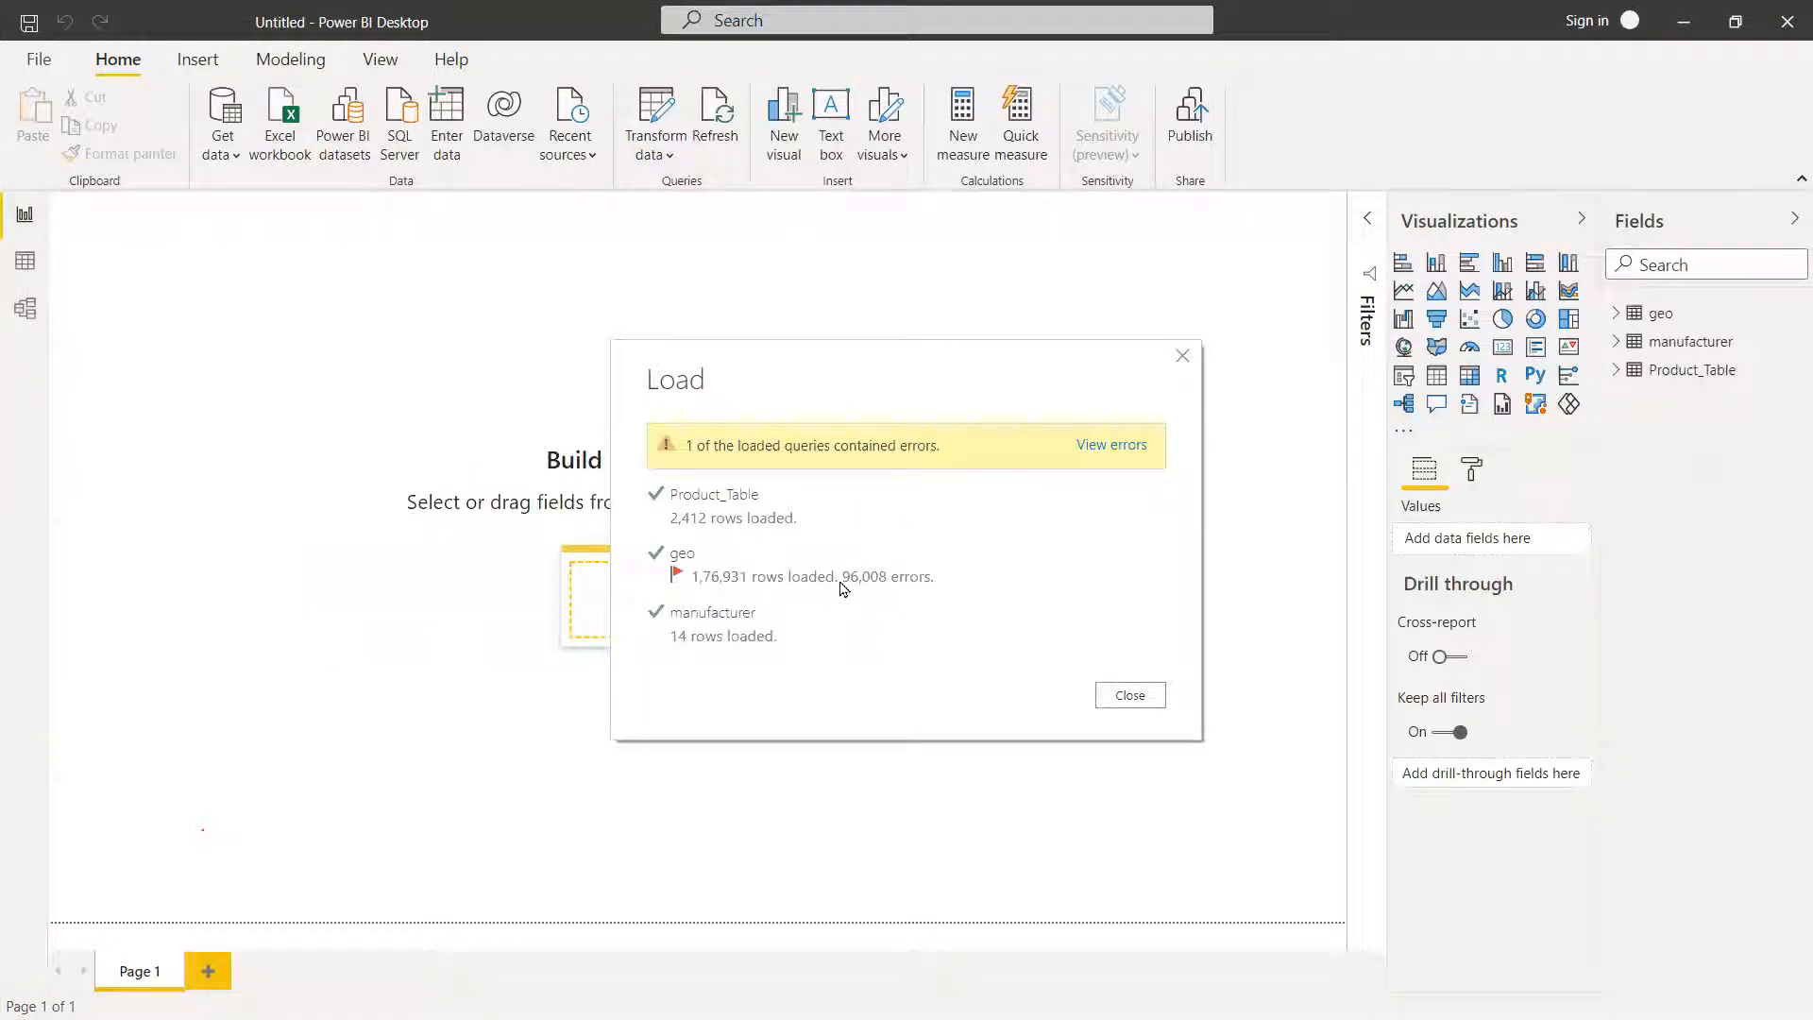
{"action": "left_click", "coordinate": [1124, 699]}
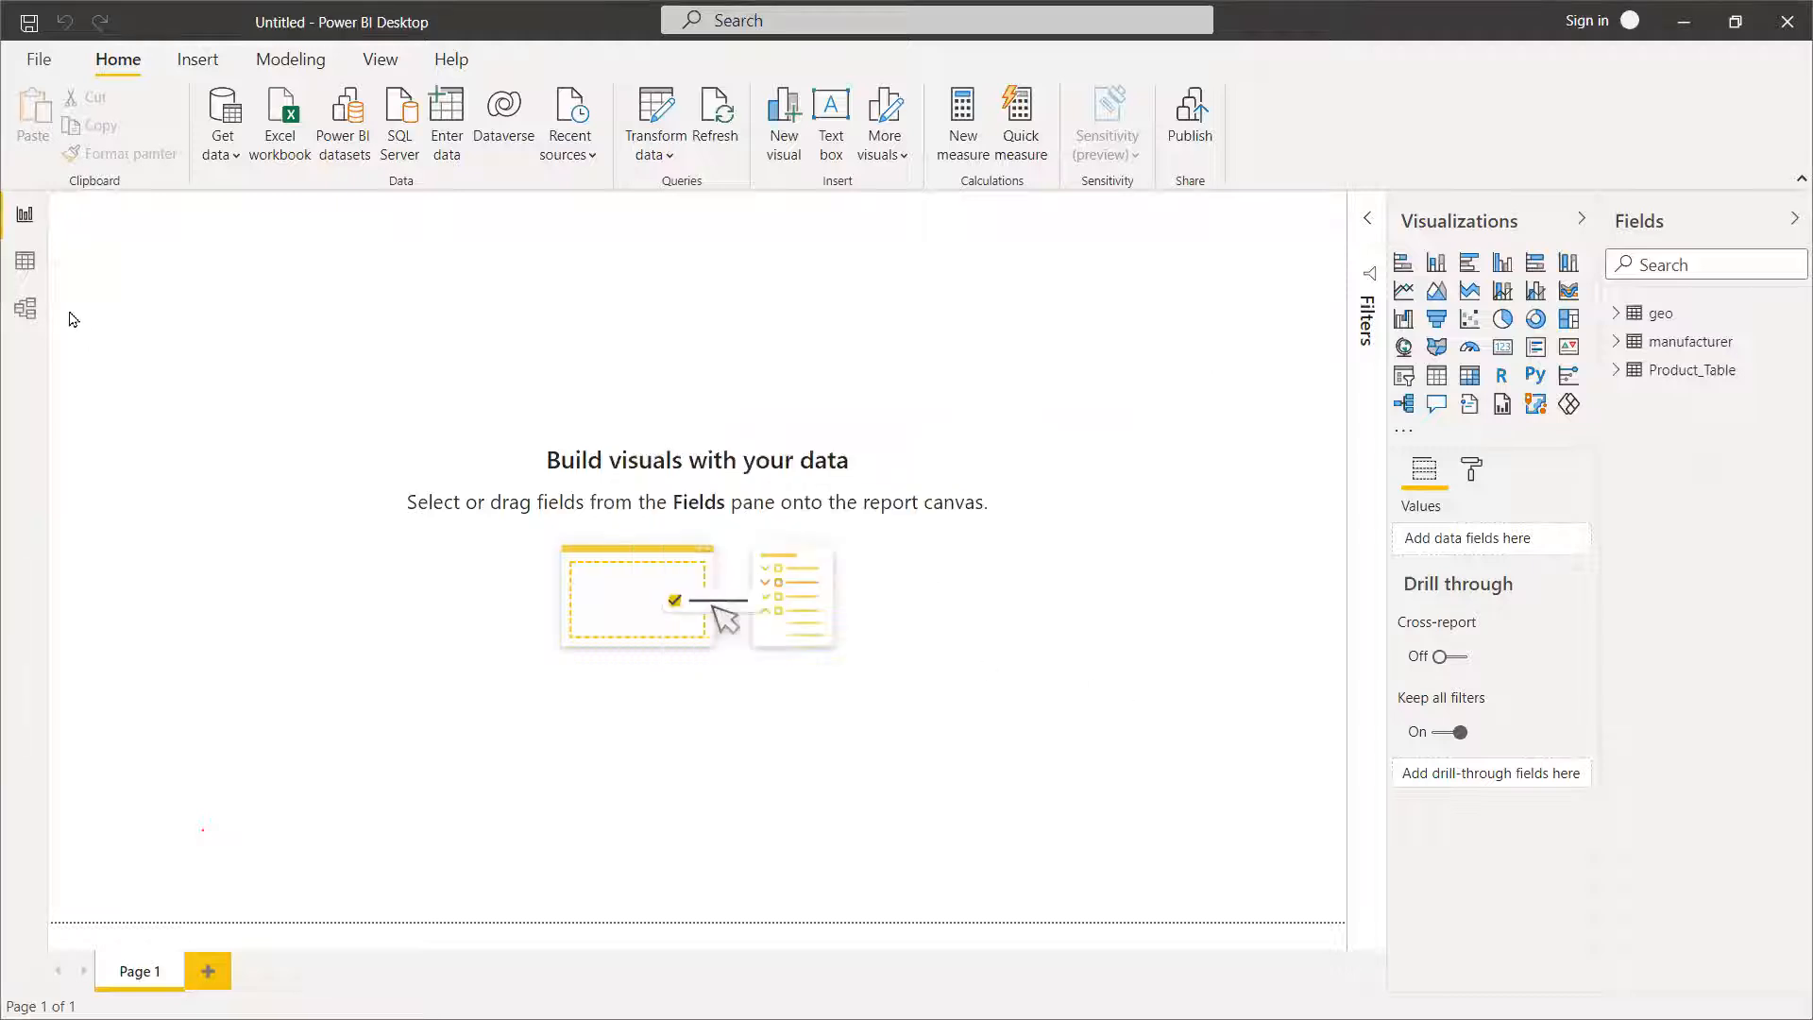
Examine the relationships between the loaded tables in the model diagram and the rows of the manufacturer and geo tables.
{"action": "left_click", "coordinate": [24, 309]}
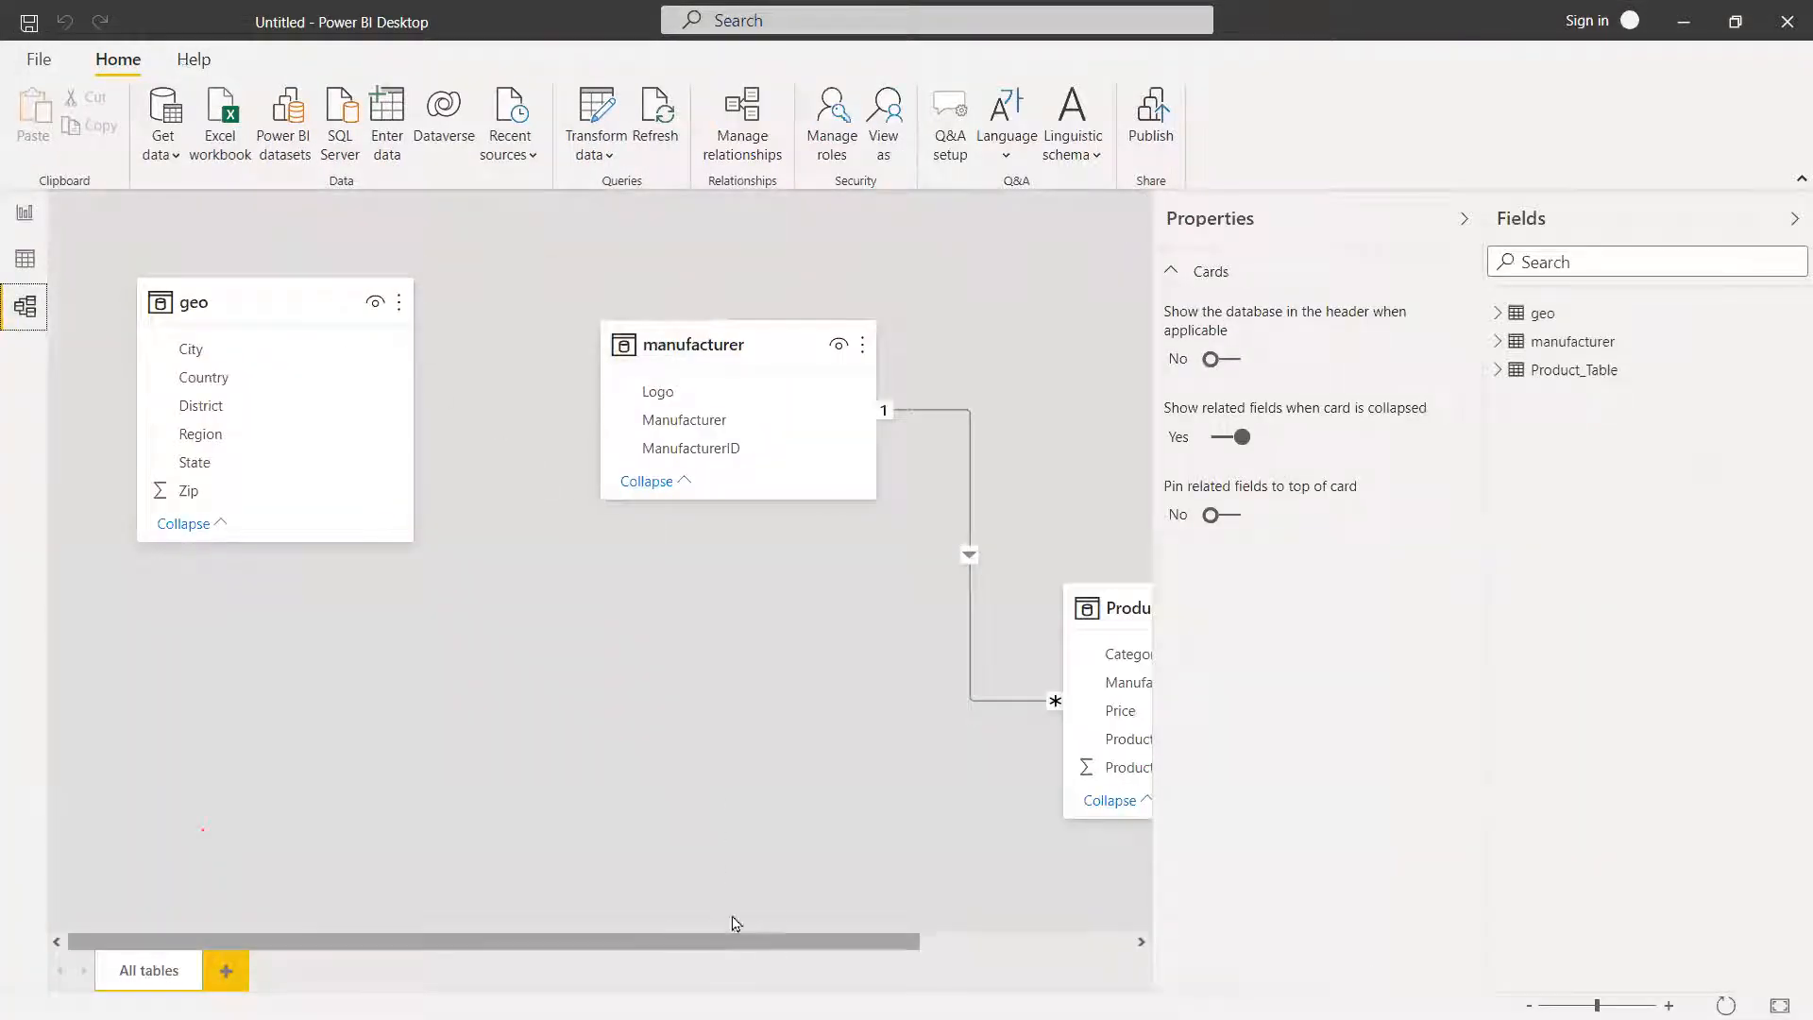
{"action": "left_click", "coordinate": [25, 213]}
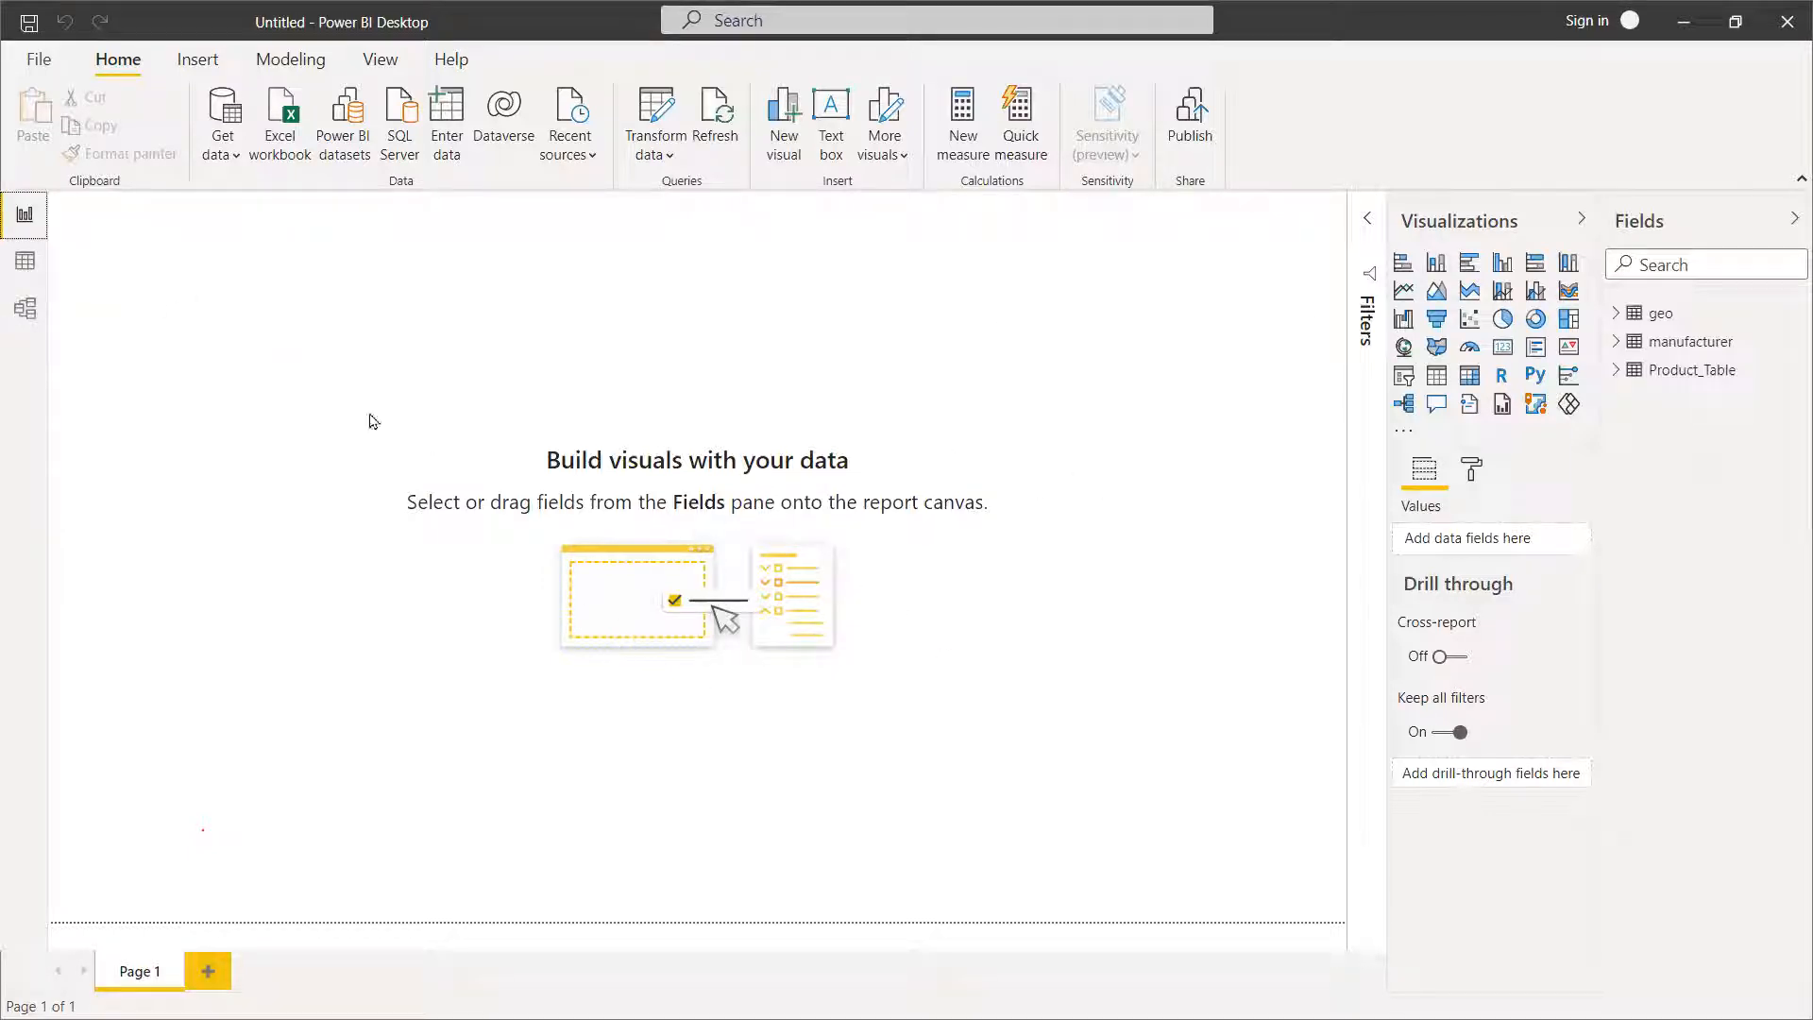
{"action": "left_click", "coordinate": [24, 260]}
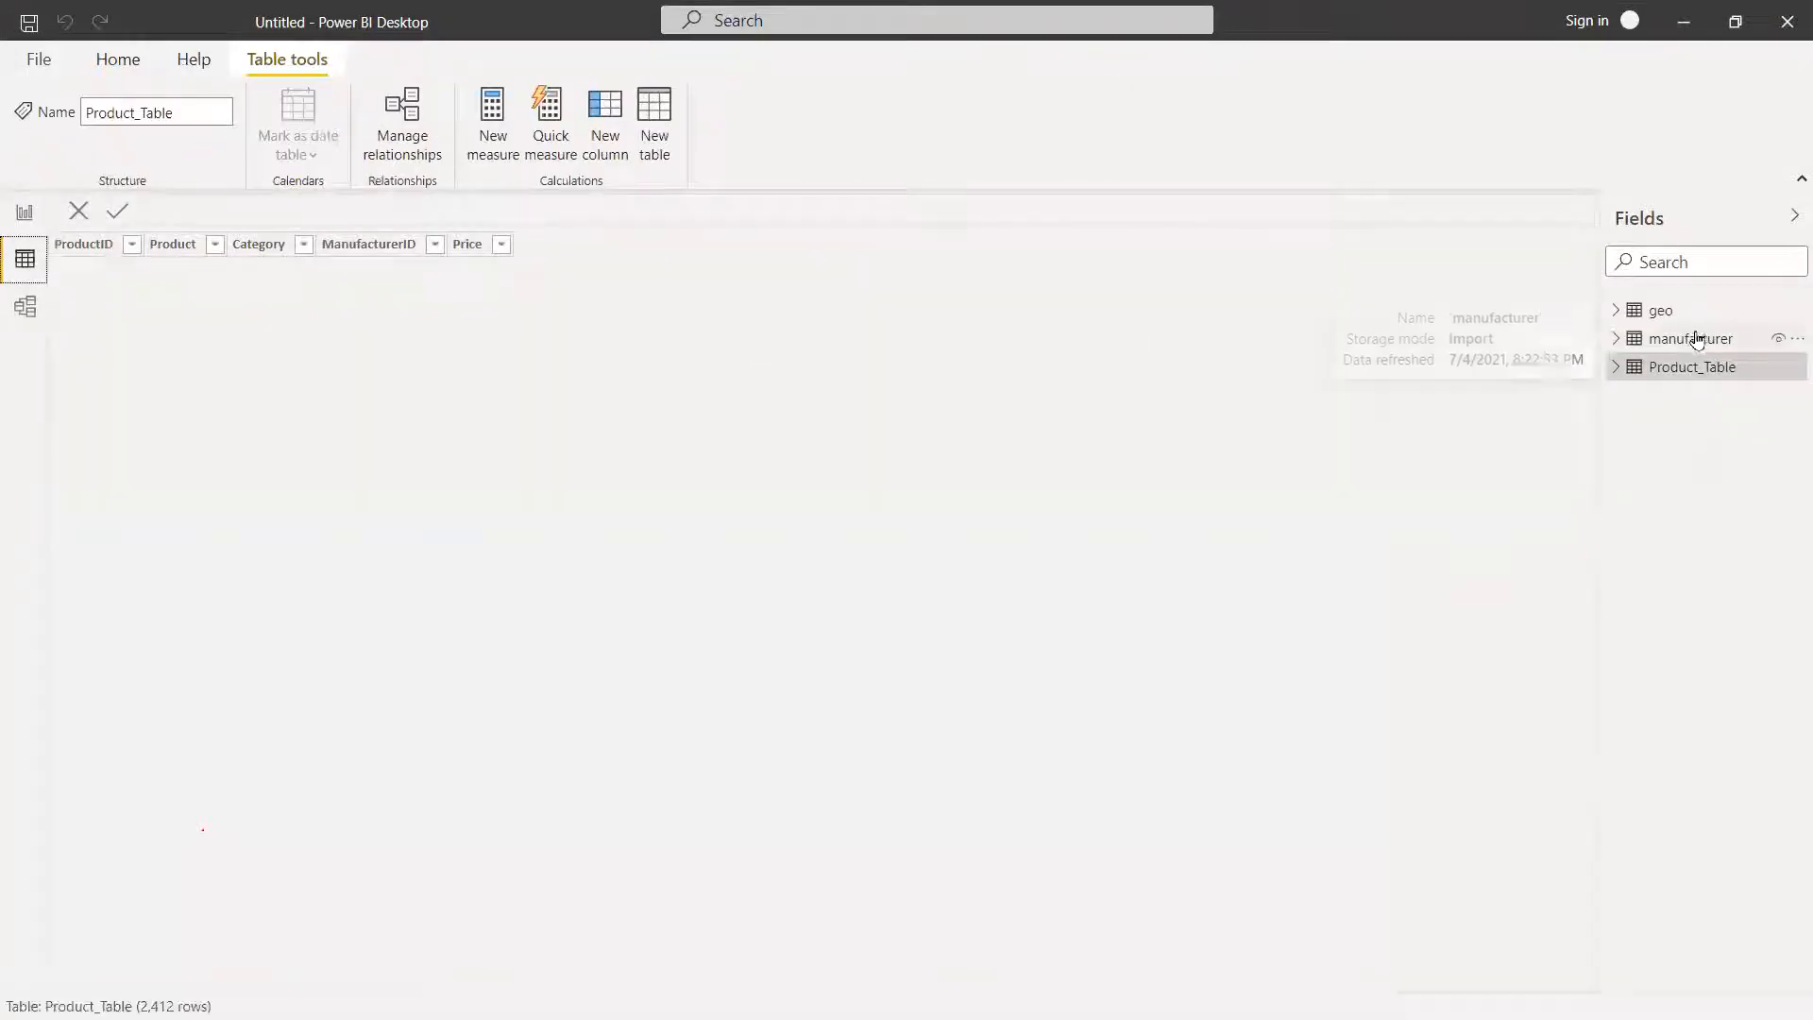
{"action": "left_click", "coordinate": [1660, 337]}
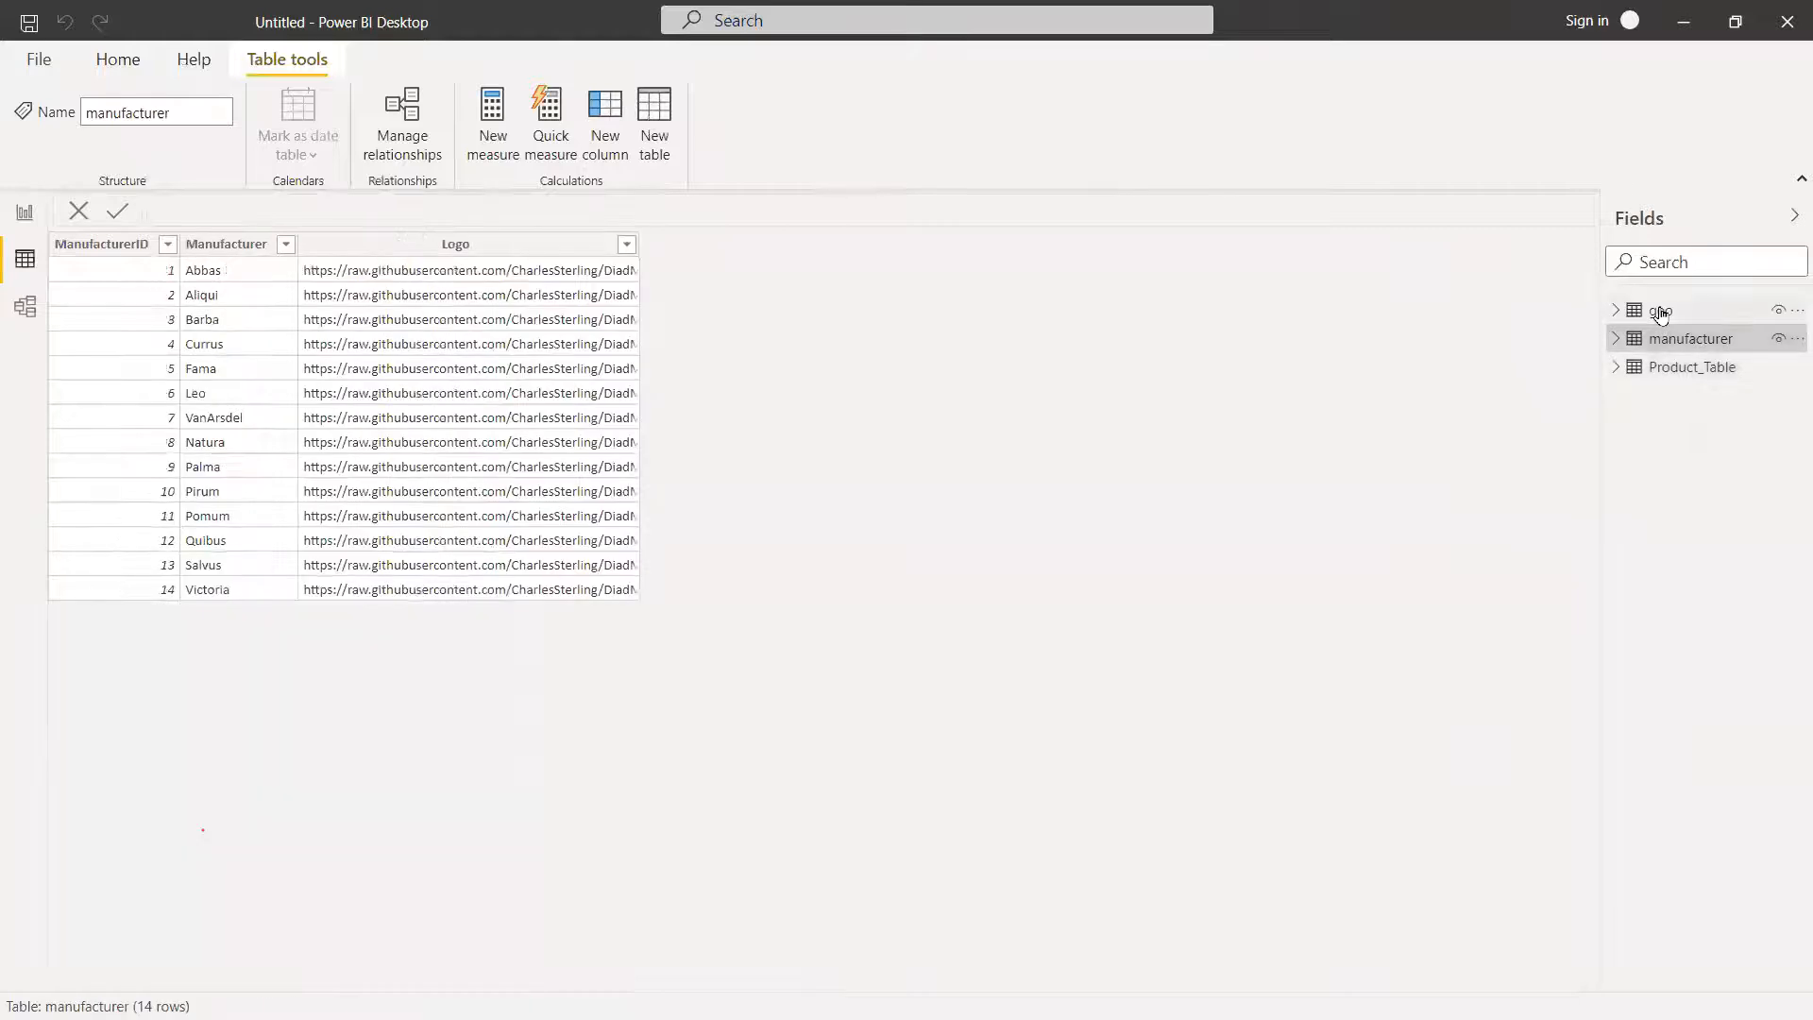
{"action": "left_click", "coordinate": [1660, 312]}
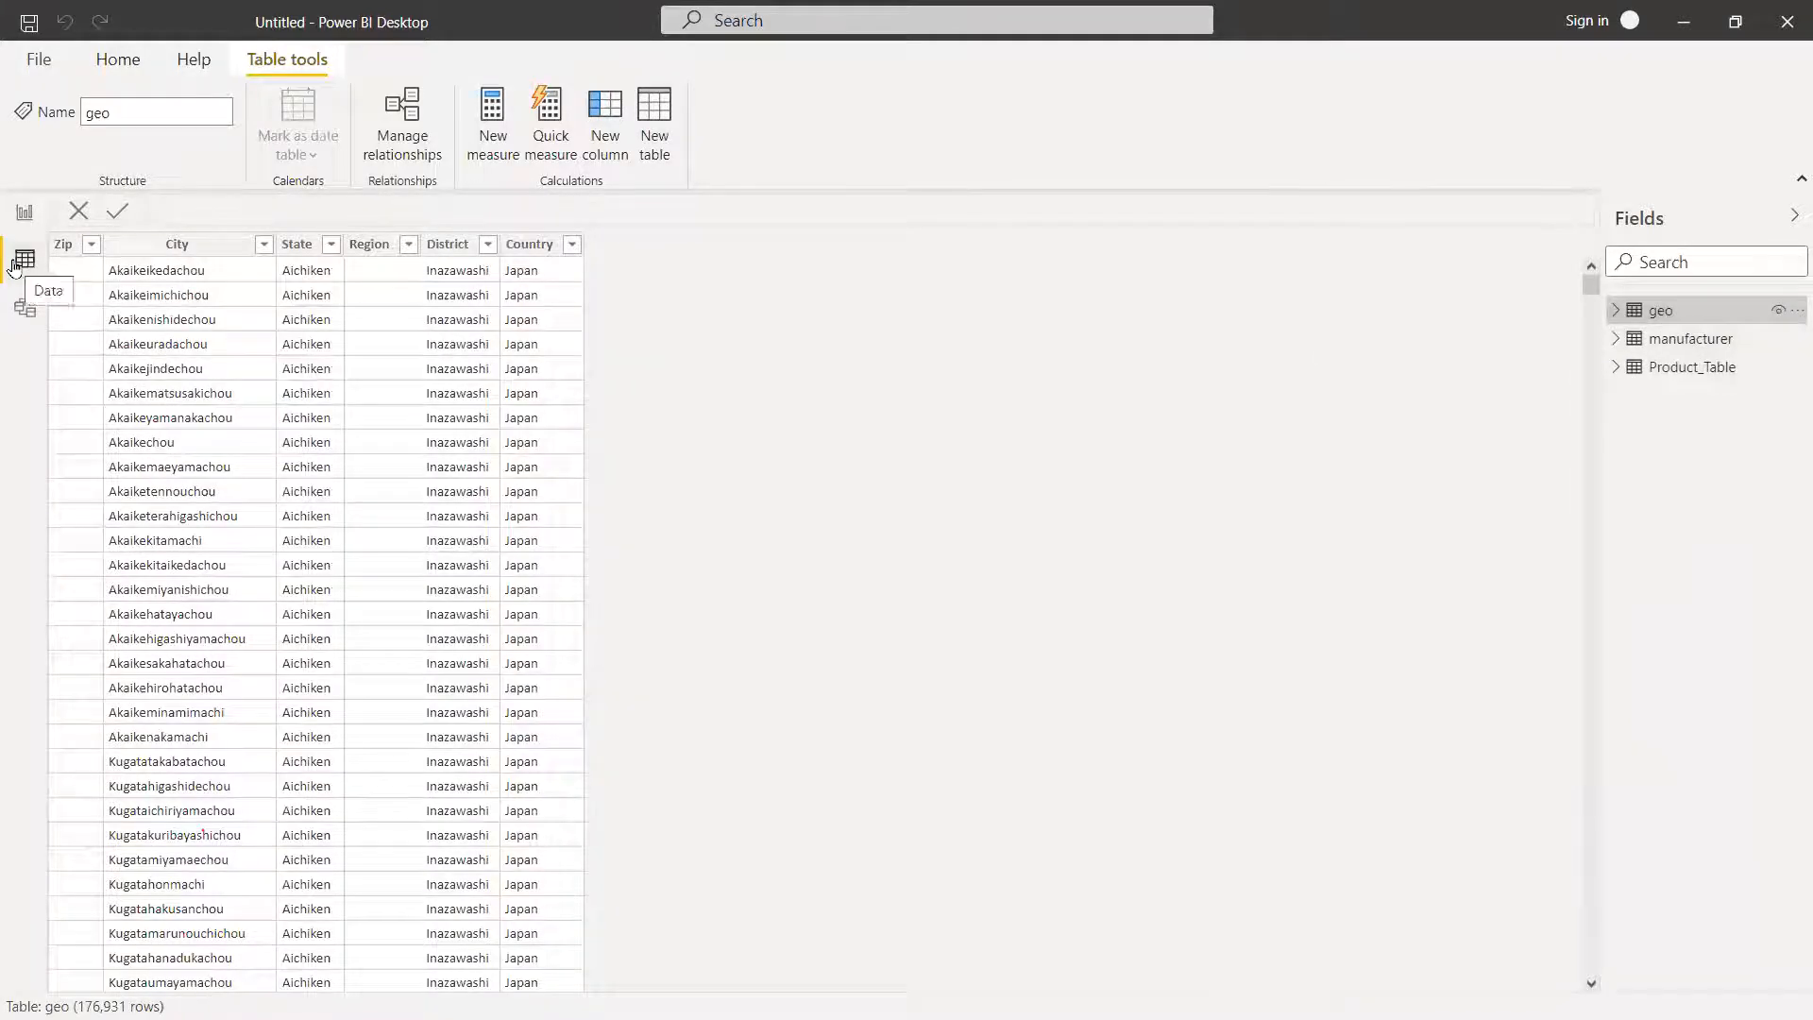
{"action": "left_click", "coordinate": [23, 308]}
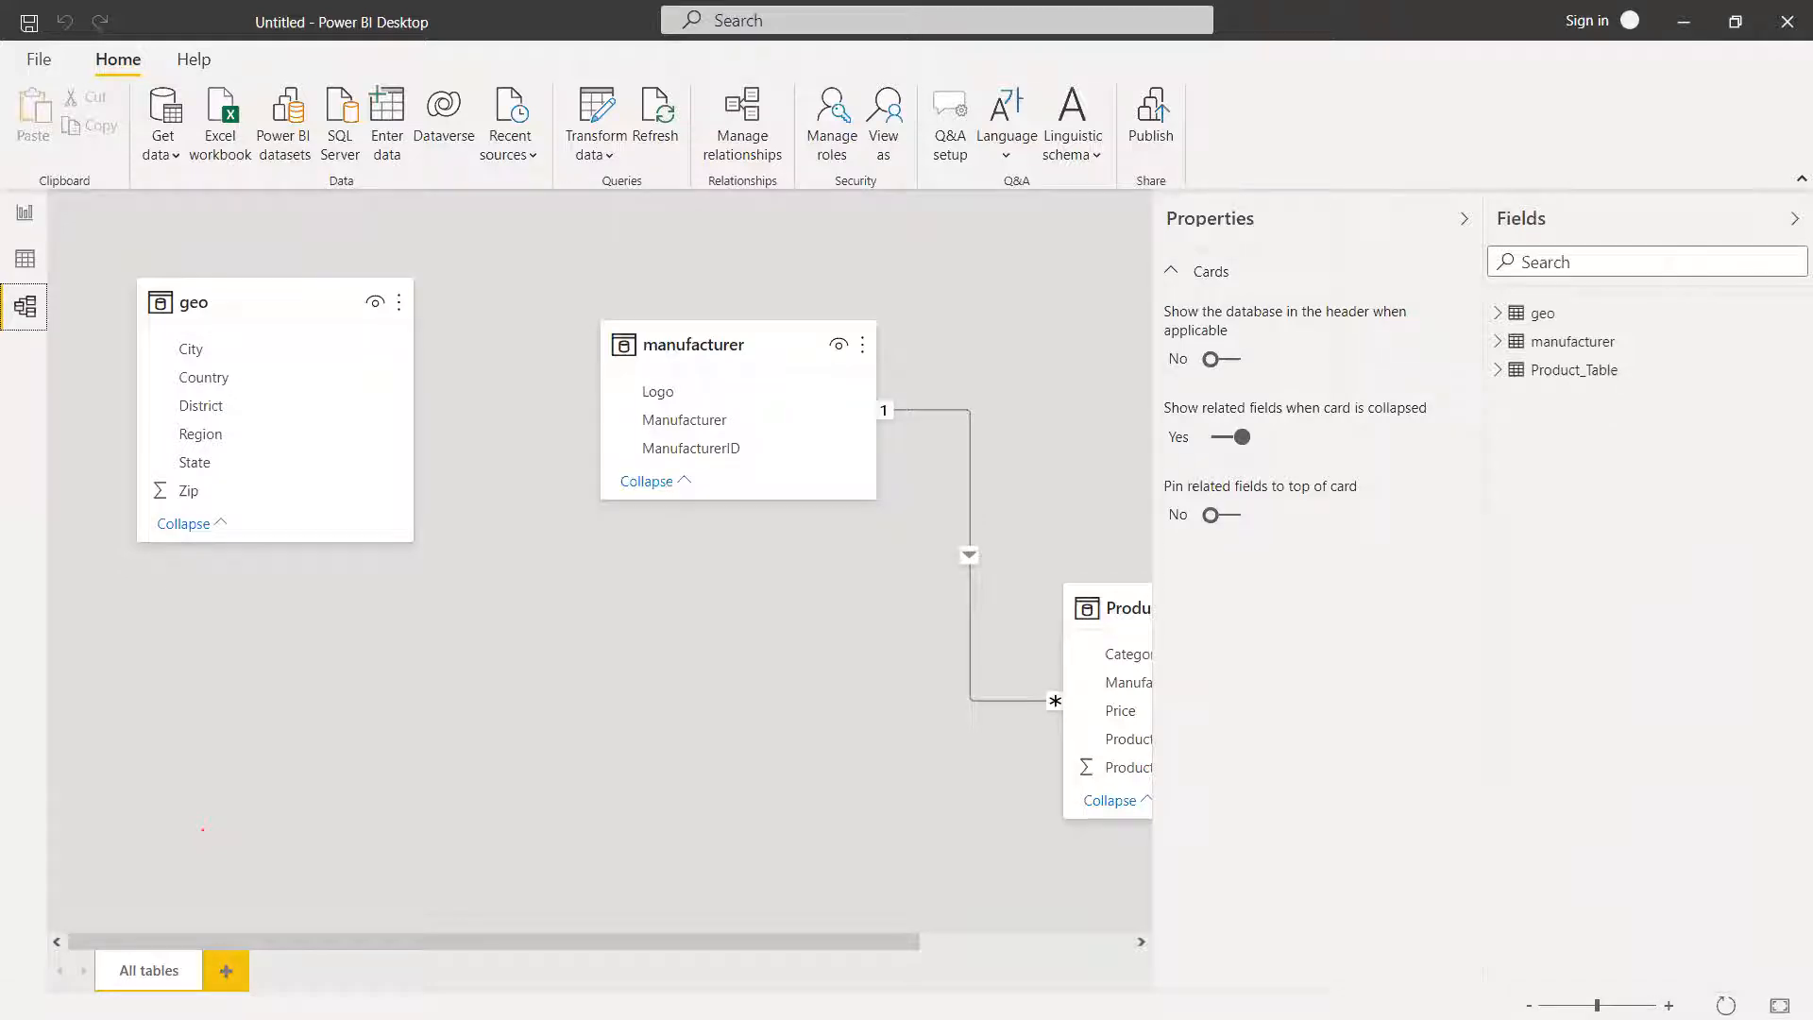
{"action": "left_click", "coordinate": [1529, 1006]}
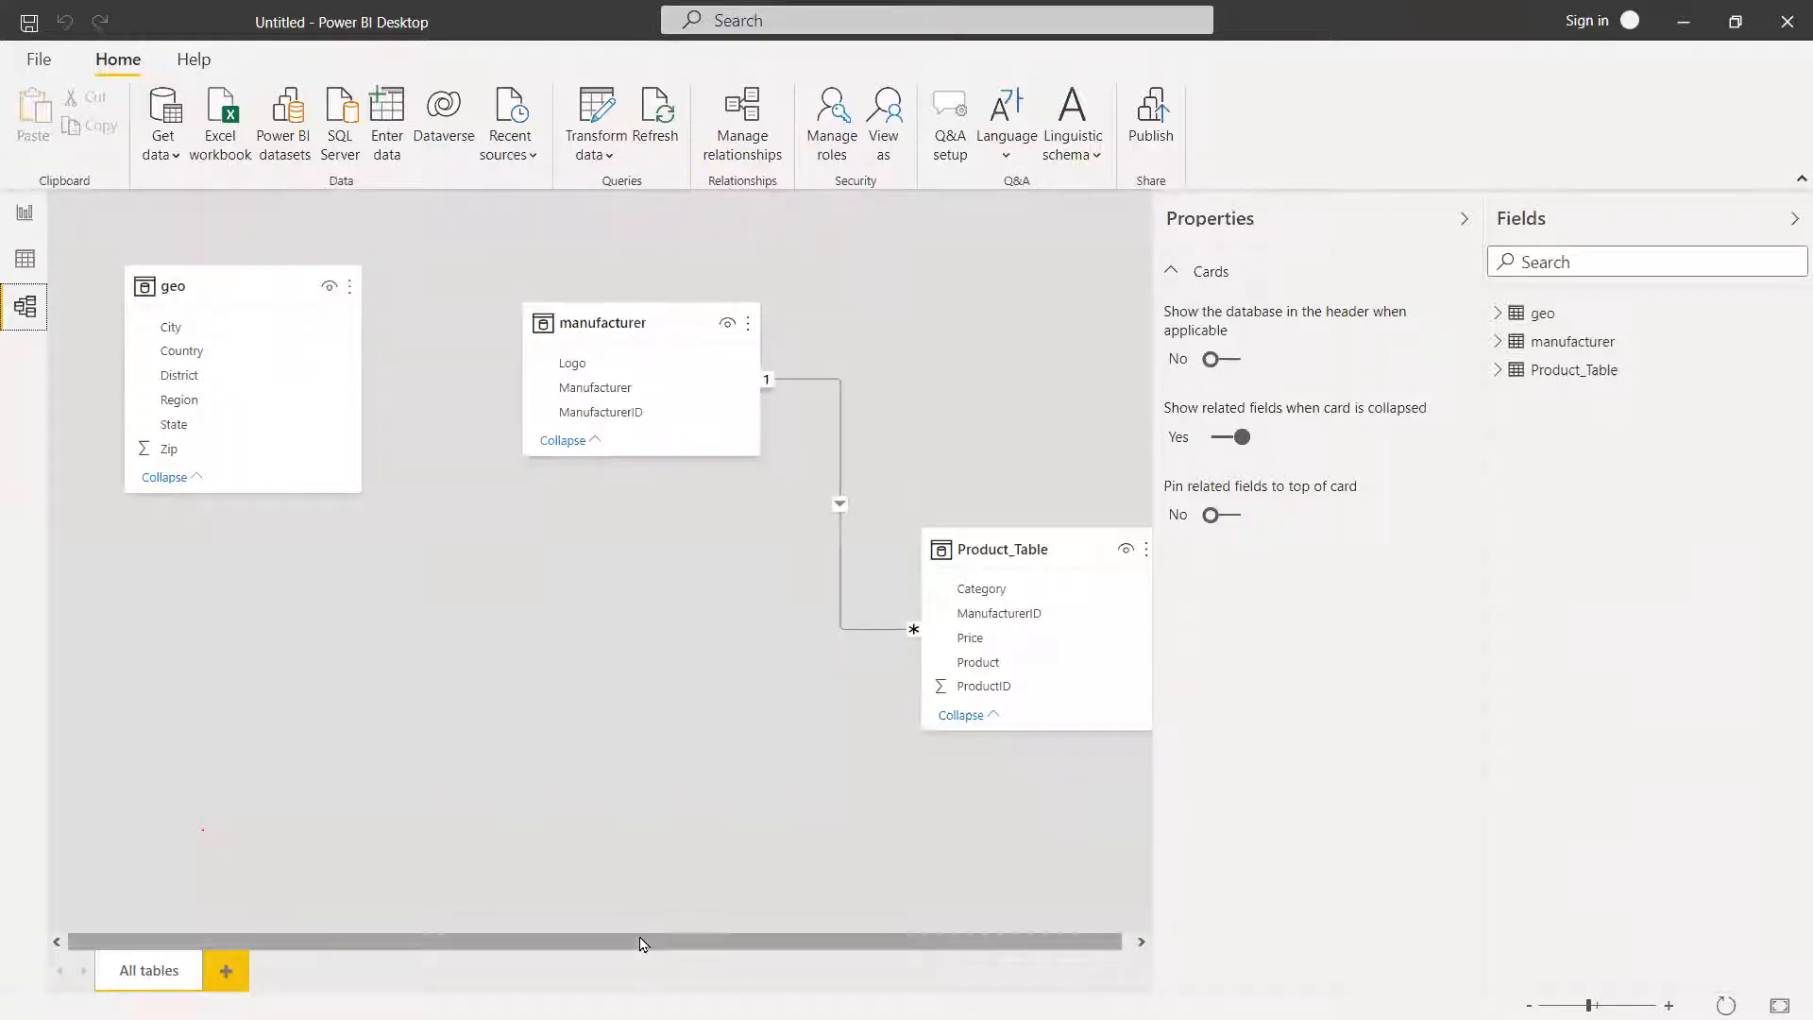
Move the geo table below the manufacturer table in the model diagram.
{"action": "left_click_drag", "start_coordinate": [656, 940], "coordinate": [666, 940]}
{"action": "left_click_drag", "start_coordinate": [178, 285], "coordinate": [615, 609]}
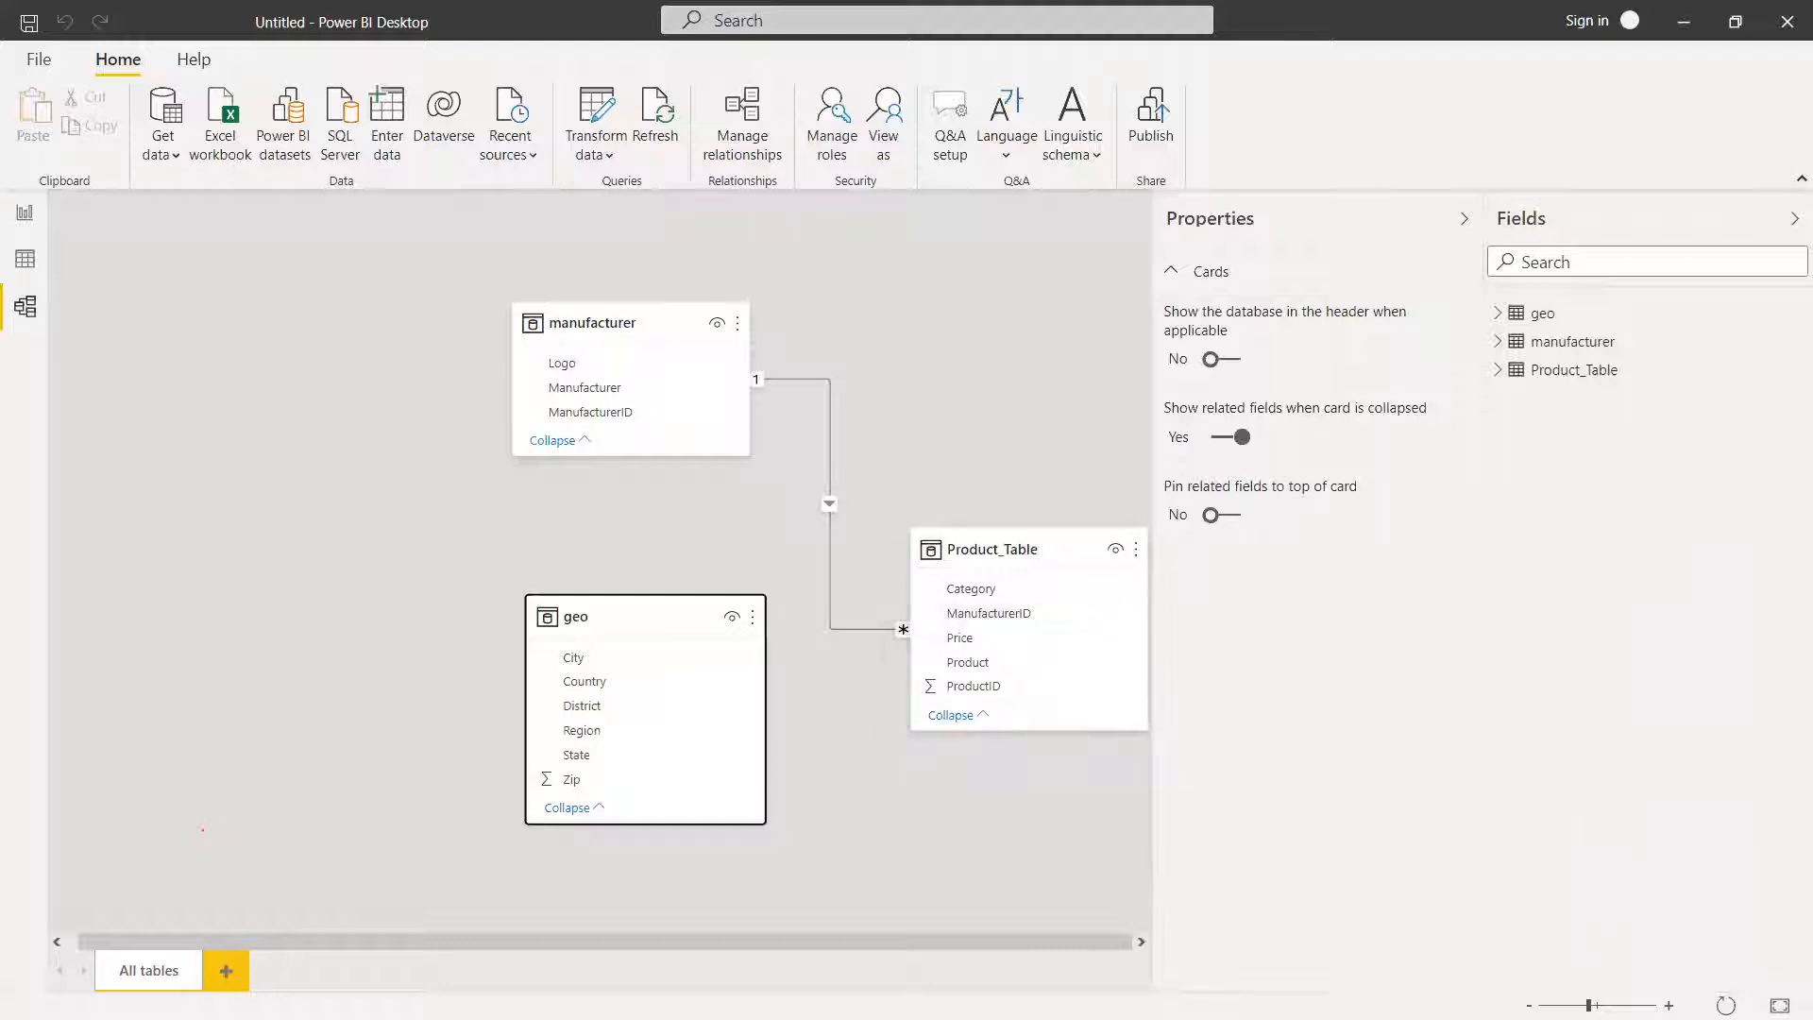
{"action": "scroll", "coordinate": [600, 571], "scroll_direction": "down", "scroll_amount": 3}
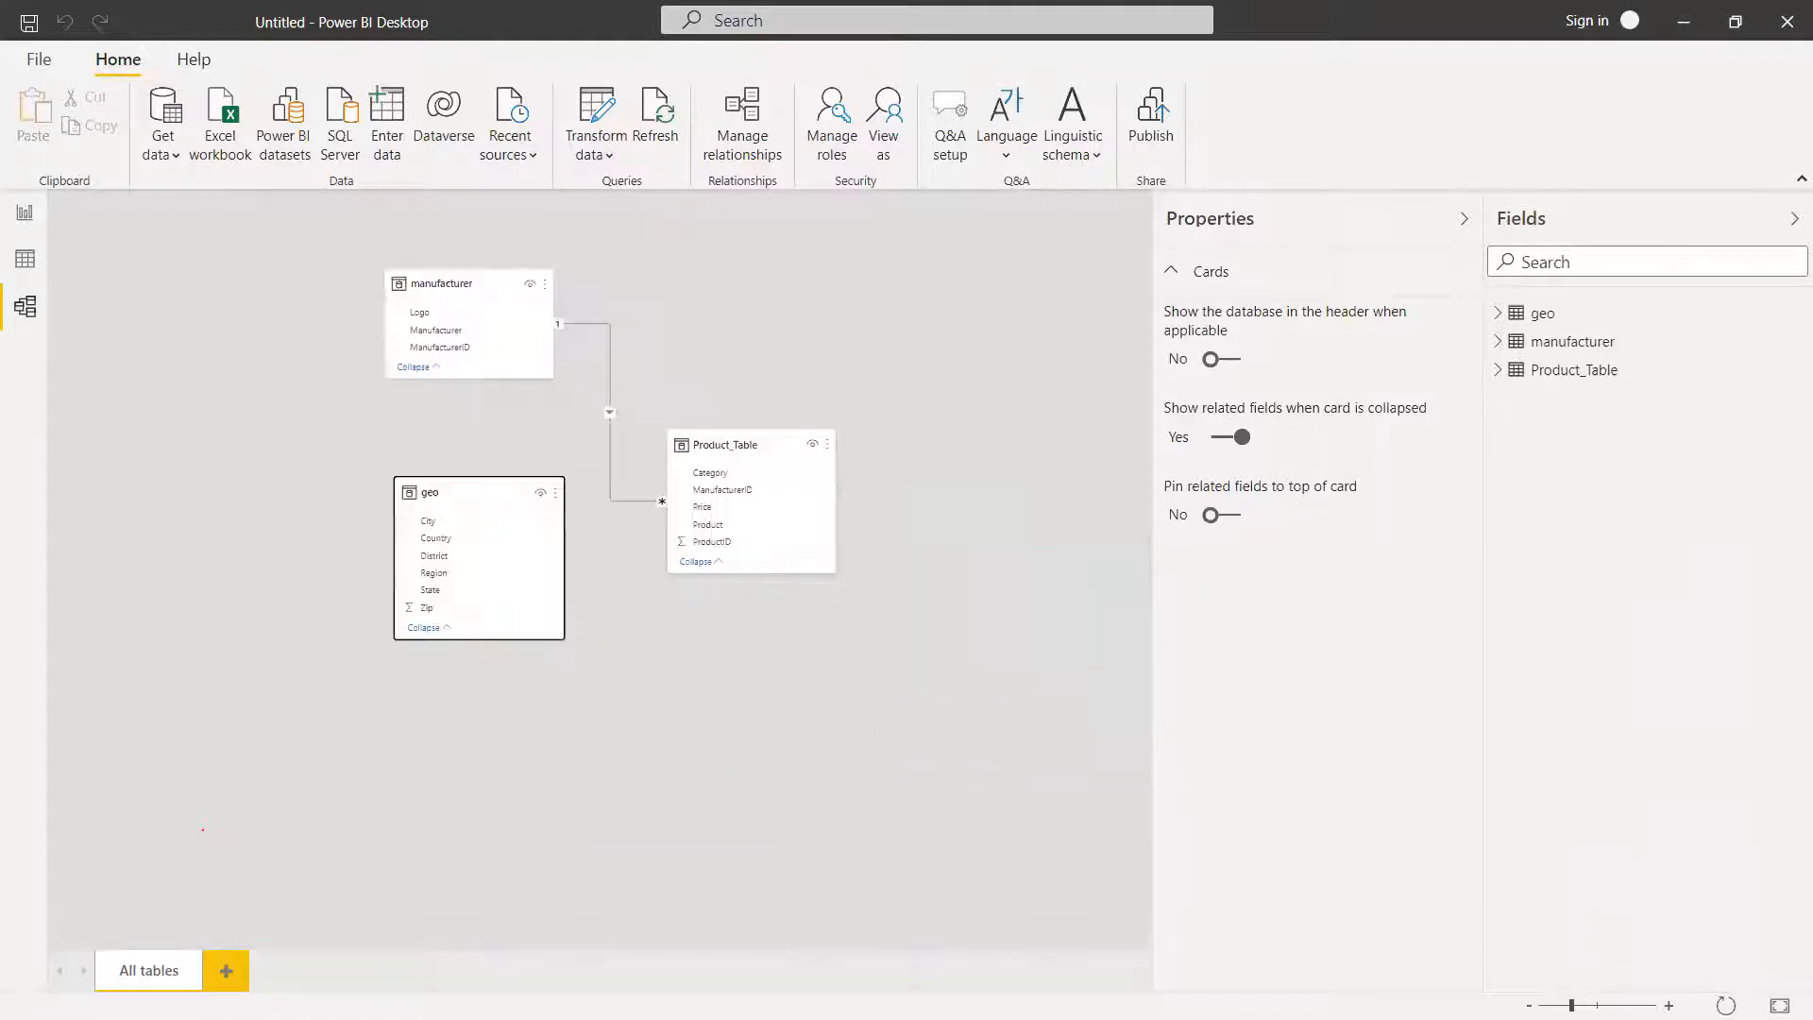
{"action": "scroll", "coordinate": [681, 456], "scroll_direction": "up", "scroll_amount": 2}
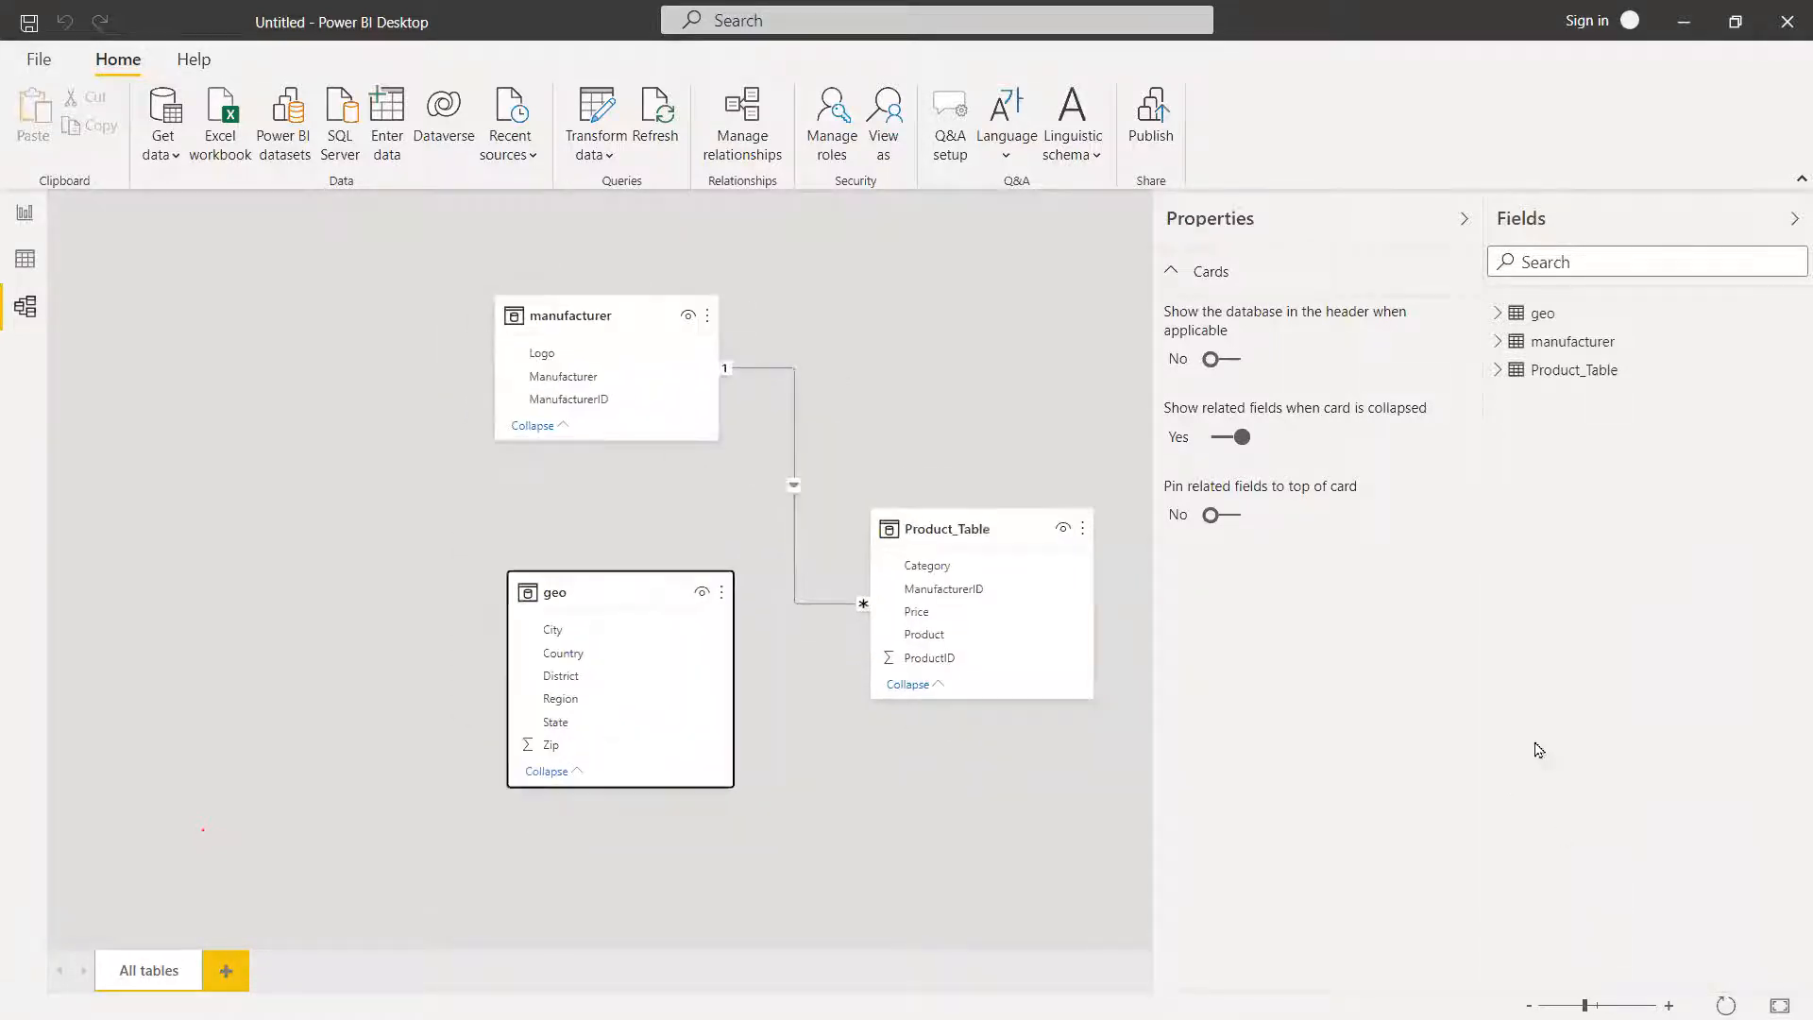
Collapse the Properties and Fields panes and examine which columns the relationship between manufacturer and Product_Table links.
{"action": "left_click", "coordinate": [1464, 218]}
{"action": "left_click", "coordinate": [1600, 212]}
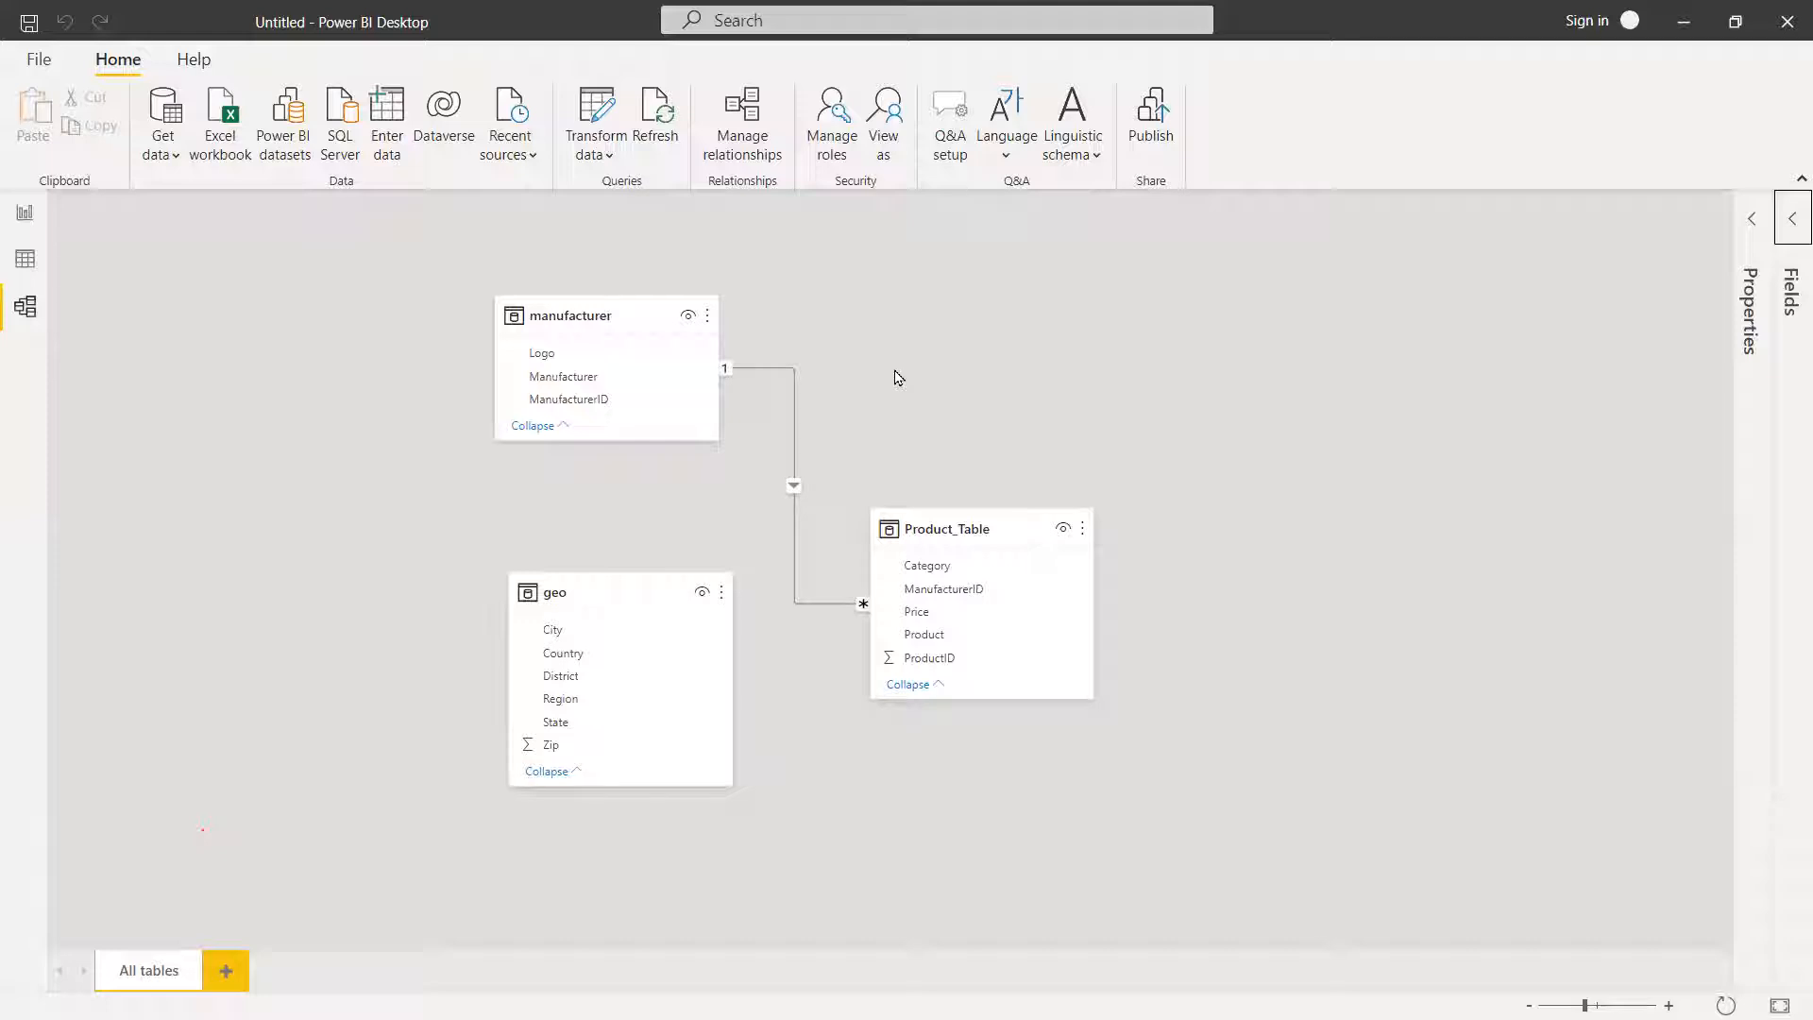
{"action": "left_click", "coordinate": [794, 440]}
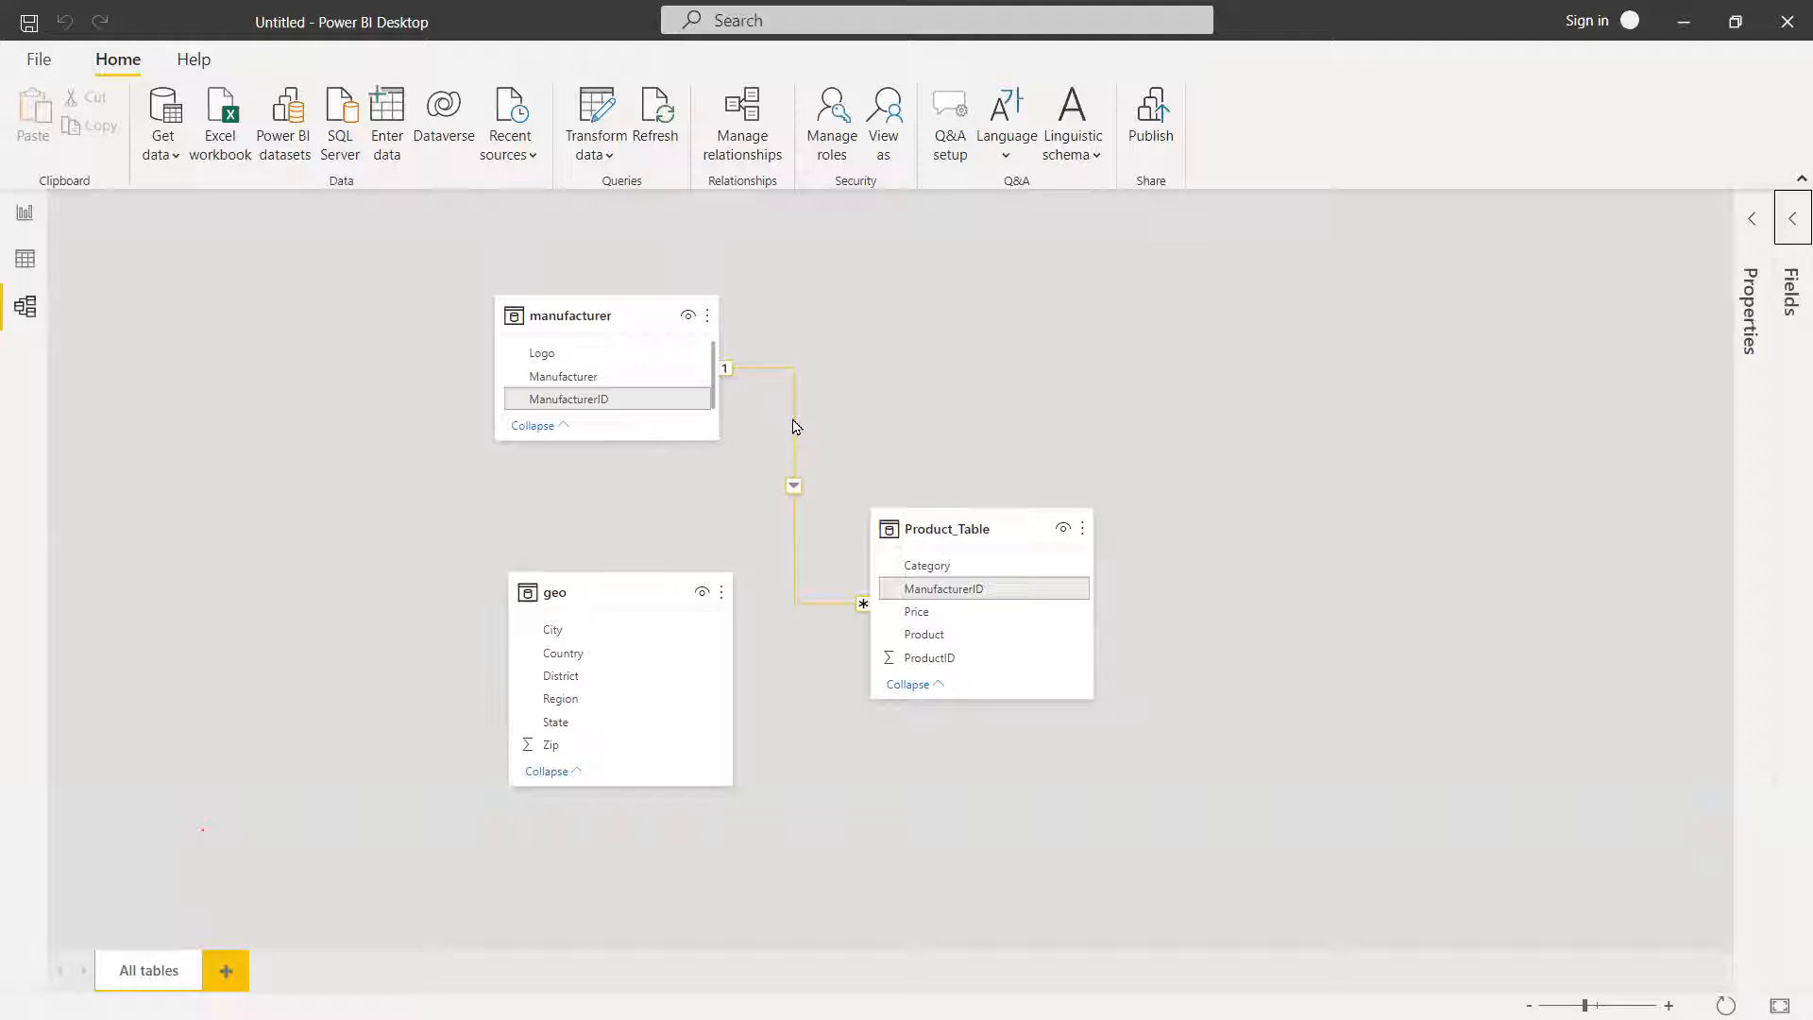
{"action": "left_click", "coordinate": [765, 413]}
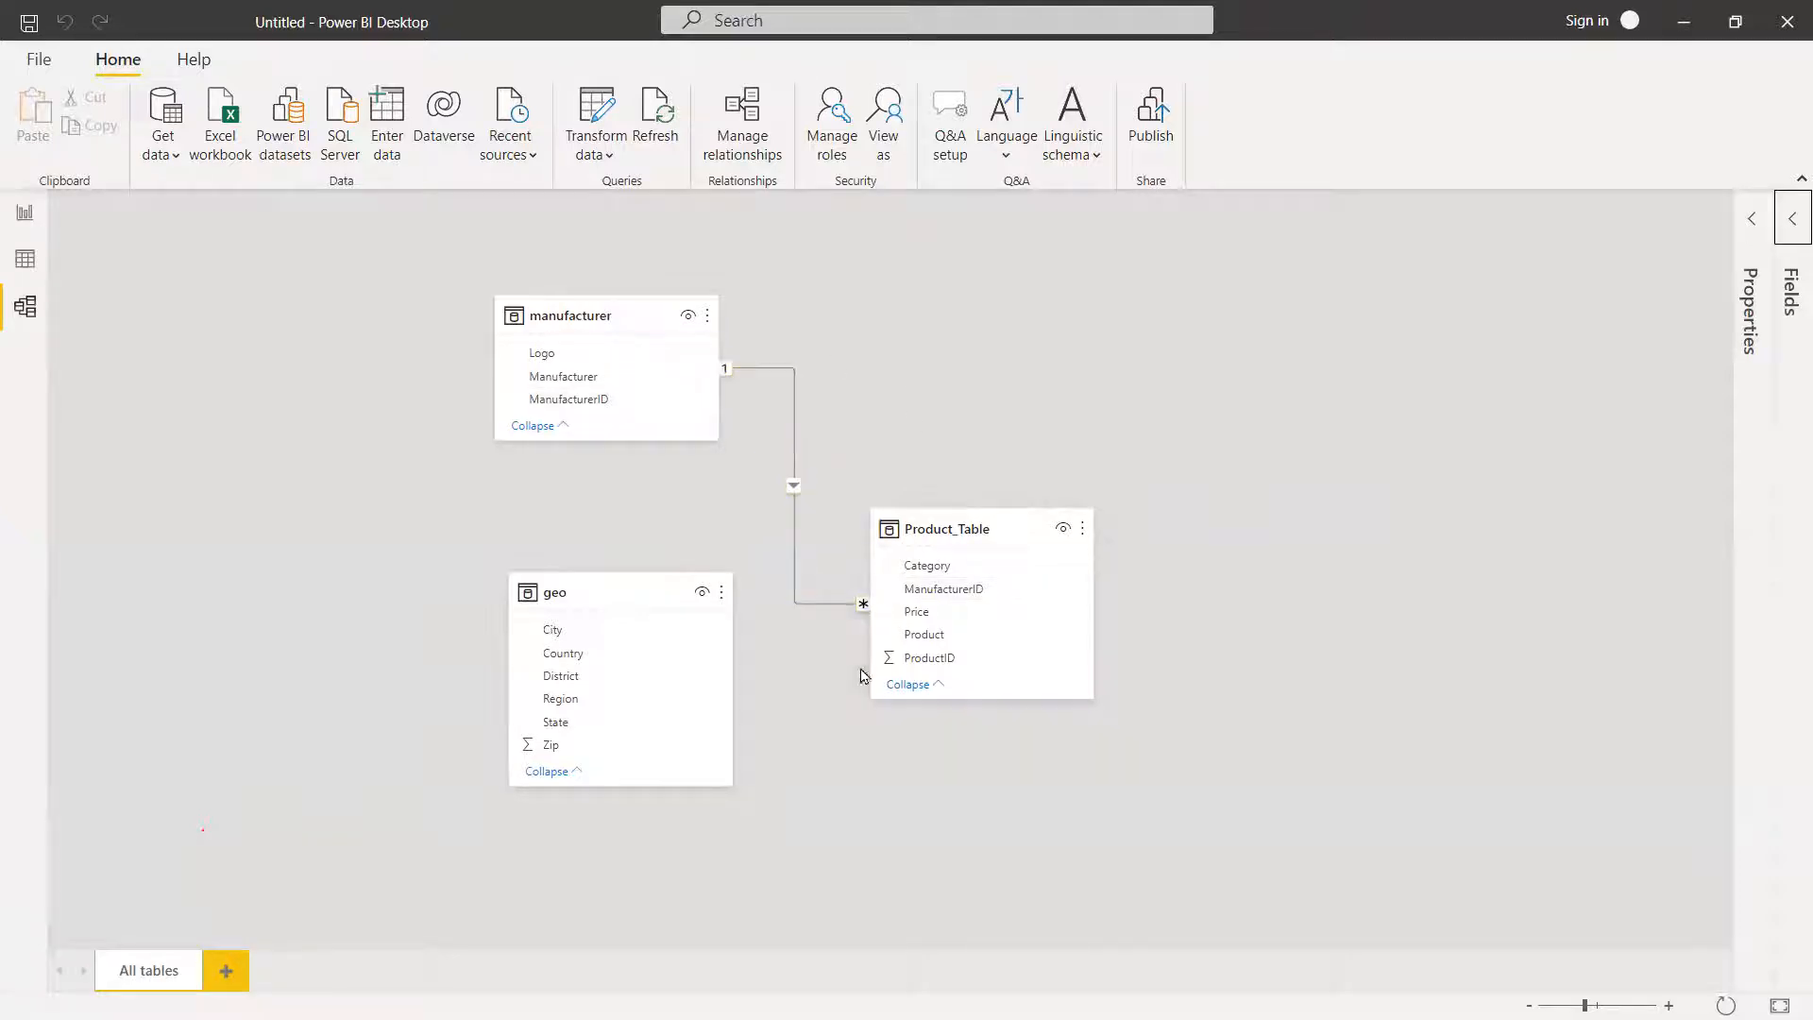
Rearrange the diagram with a taller manufacturer card, Product_Table beside it and geo to the lower right of Product_Table.
{"action": "mouse_move", "coordinate": [940, 533]}
{"action": "left_click_drag", "start_coordinate": [635, 440], "coordinate": [636, 523]}
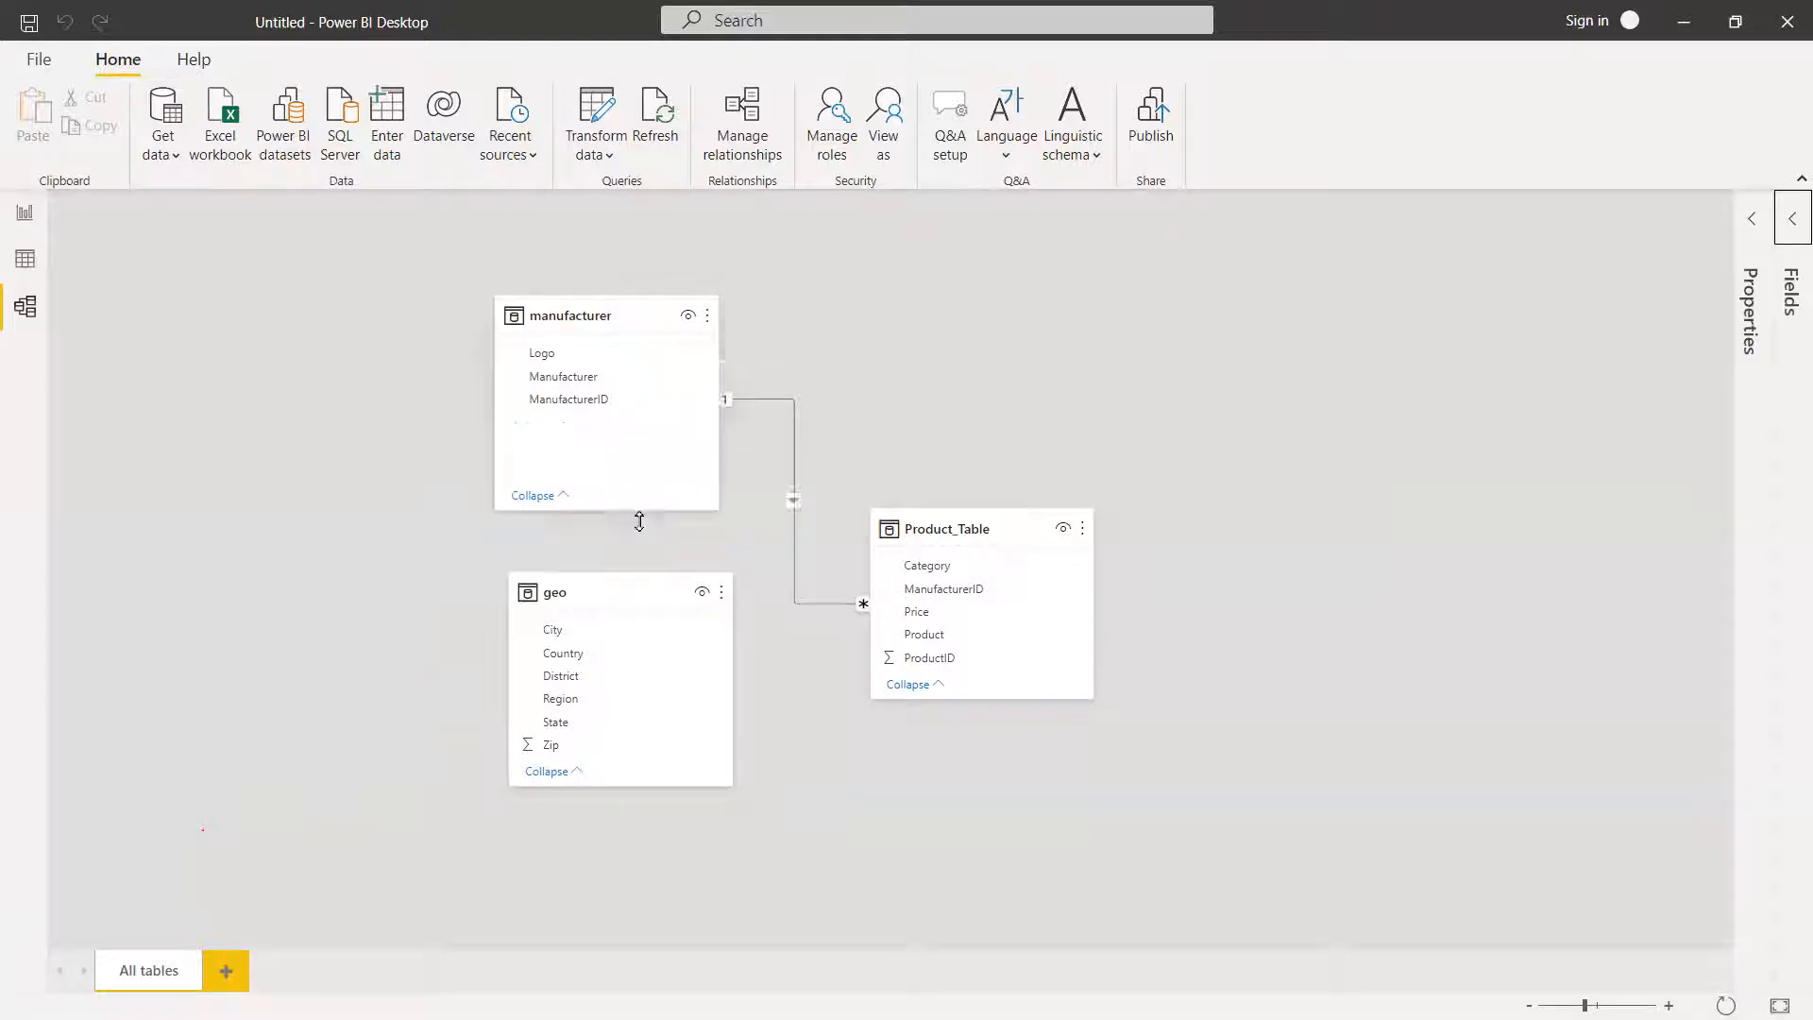
{"action": "left_click_drag", "start_coordinate": [983, 526], "coordinate": [1083, 333]}
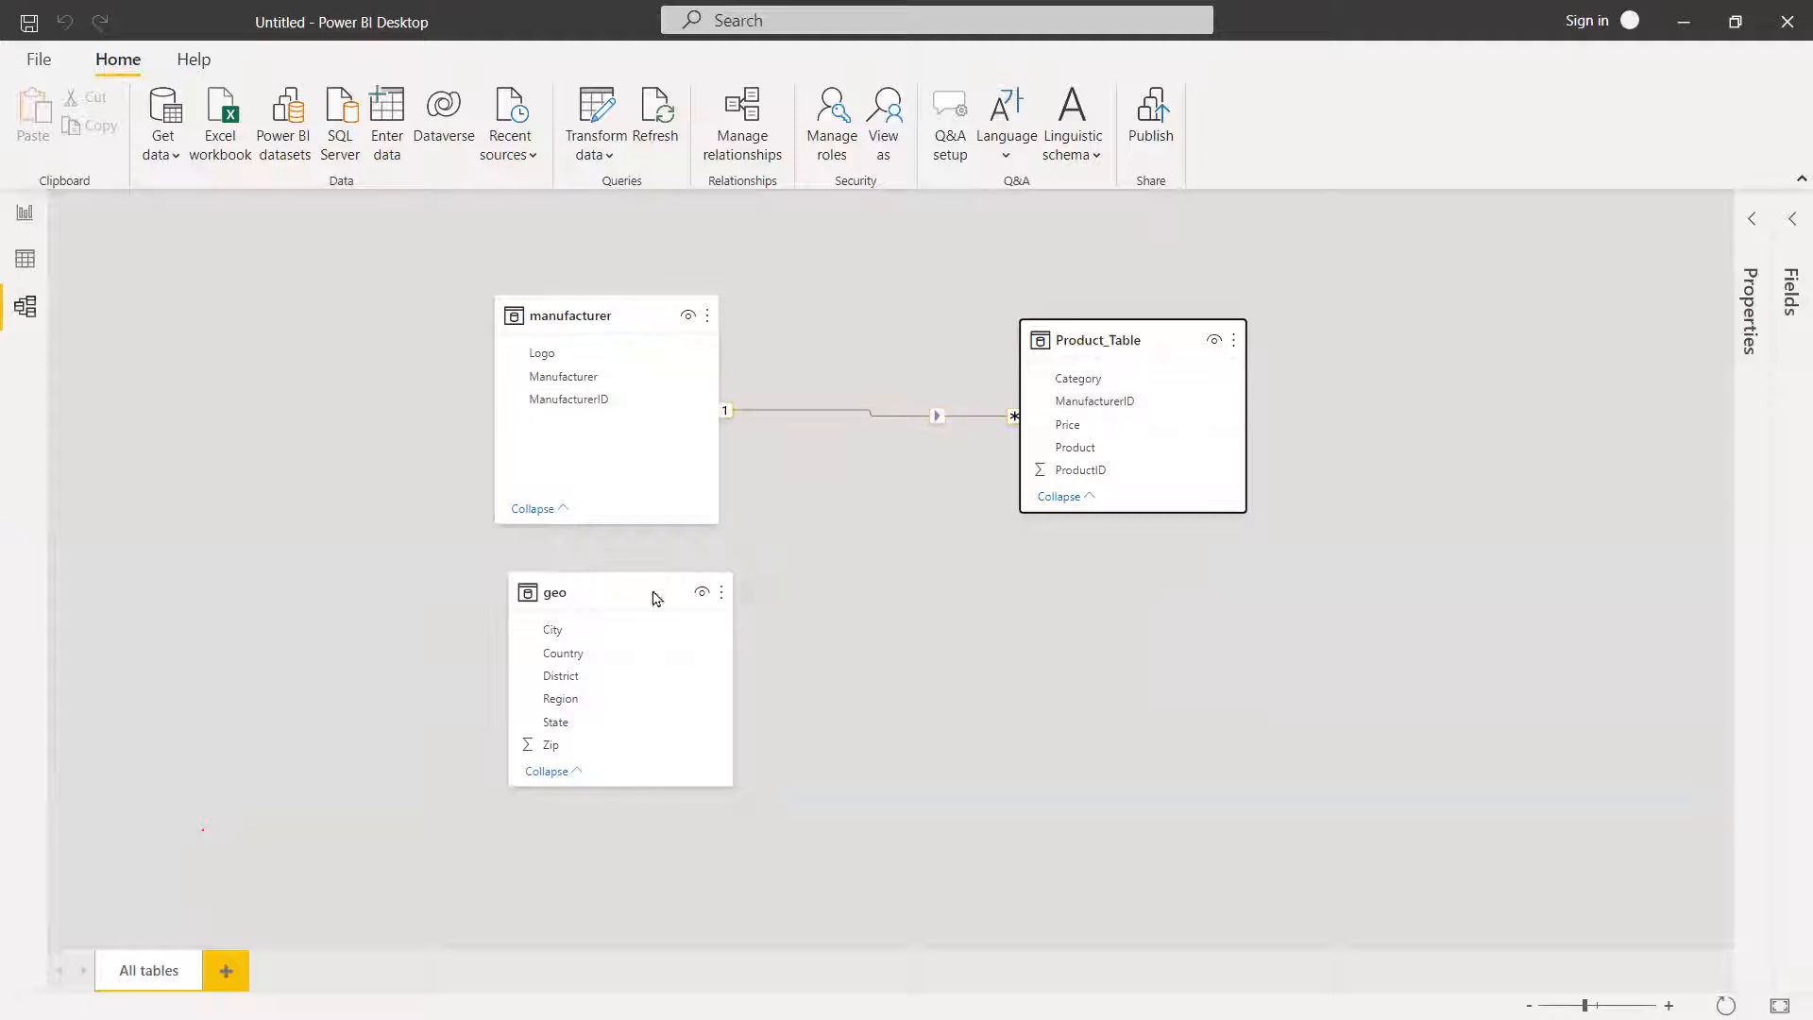
{"action": "left_click", "coordinate": [582, 594]}
{"action": "left_click_drag", "start_coordinate": [583, 594], "coordinate": [1456, 594]}
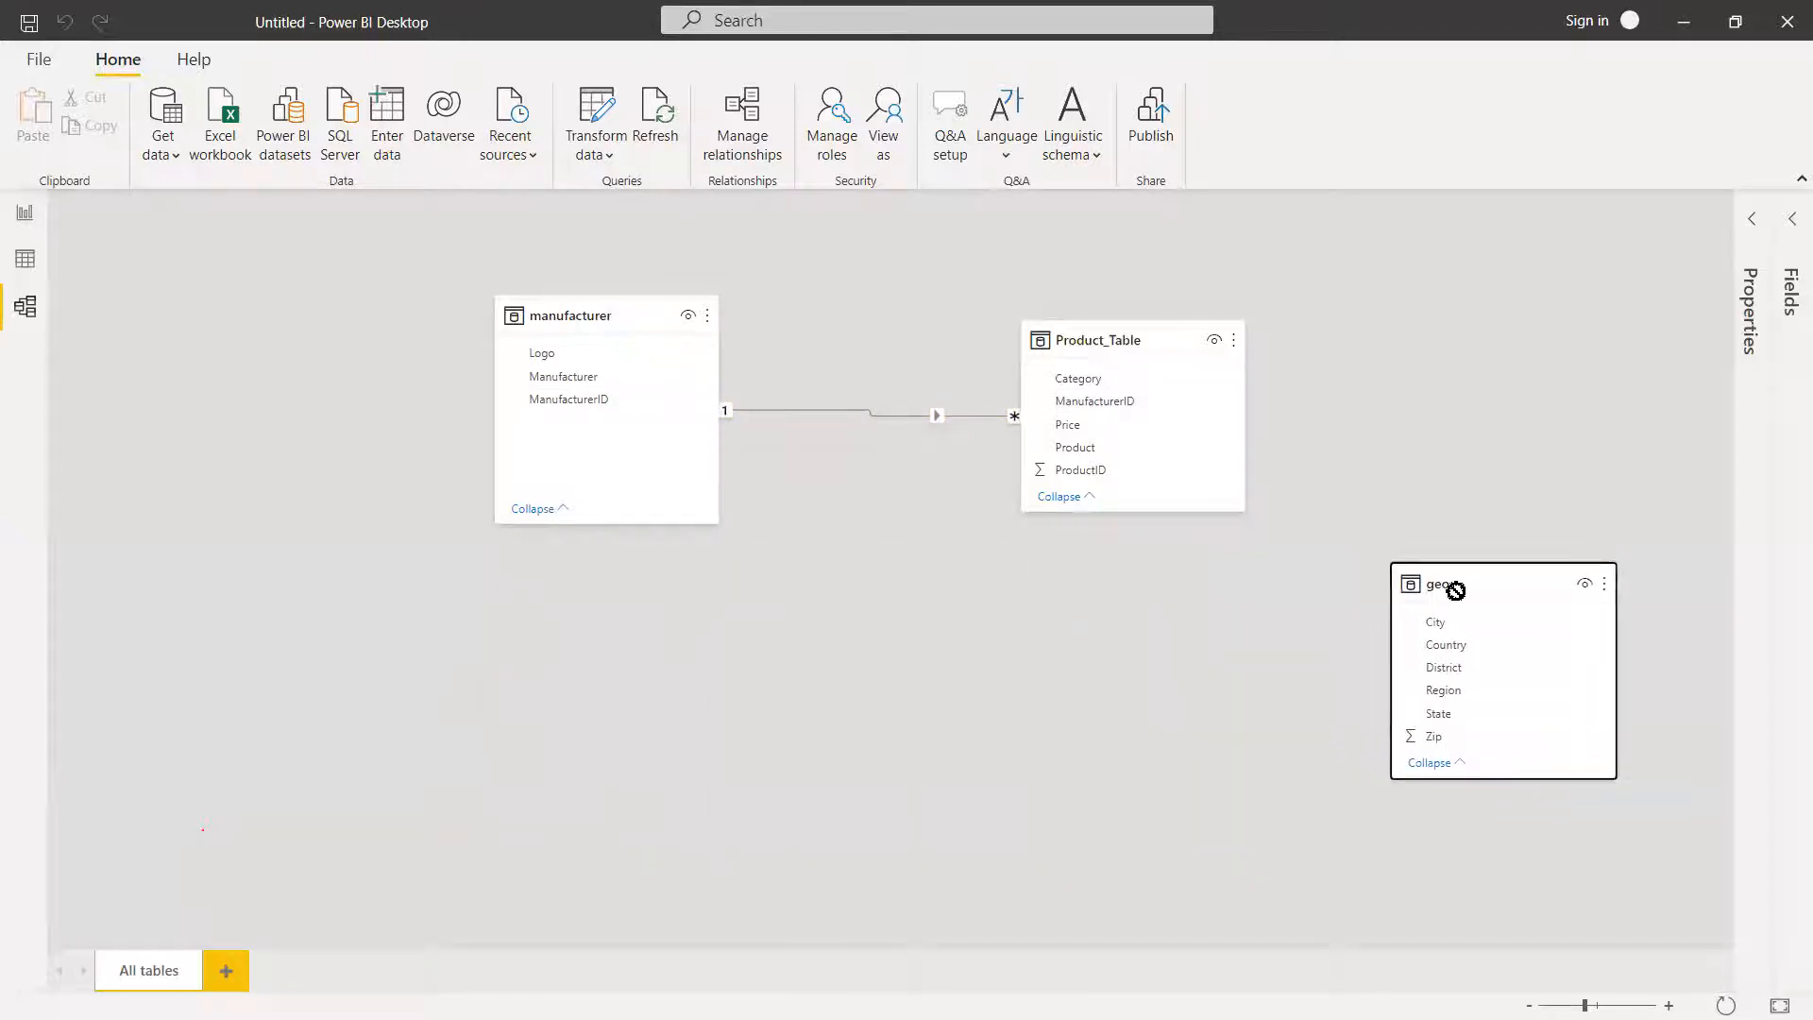
Delete the relationship between the manufacturer and Product_Table tables.
{"action": "left_click", "coordinate": [940, 418]}
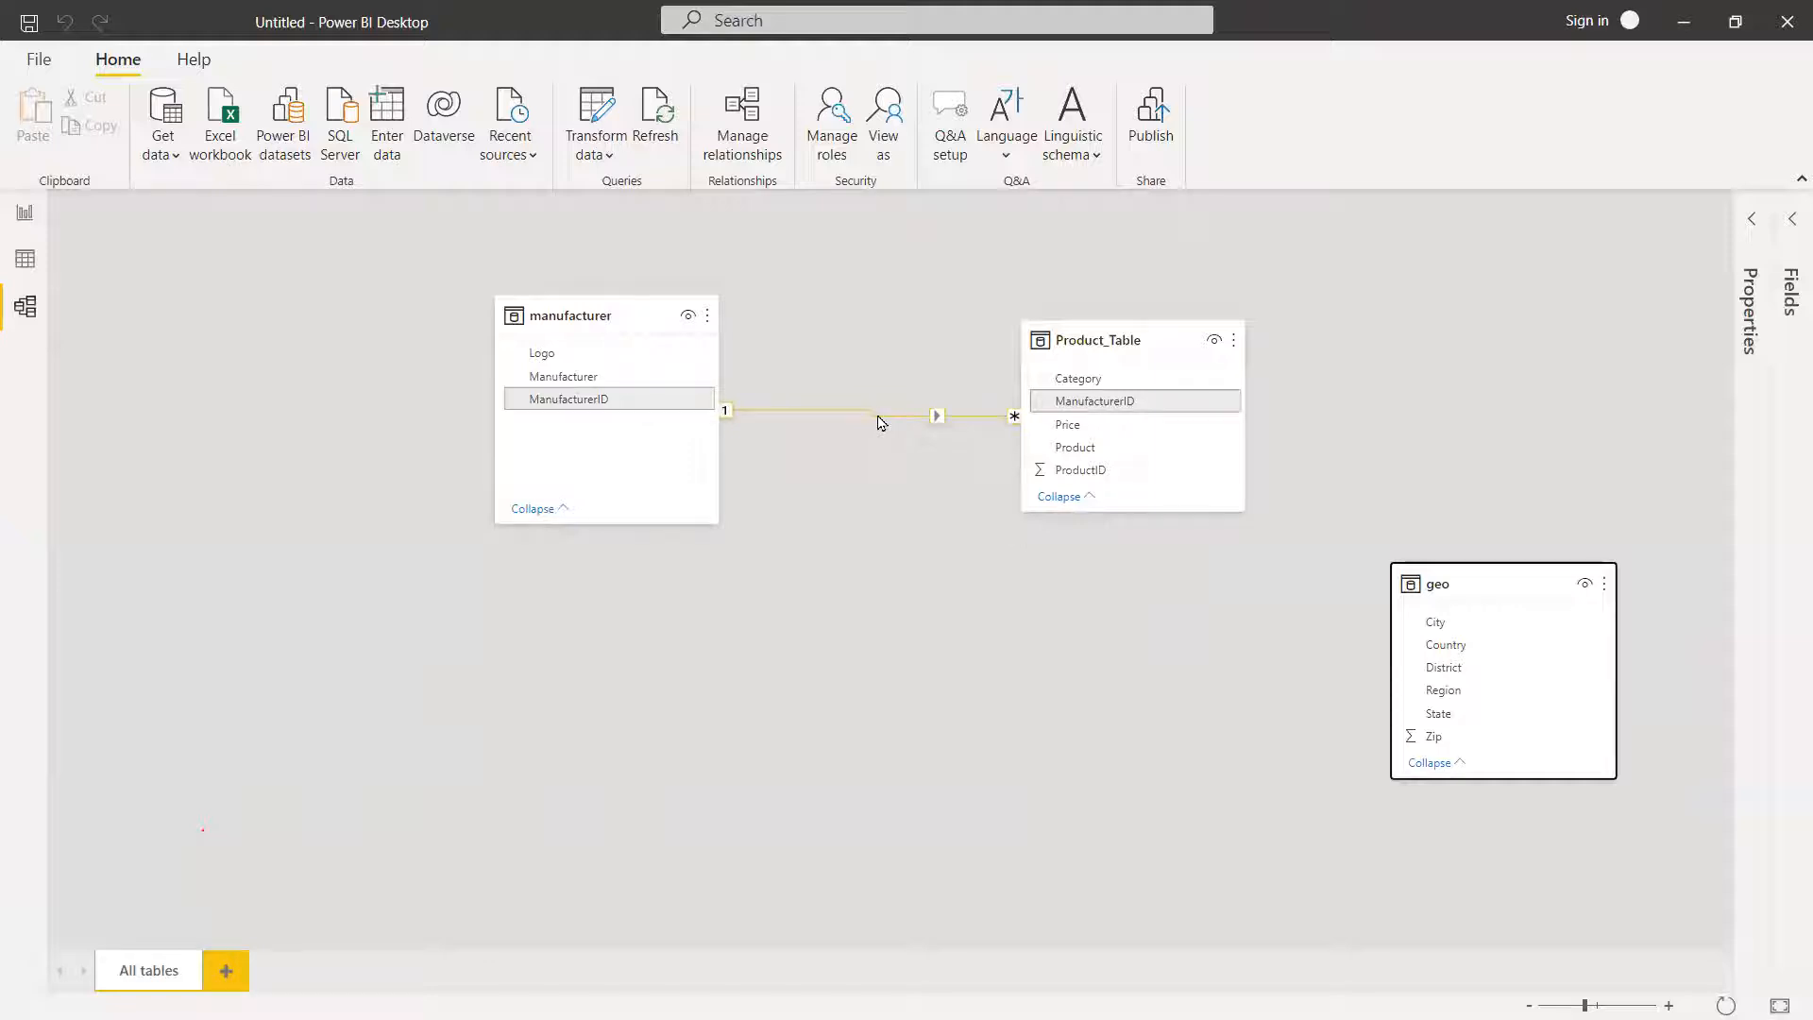
{"action": "right_click", "coordinate": [874, 414]}
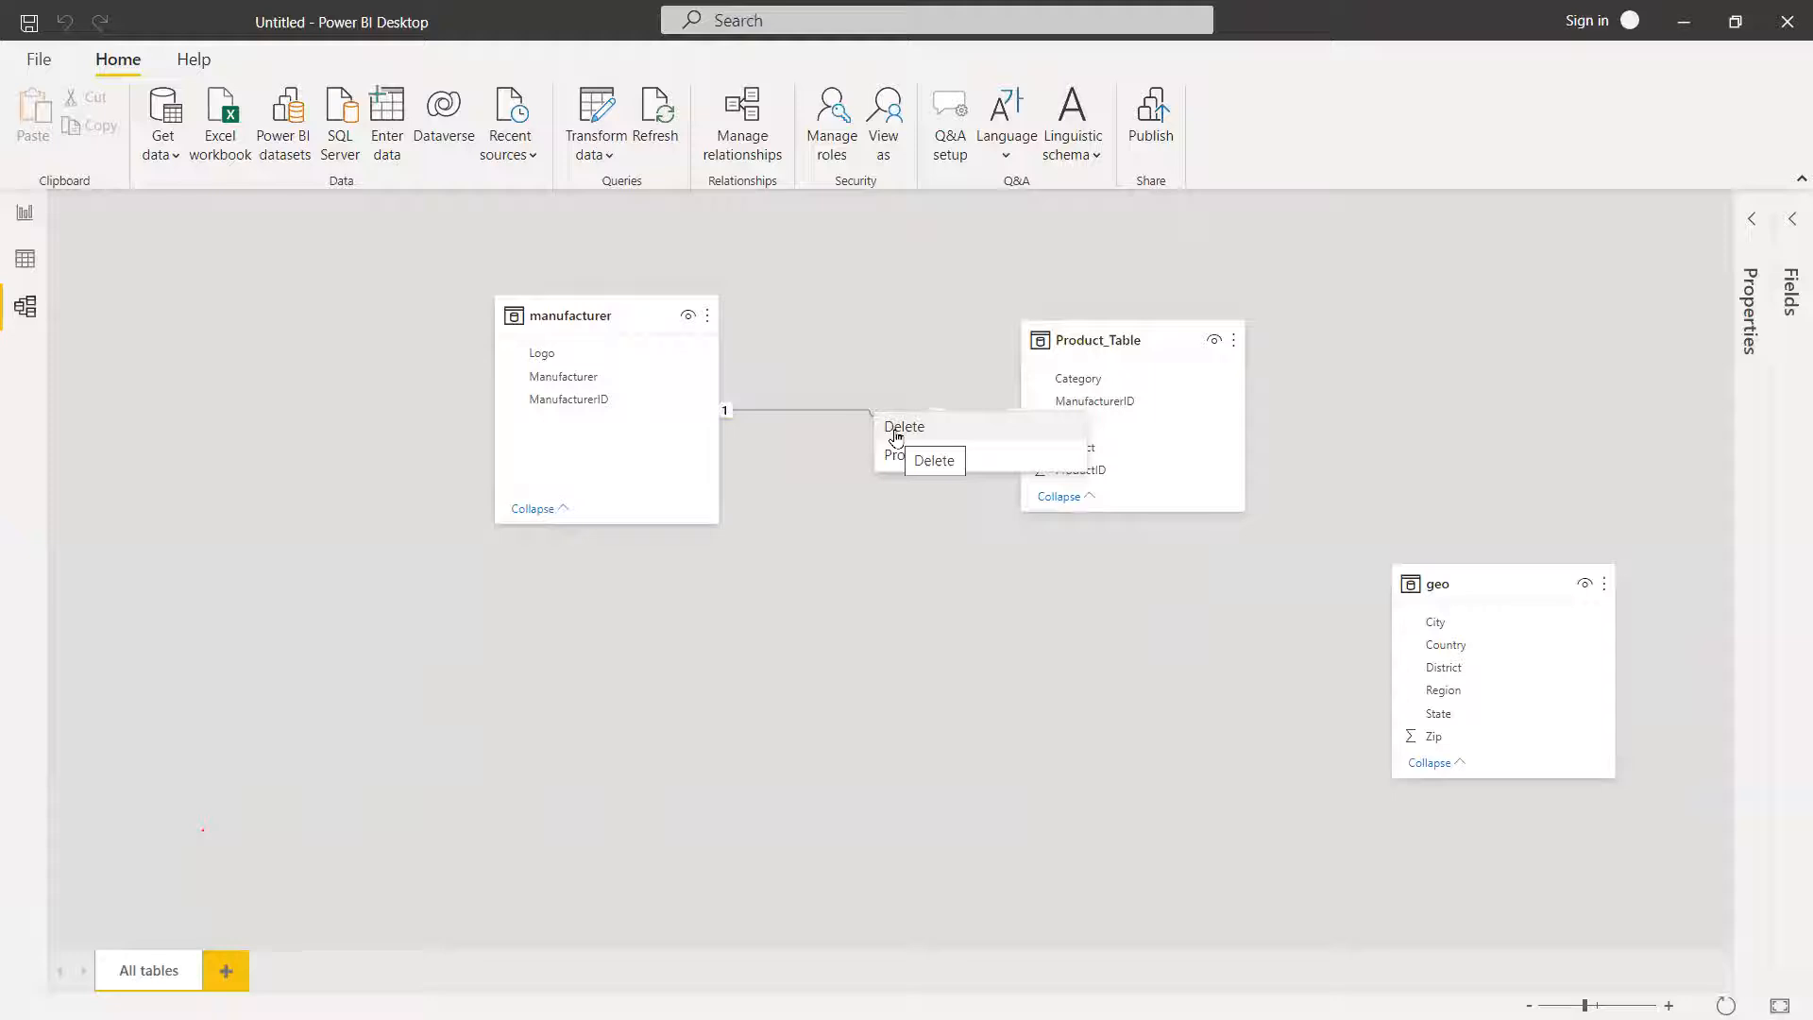
{"action": "left_click", "coordinate": [896, 431]}
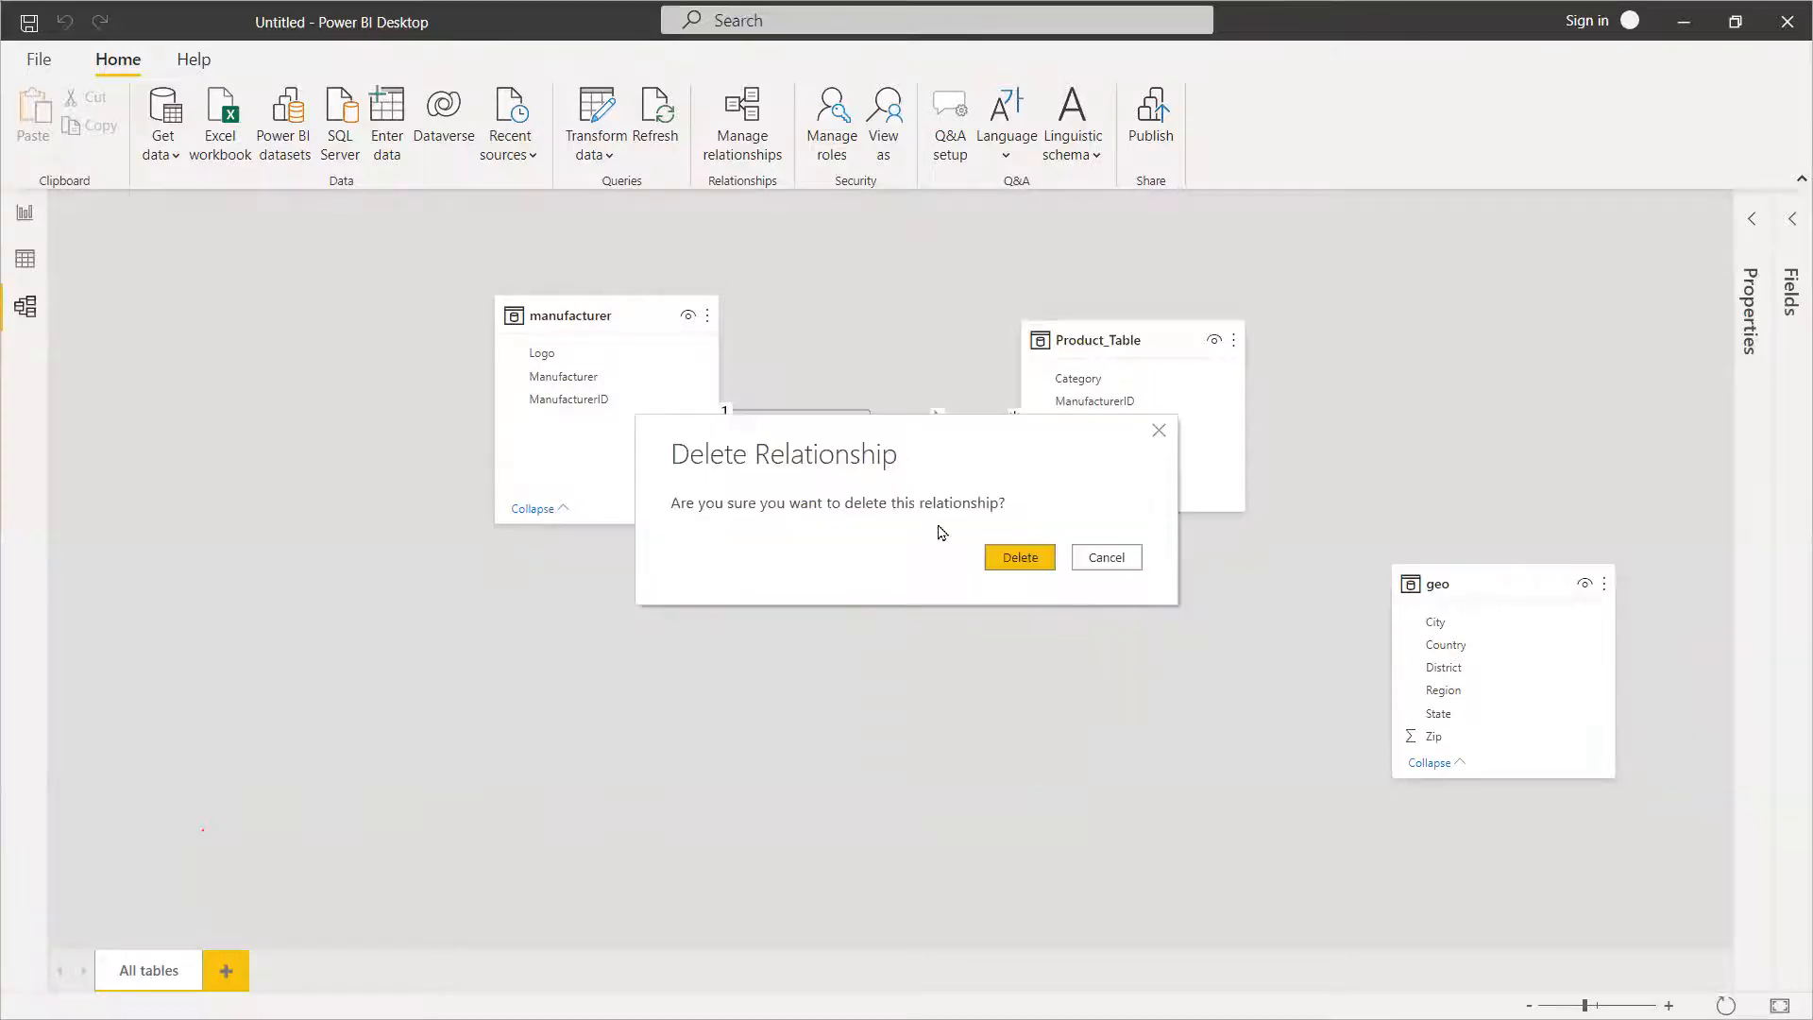
{"action": "left_click", "coordinate": [1003, 557]}
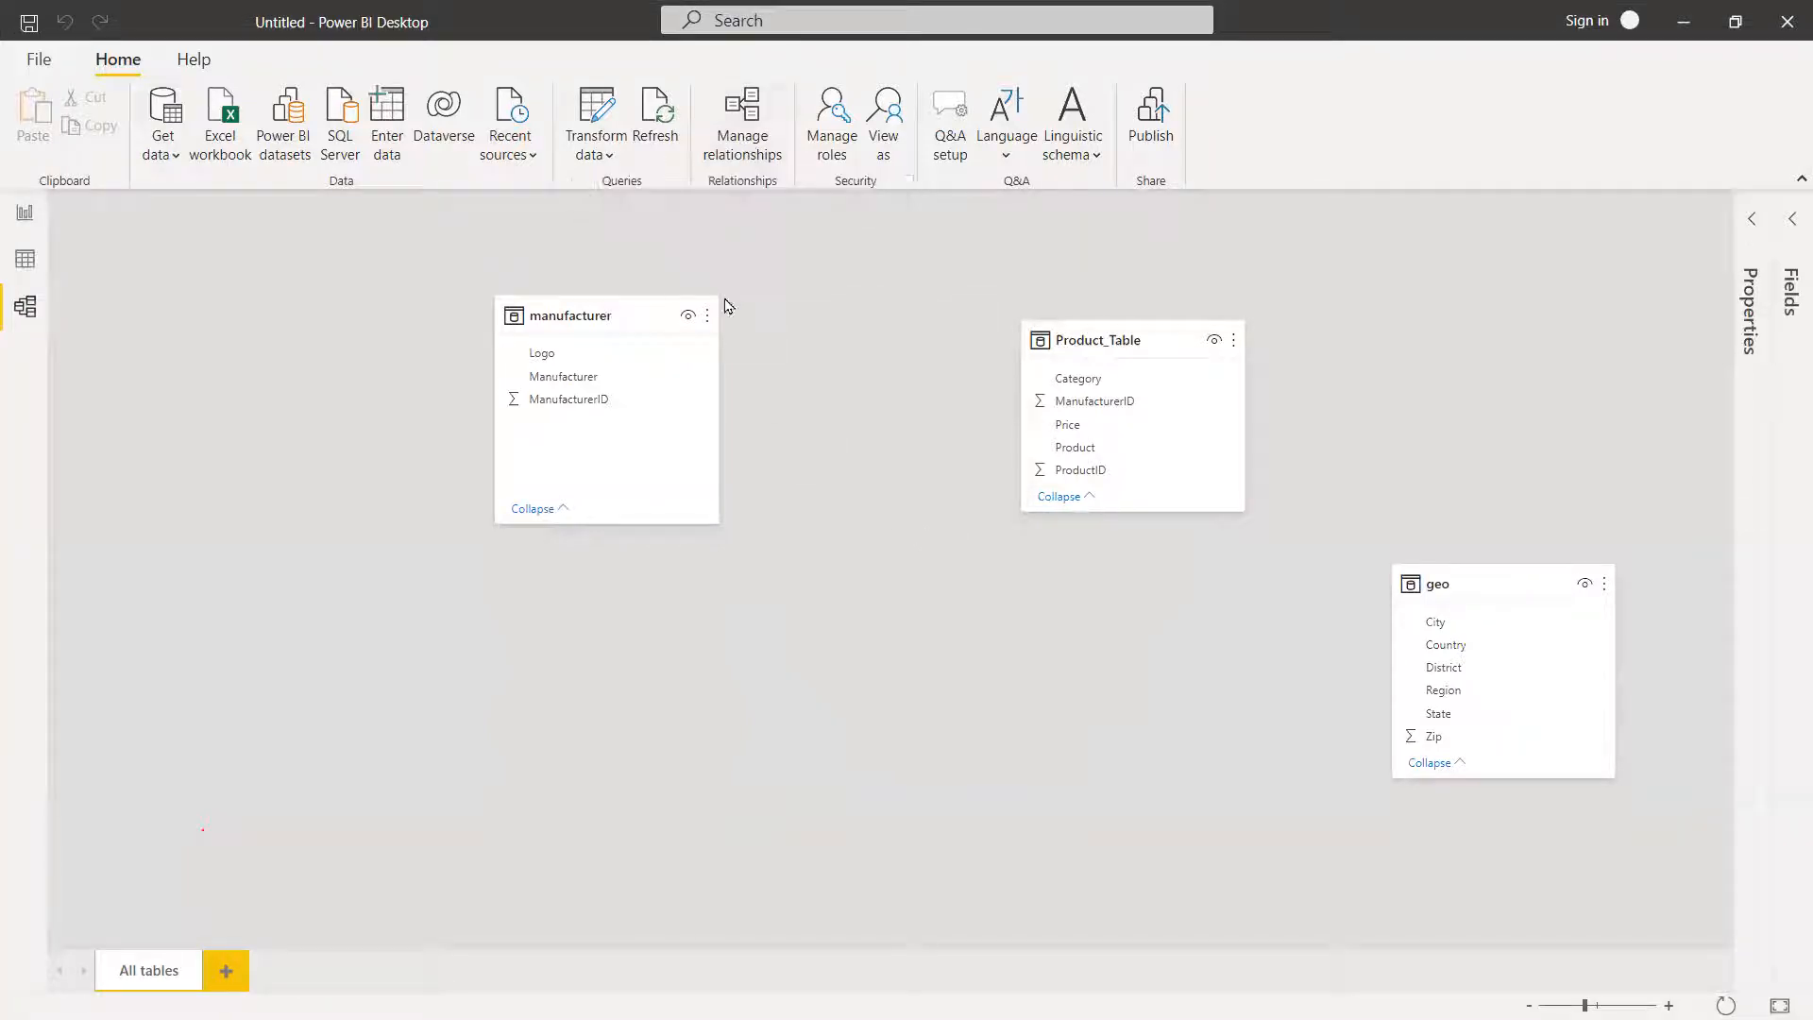
Begin creating a new relationship manually, with manufacturer as the first table and Product_Table as the second.
{"action": "left_click", "coordinate": [745, 147]}
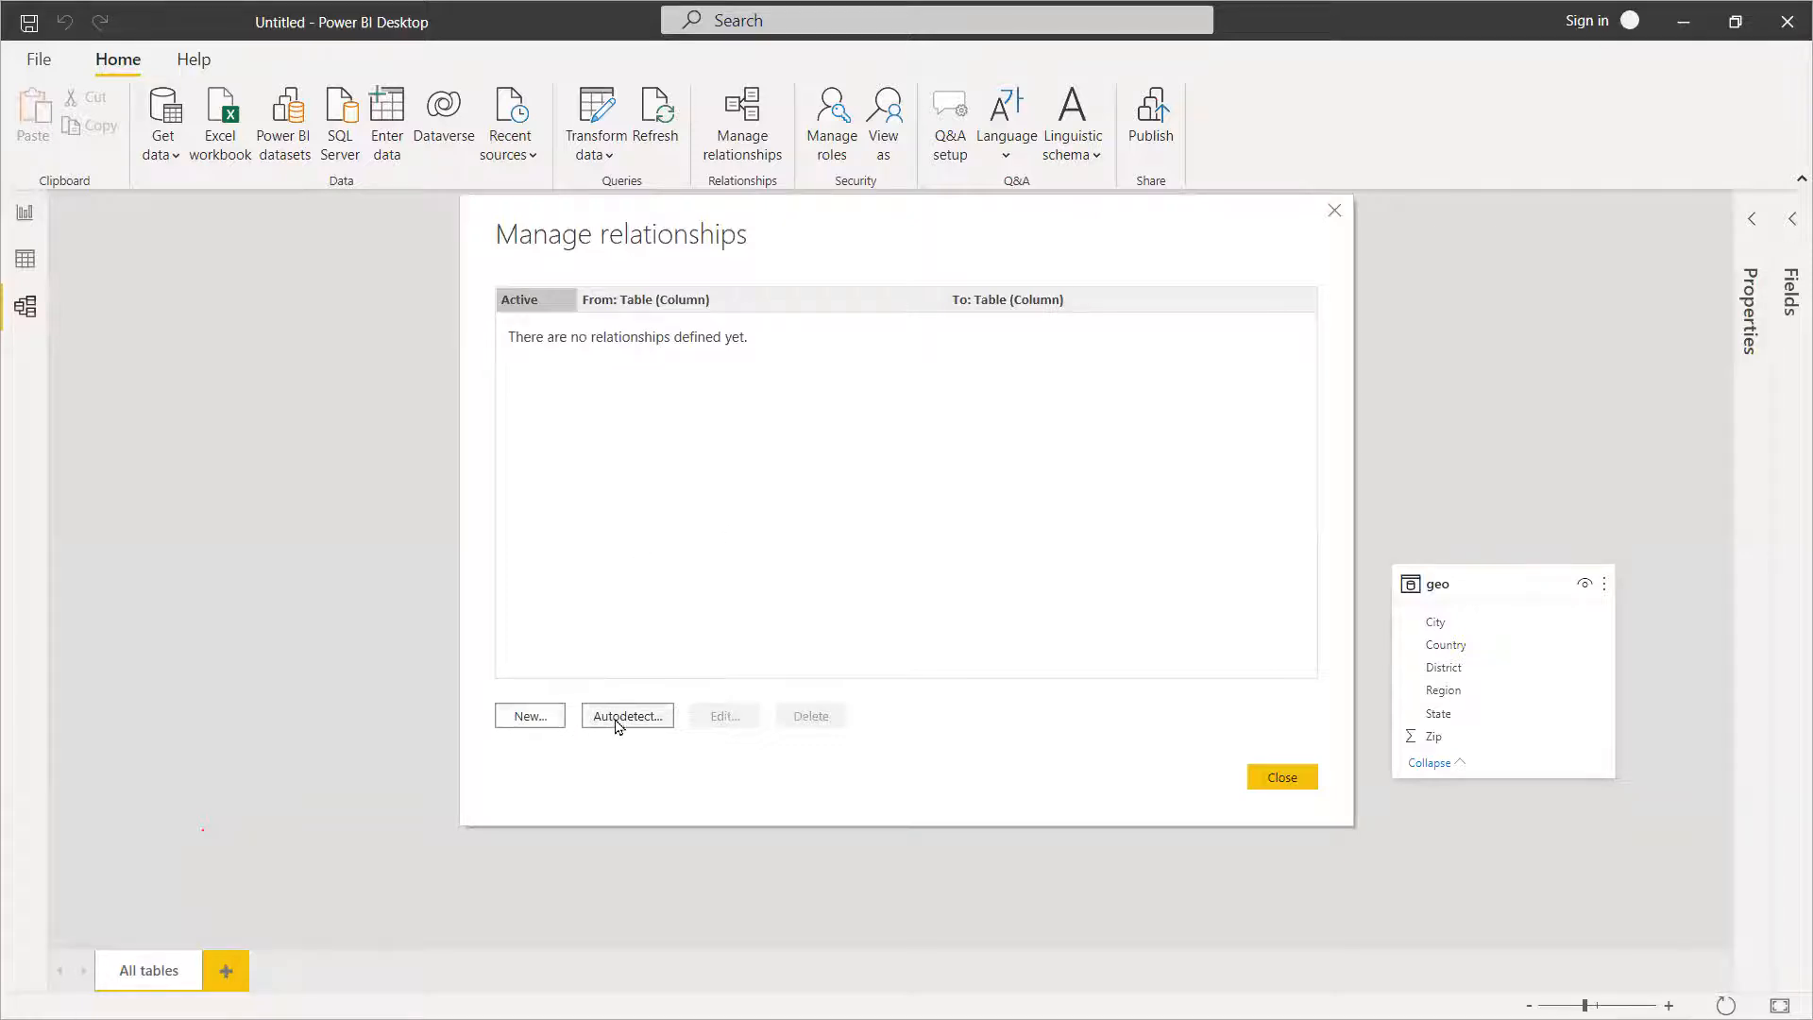
{"action": "left_click", "coordinate": [530, 716]}
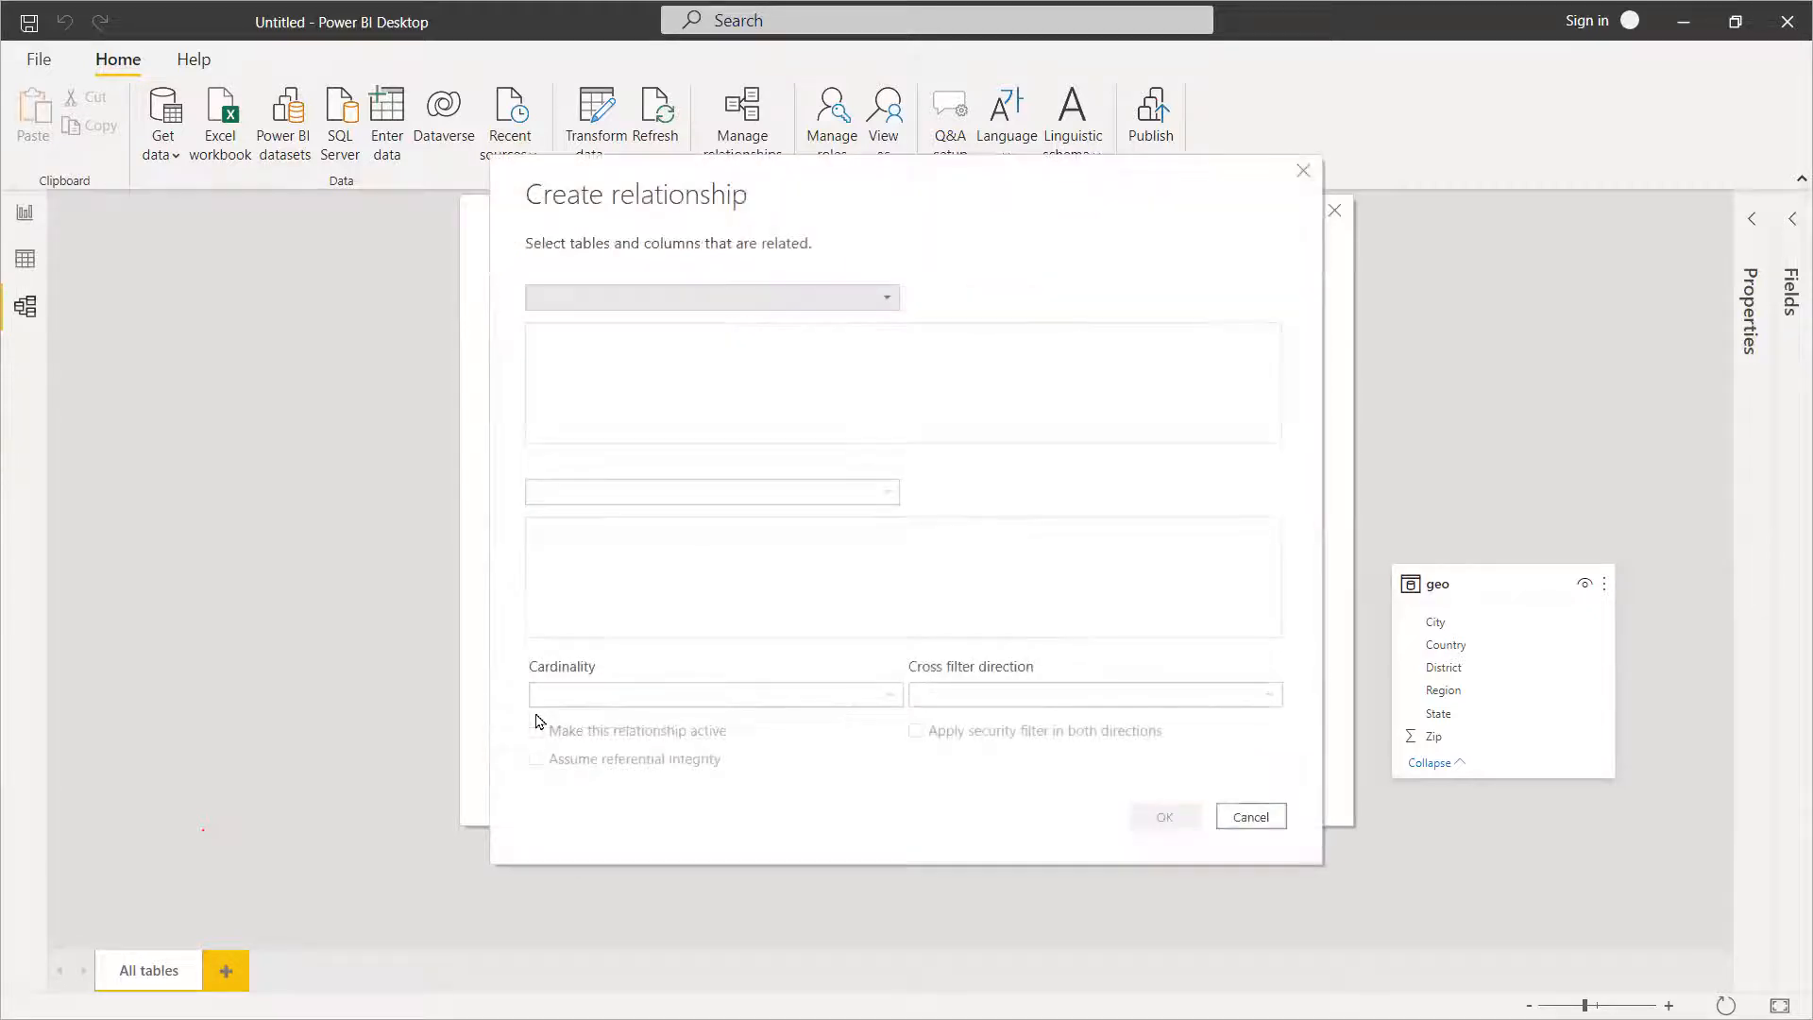
{"action": "left_click", "coordinate": [887, 299]}
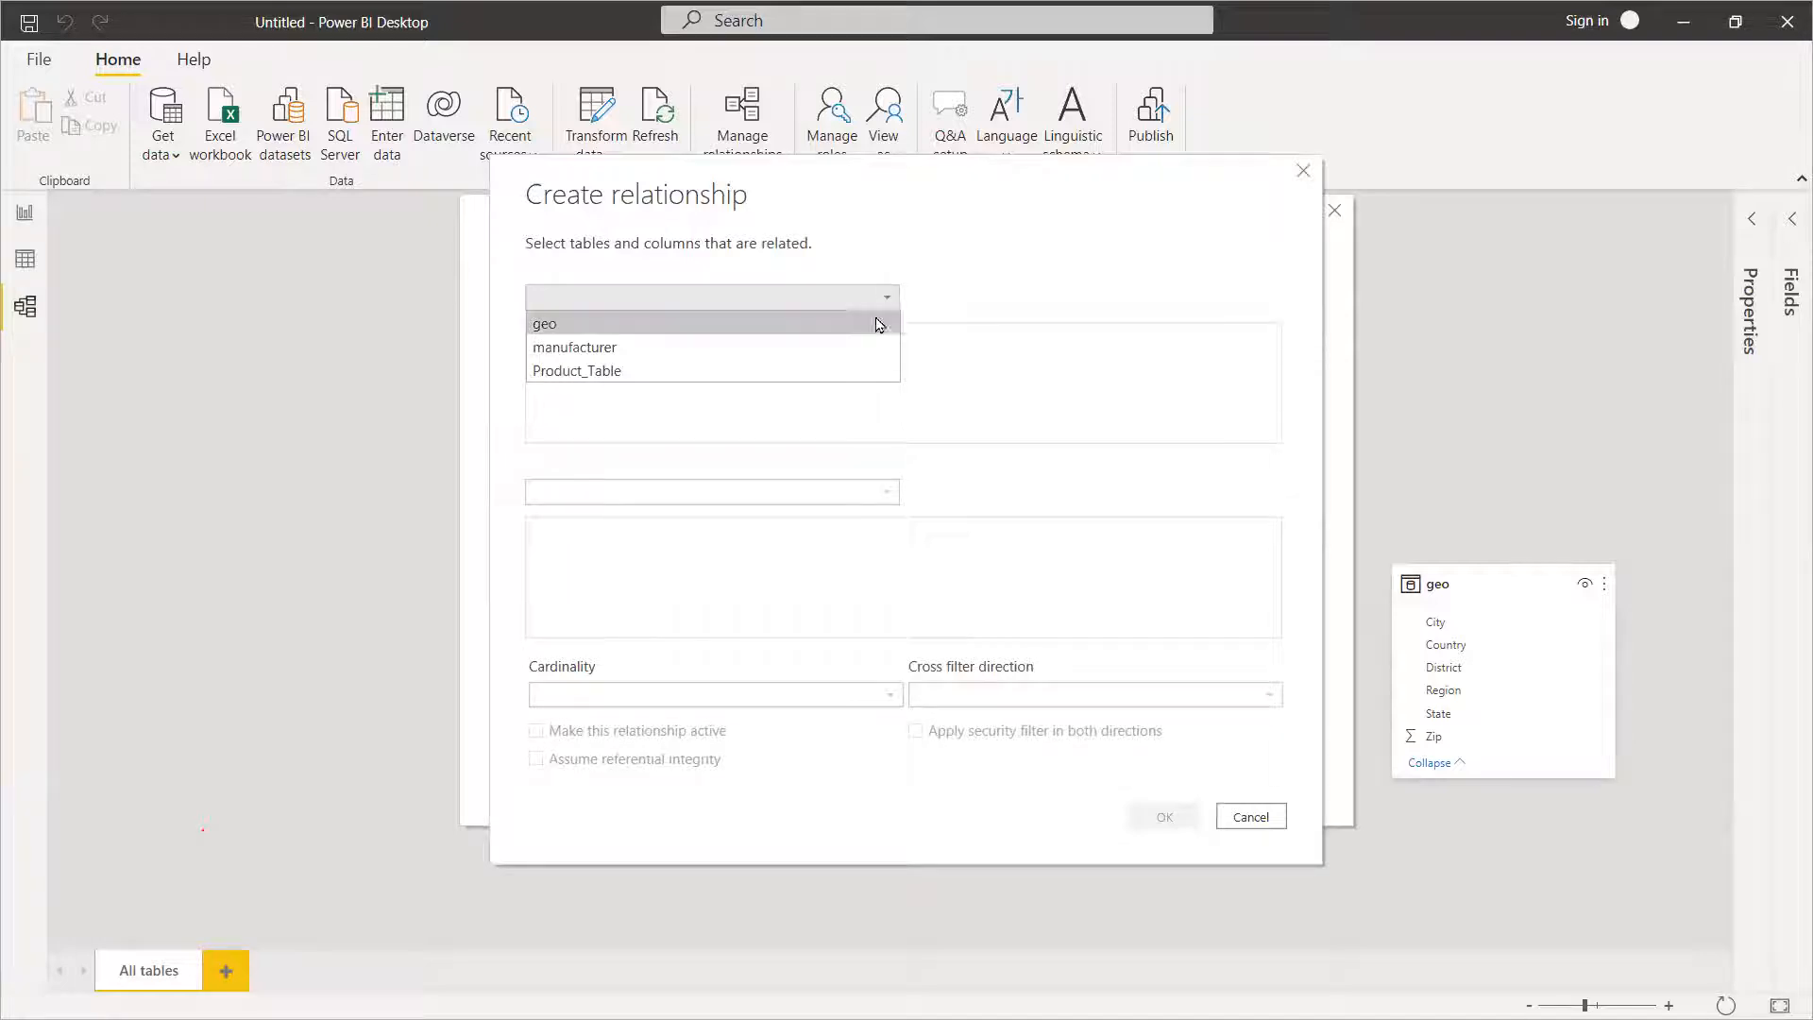
{"action": "left_click", "coordinate": [878, 348]}
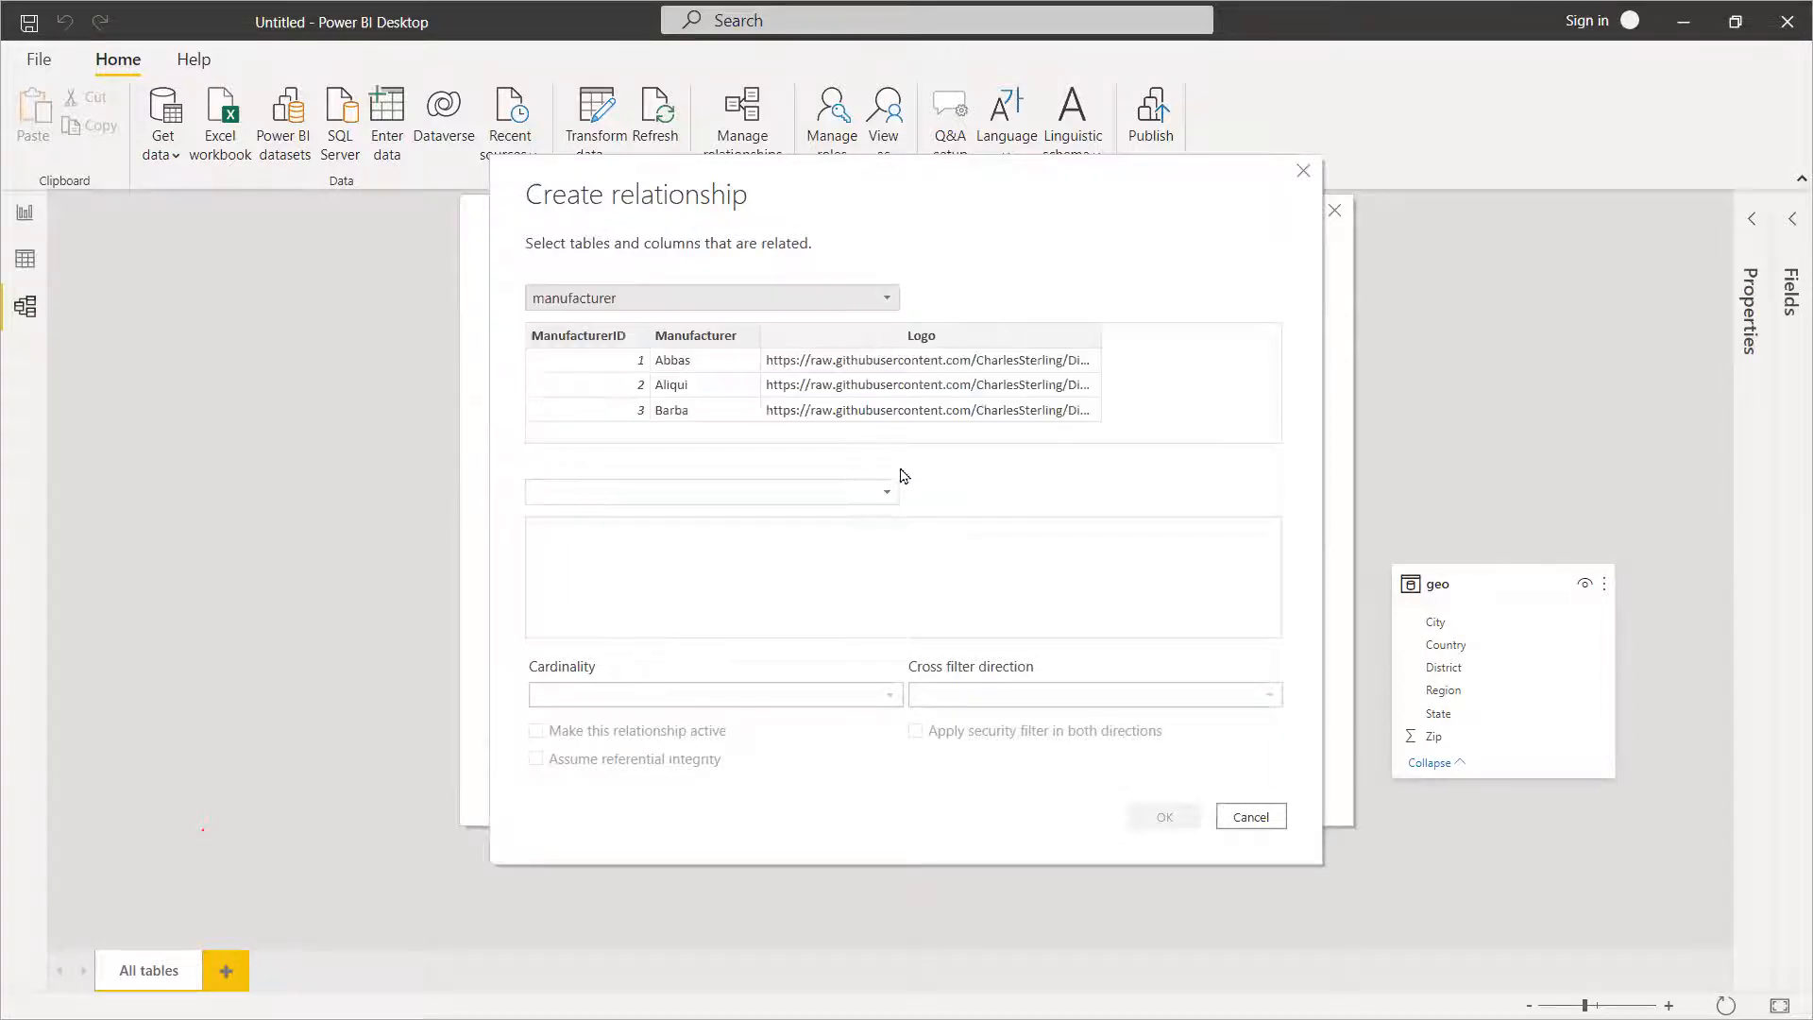
{"action": "left_click", "coordinate": [888, 508]}
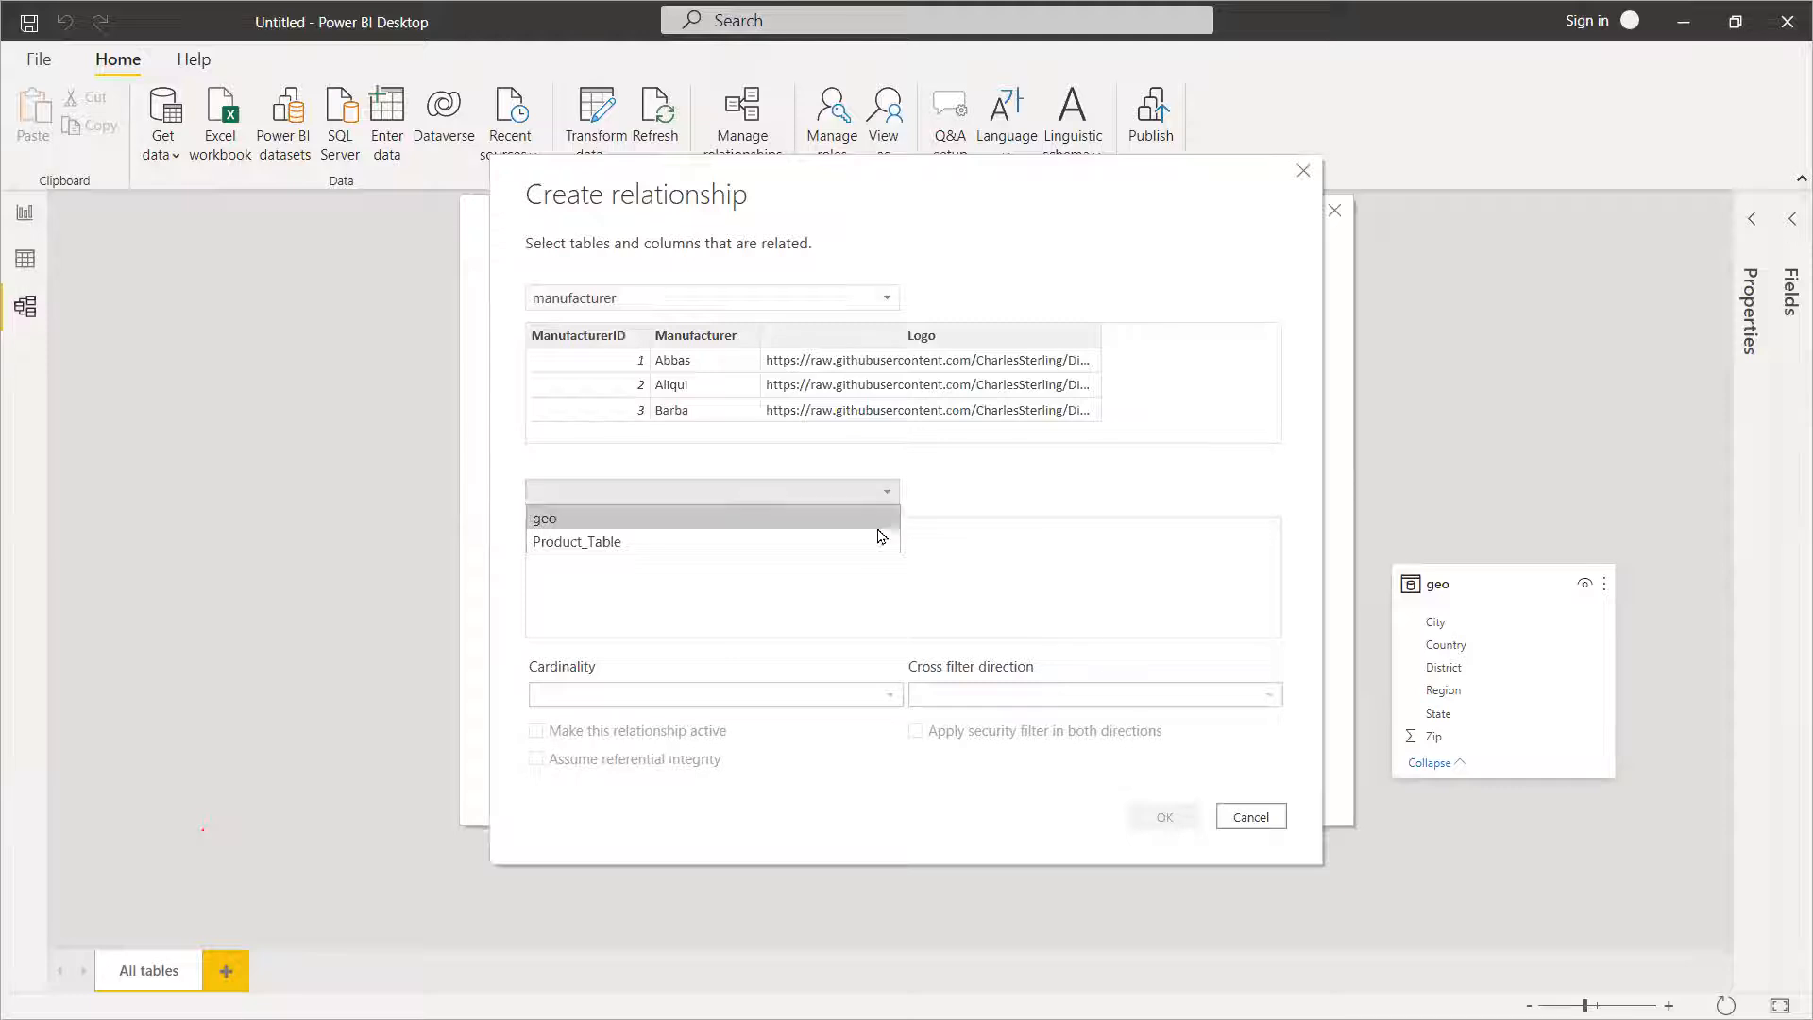
{"action": "left_click", "coordinate": [874, 541]}
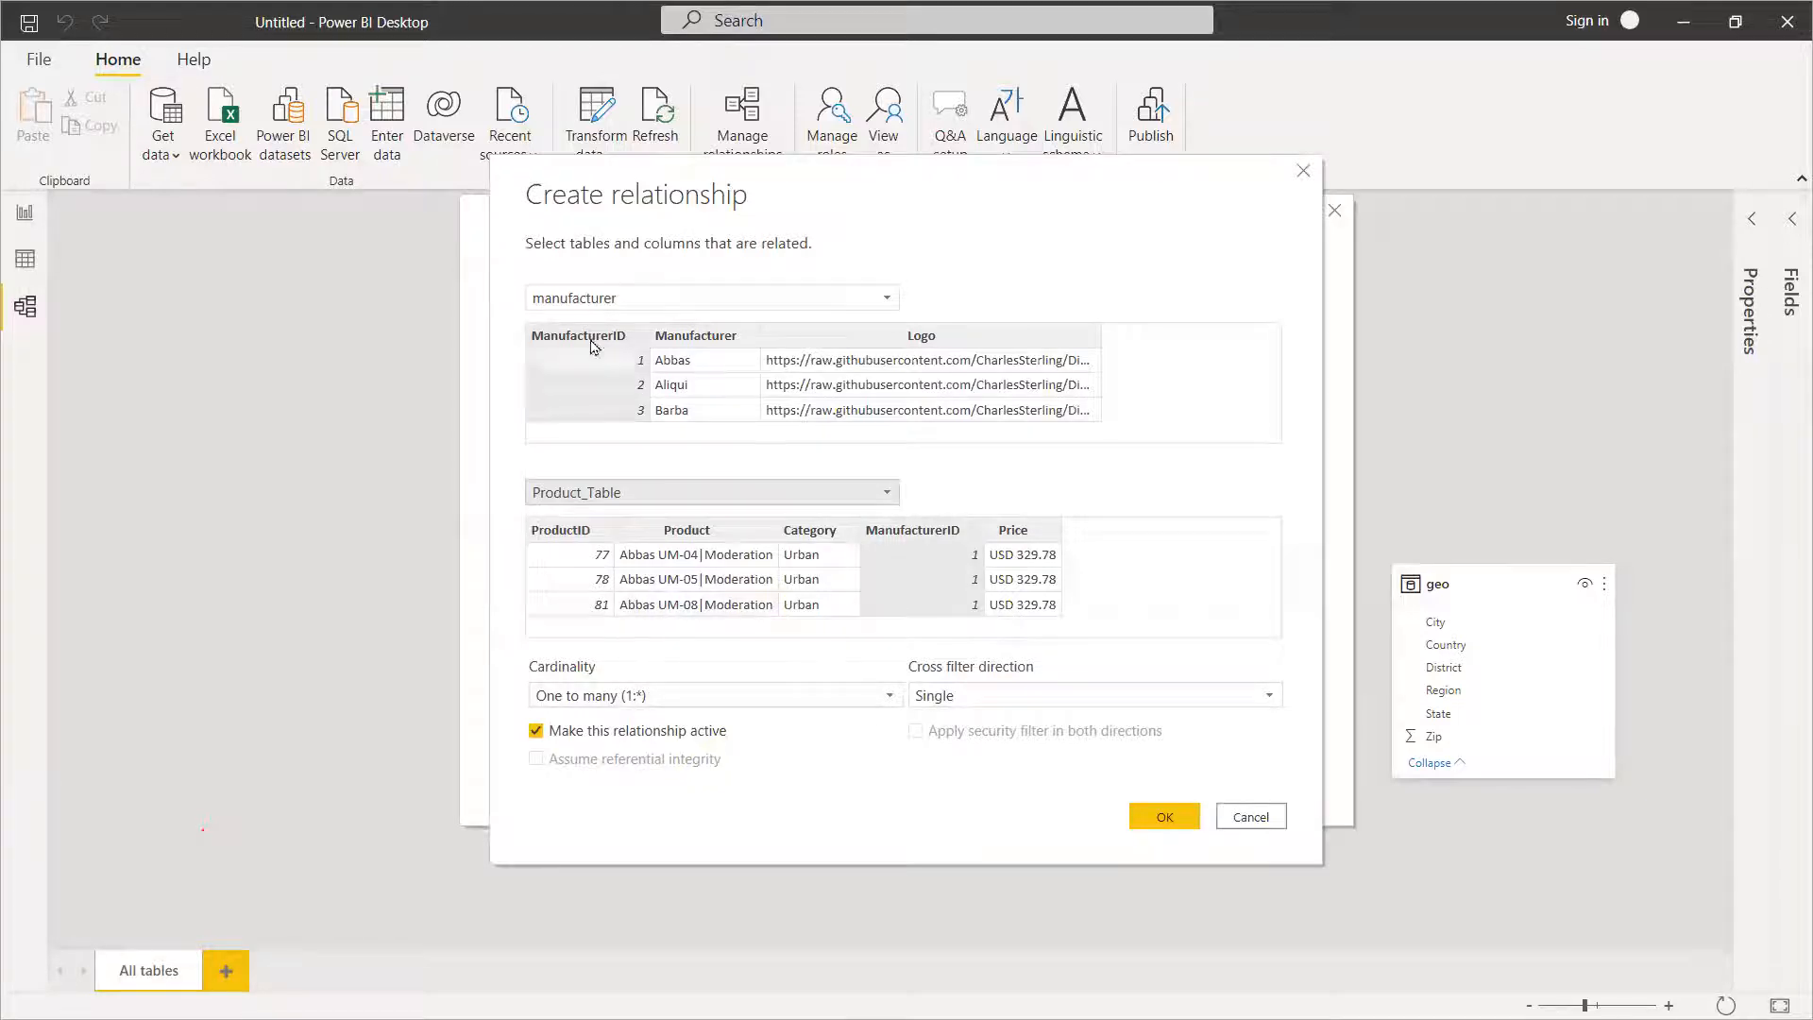
Match the ManufacturerID columns of both tables and set the cardinality to One to many (1:*).
{"action": "left_click", "coordinate": [720, 337]}
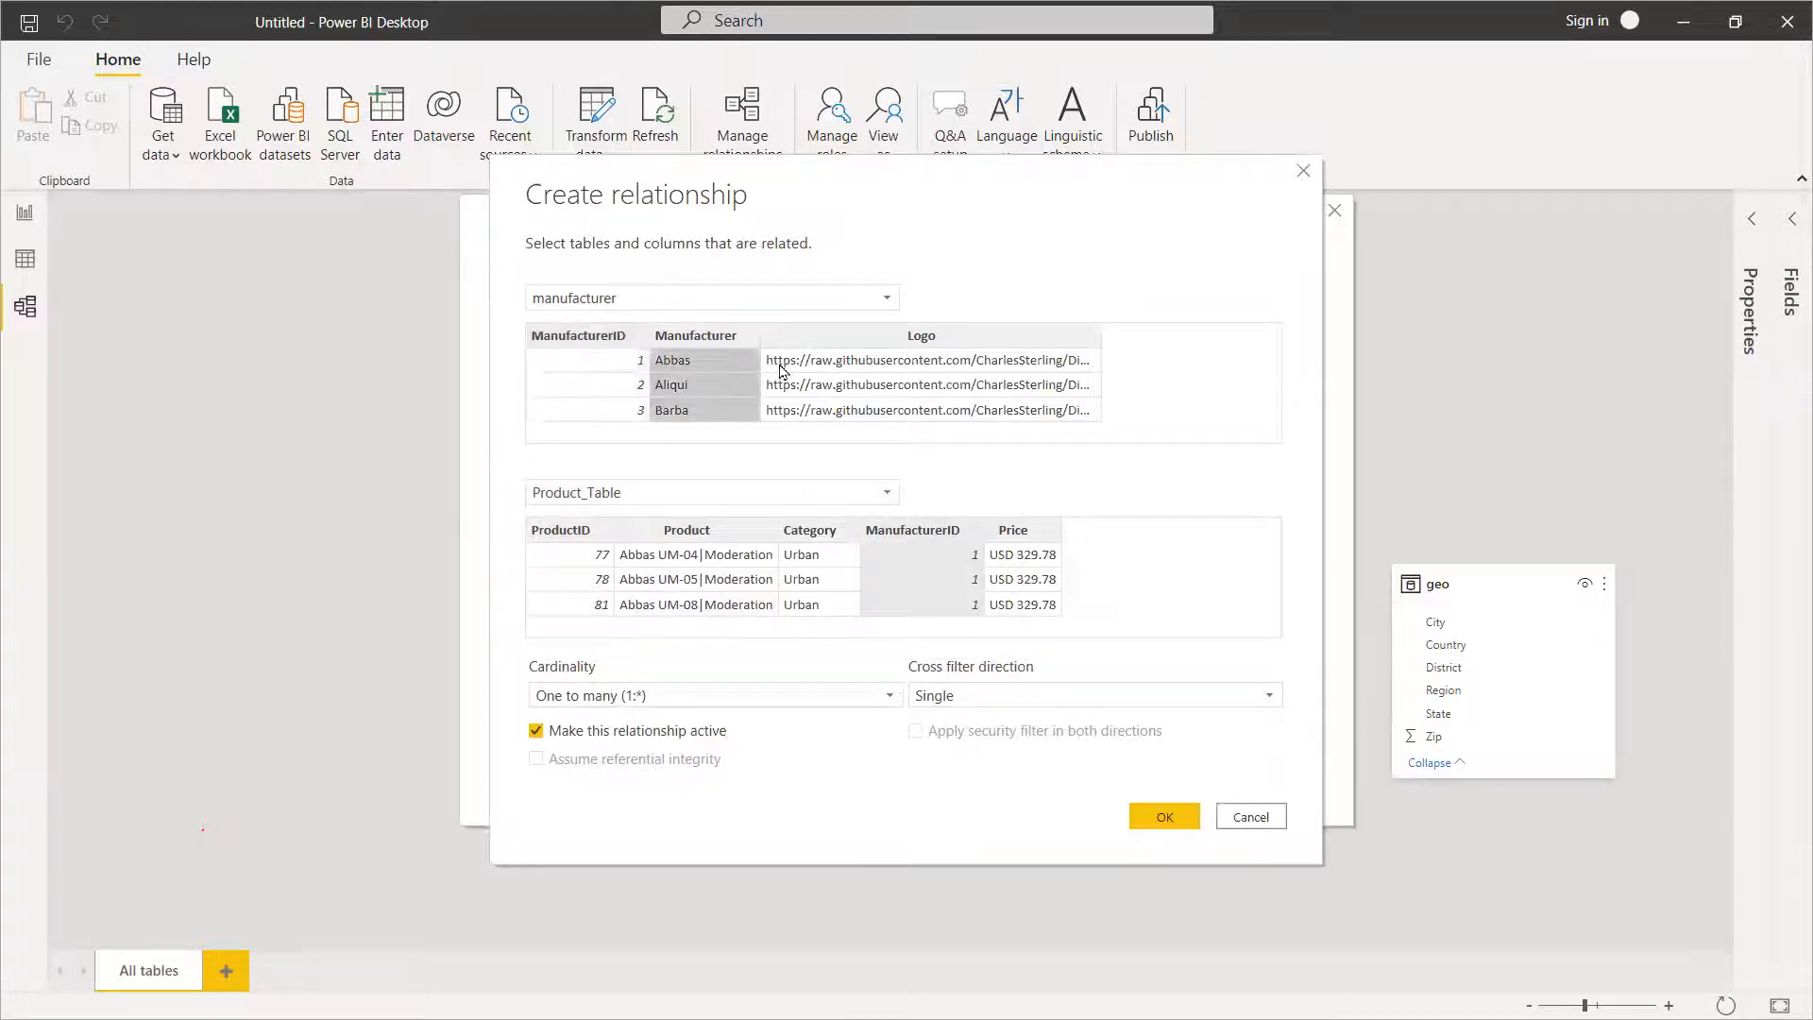
{"action": "left_click", "coordinate": [666, 535]}
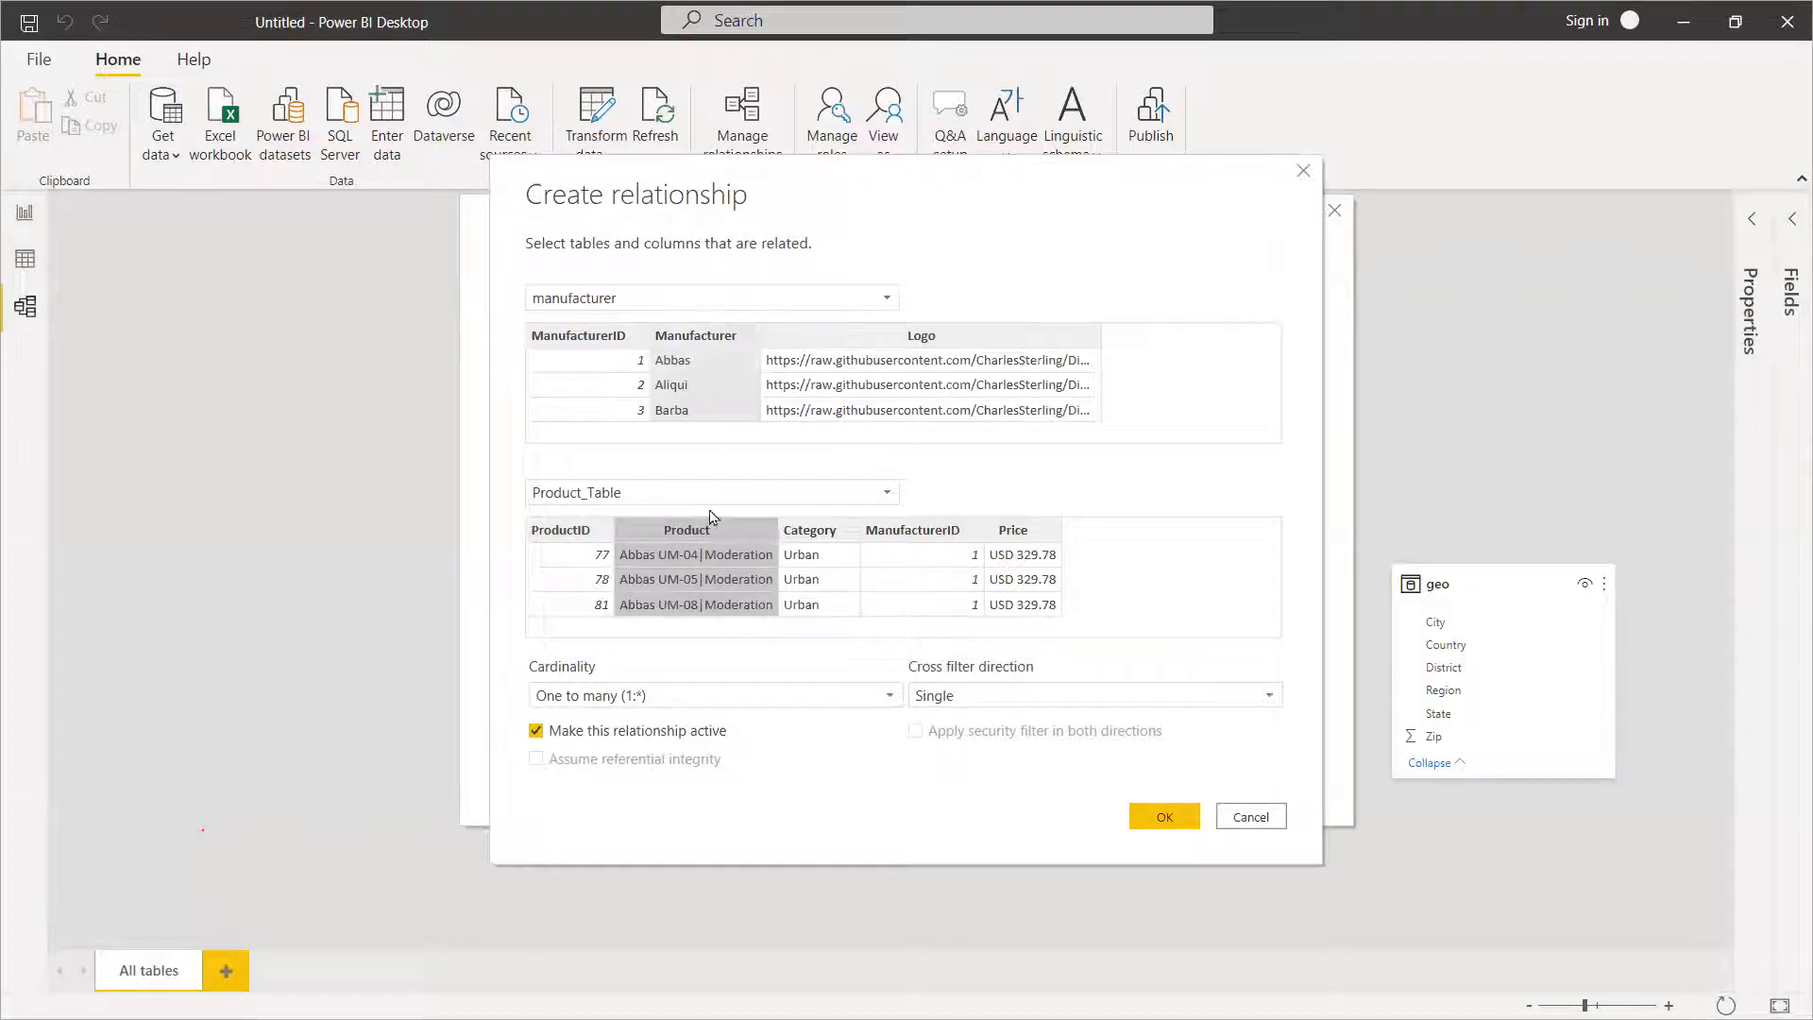
{"action": "left_click", "coordinate": [595, 339]}
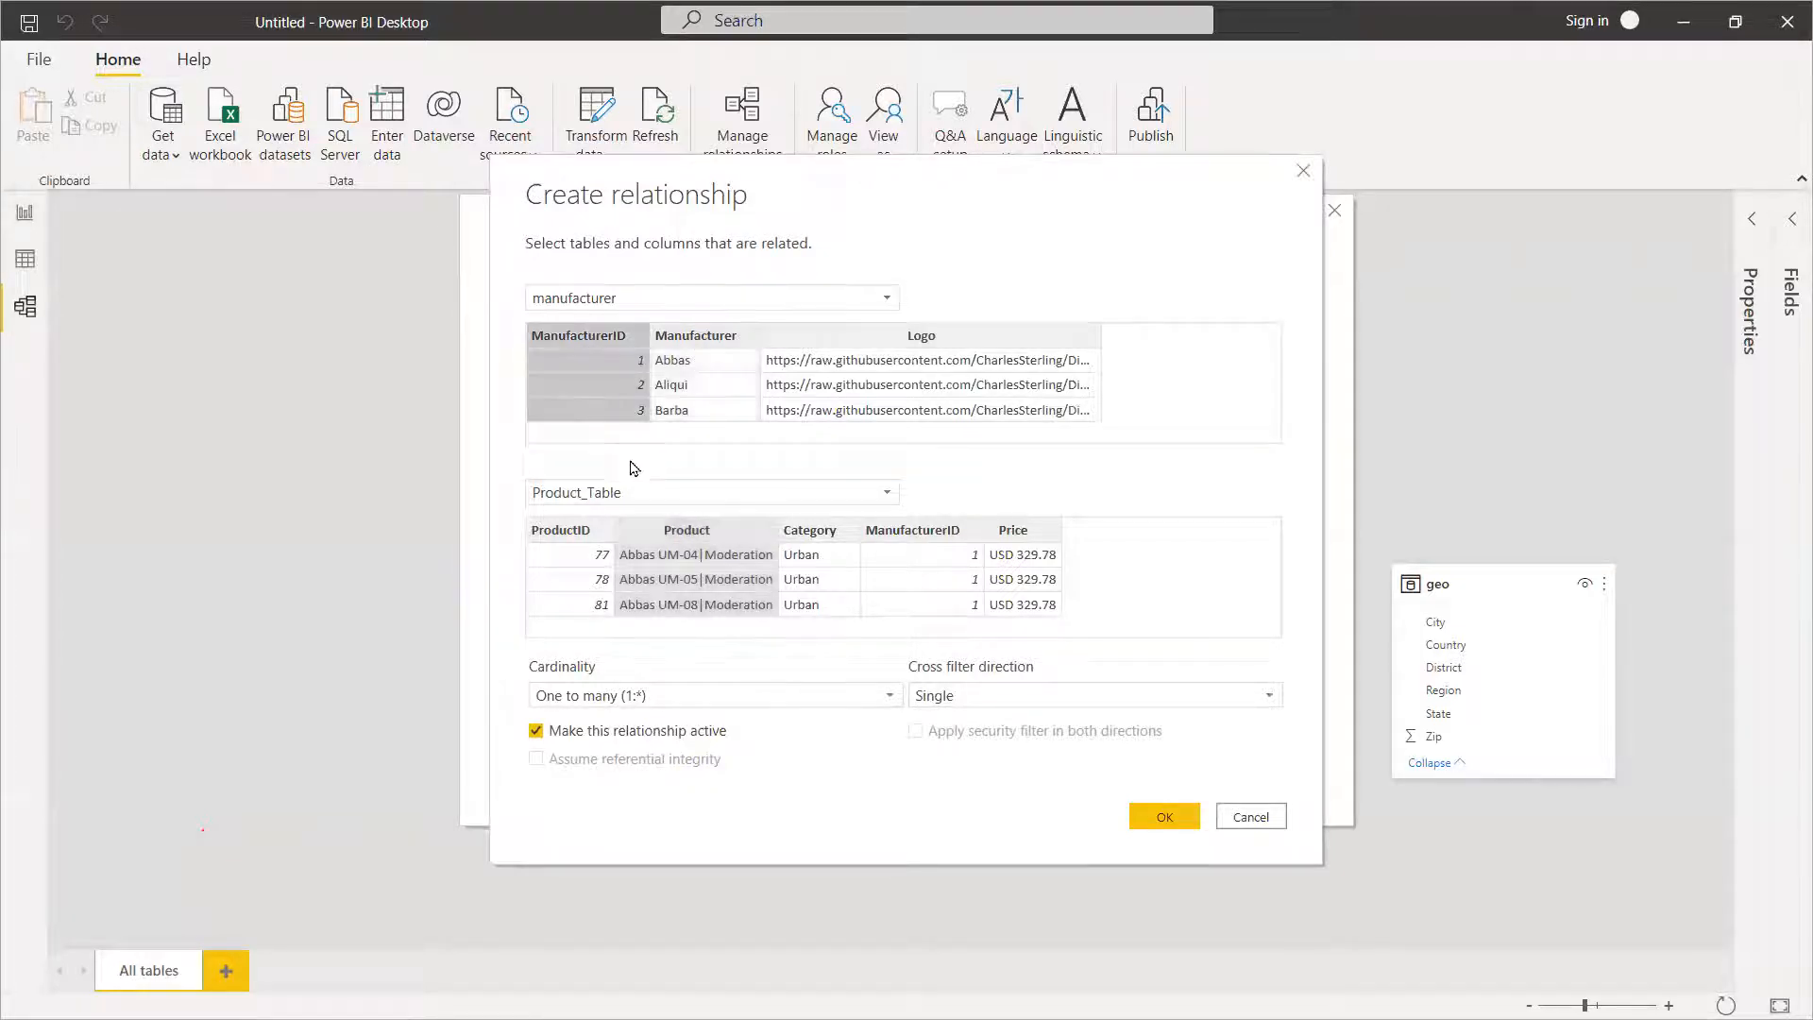
{"action": "left_click", "coordinate": [905, 532]}
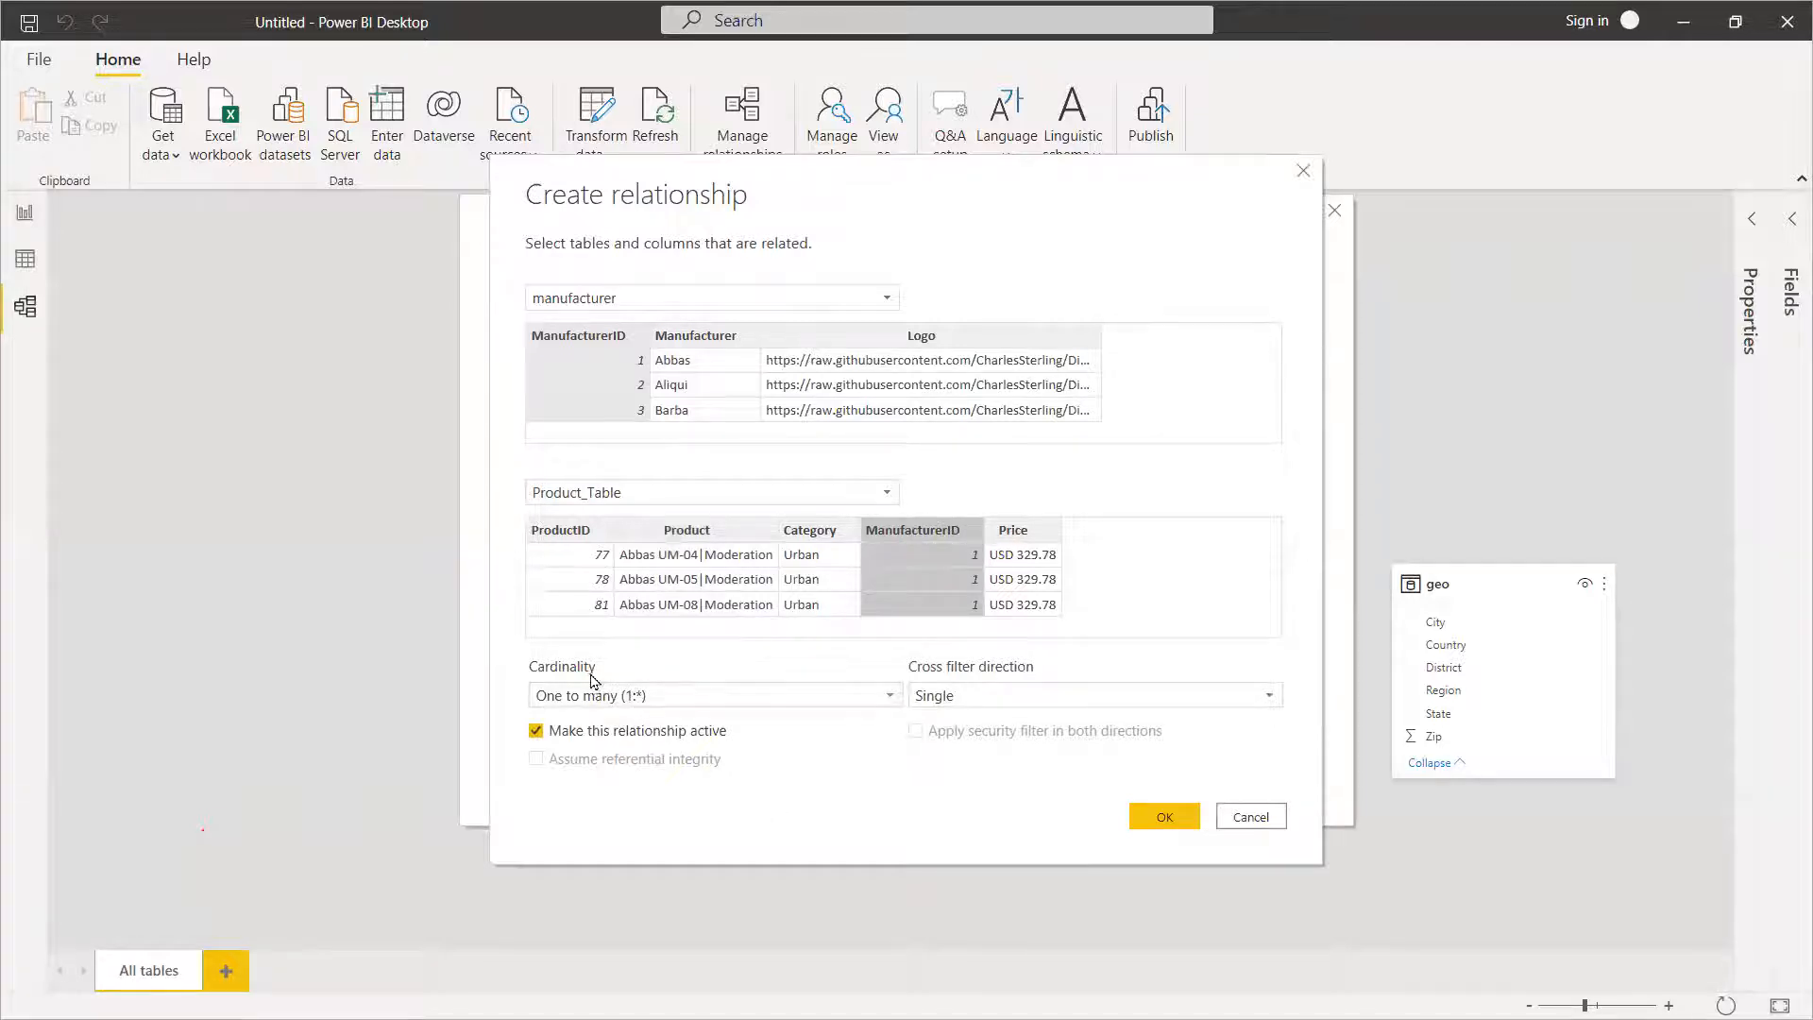
{"action": "left_click", "coordinate": [653, 696]}
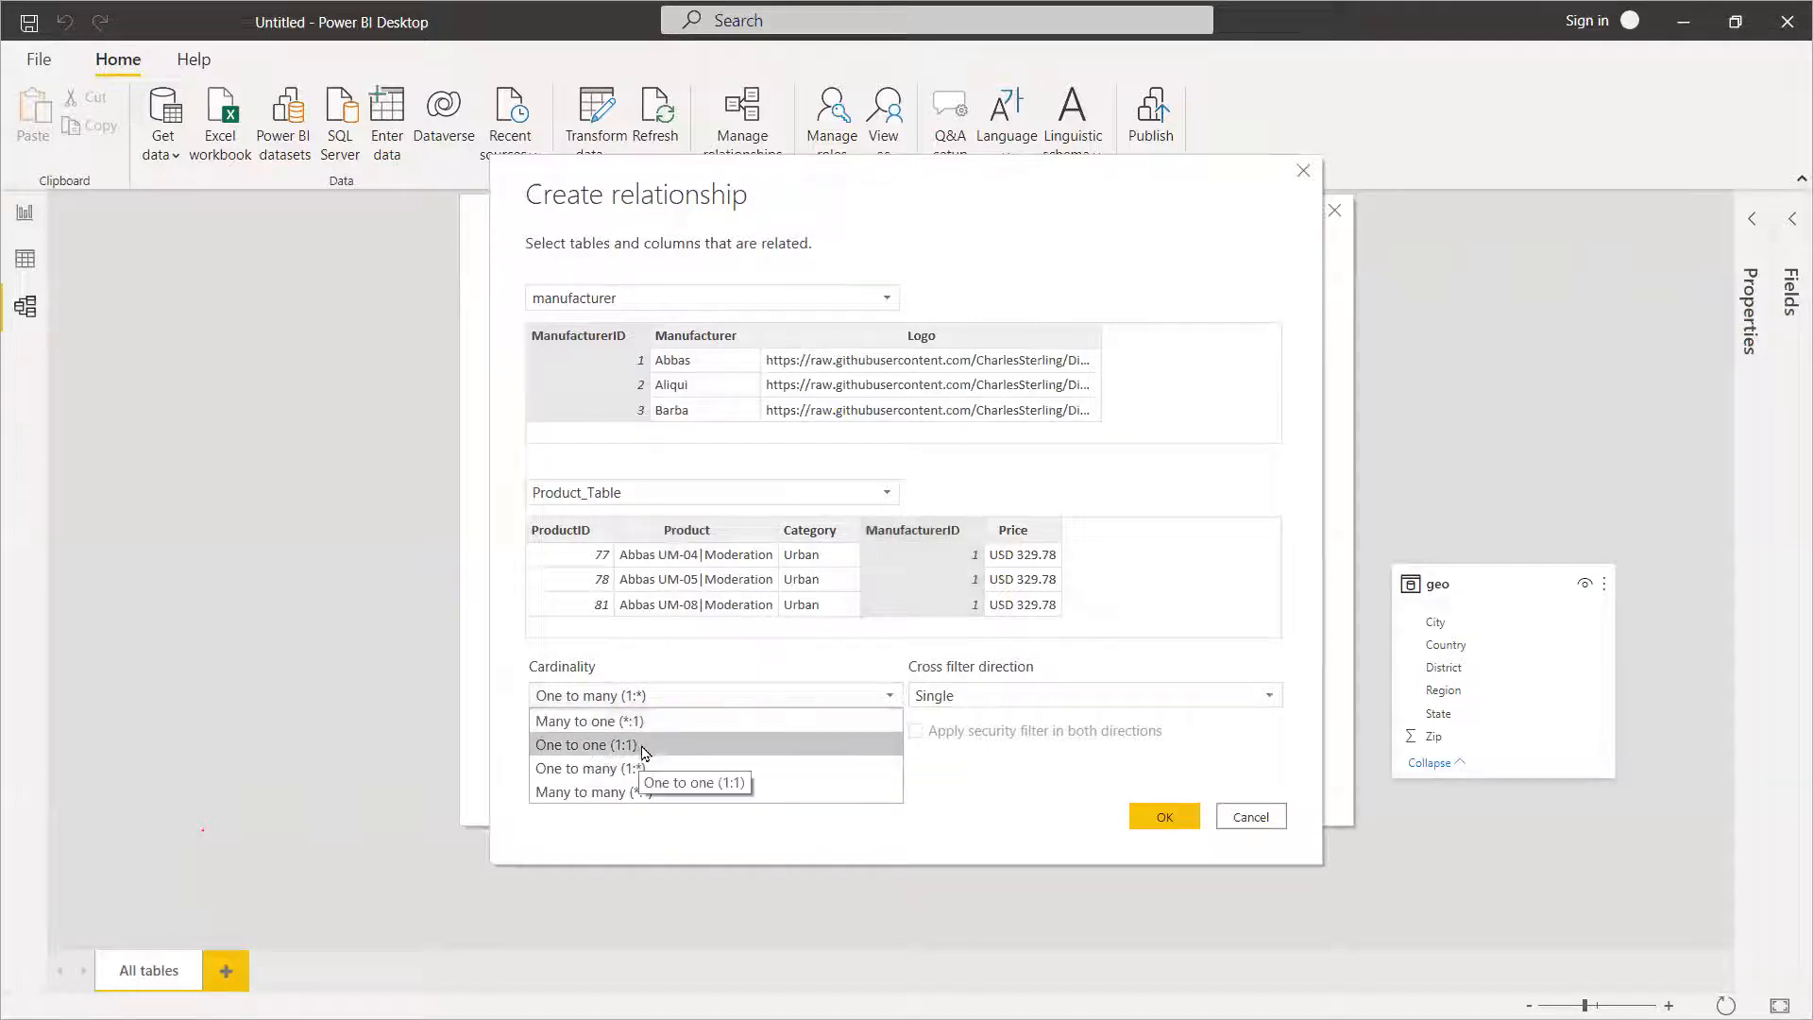
{"action": "left_click", "coordinate": [761, 767]}
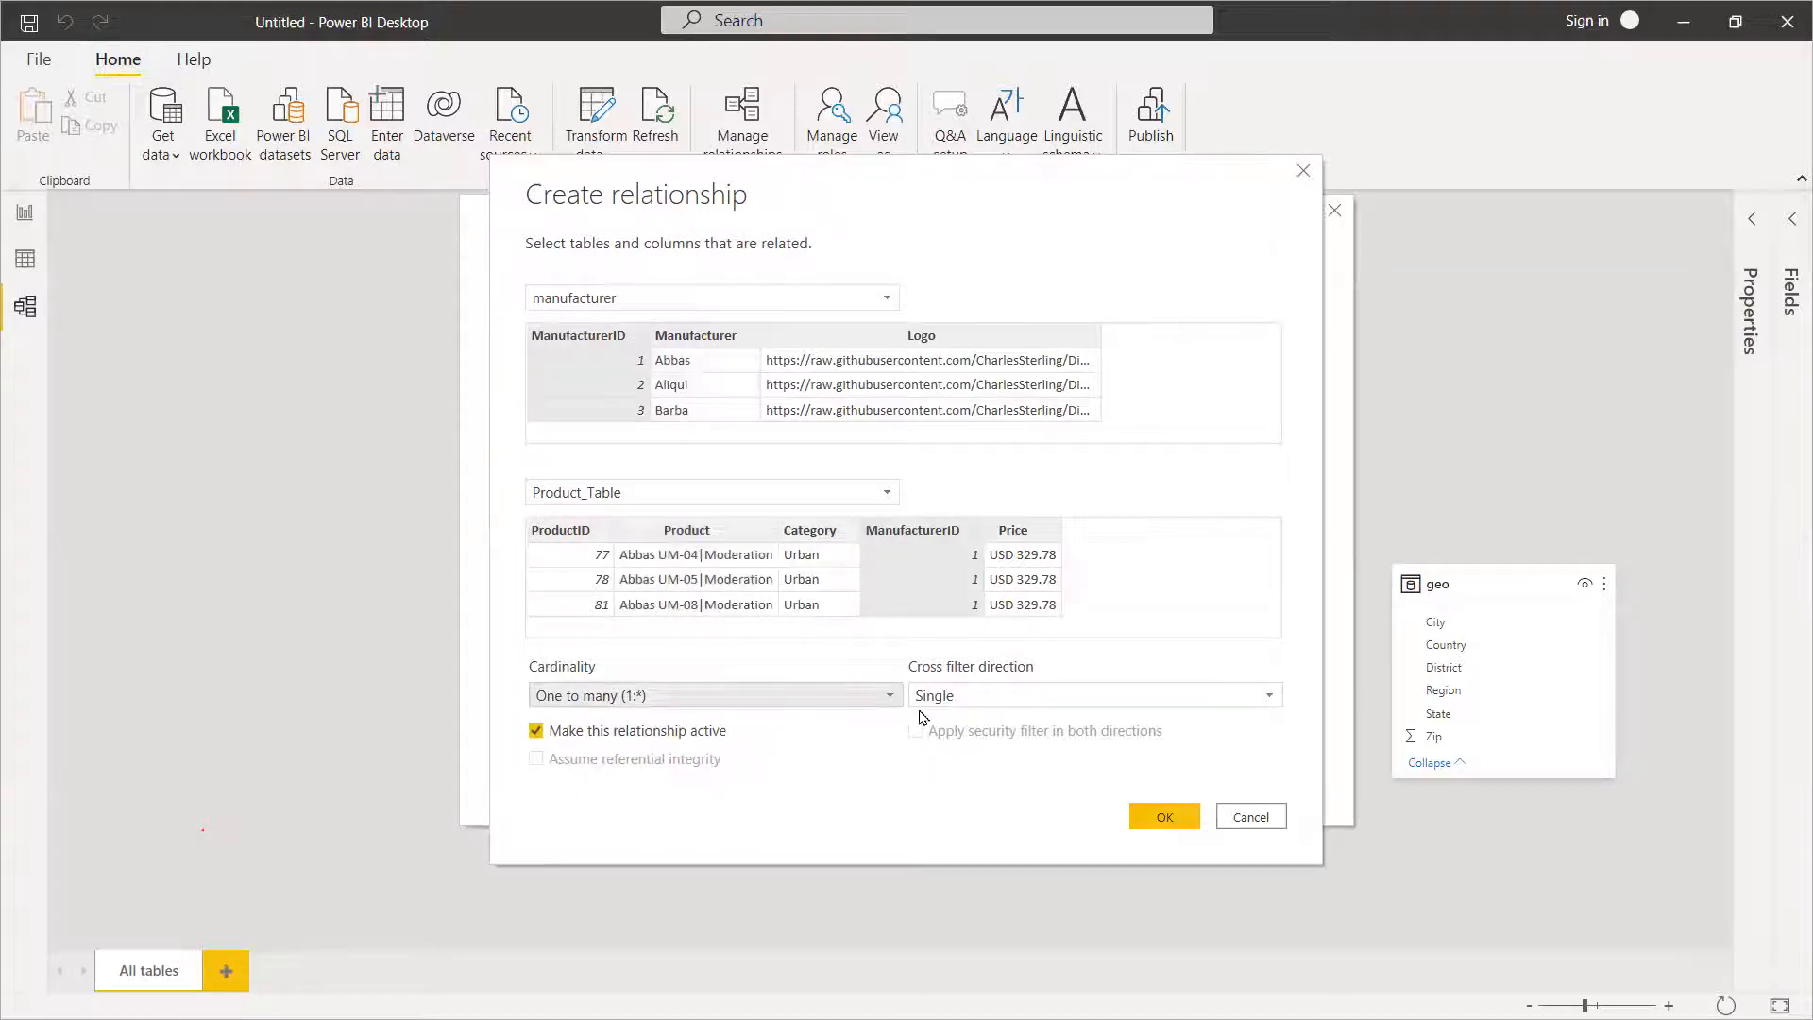
Try the Both cross filter direction, set it back to Single, create the relationship and close the relationship manager.
{"action": "left_click", "coordinate": [978, 695]}
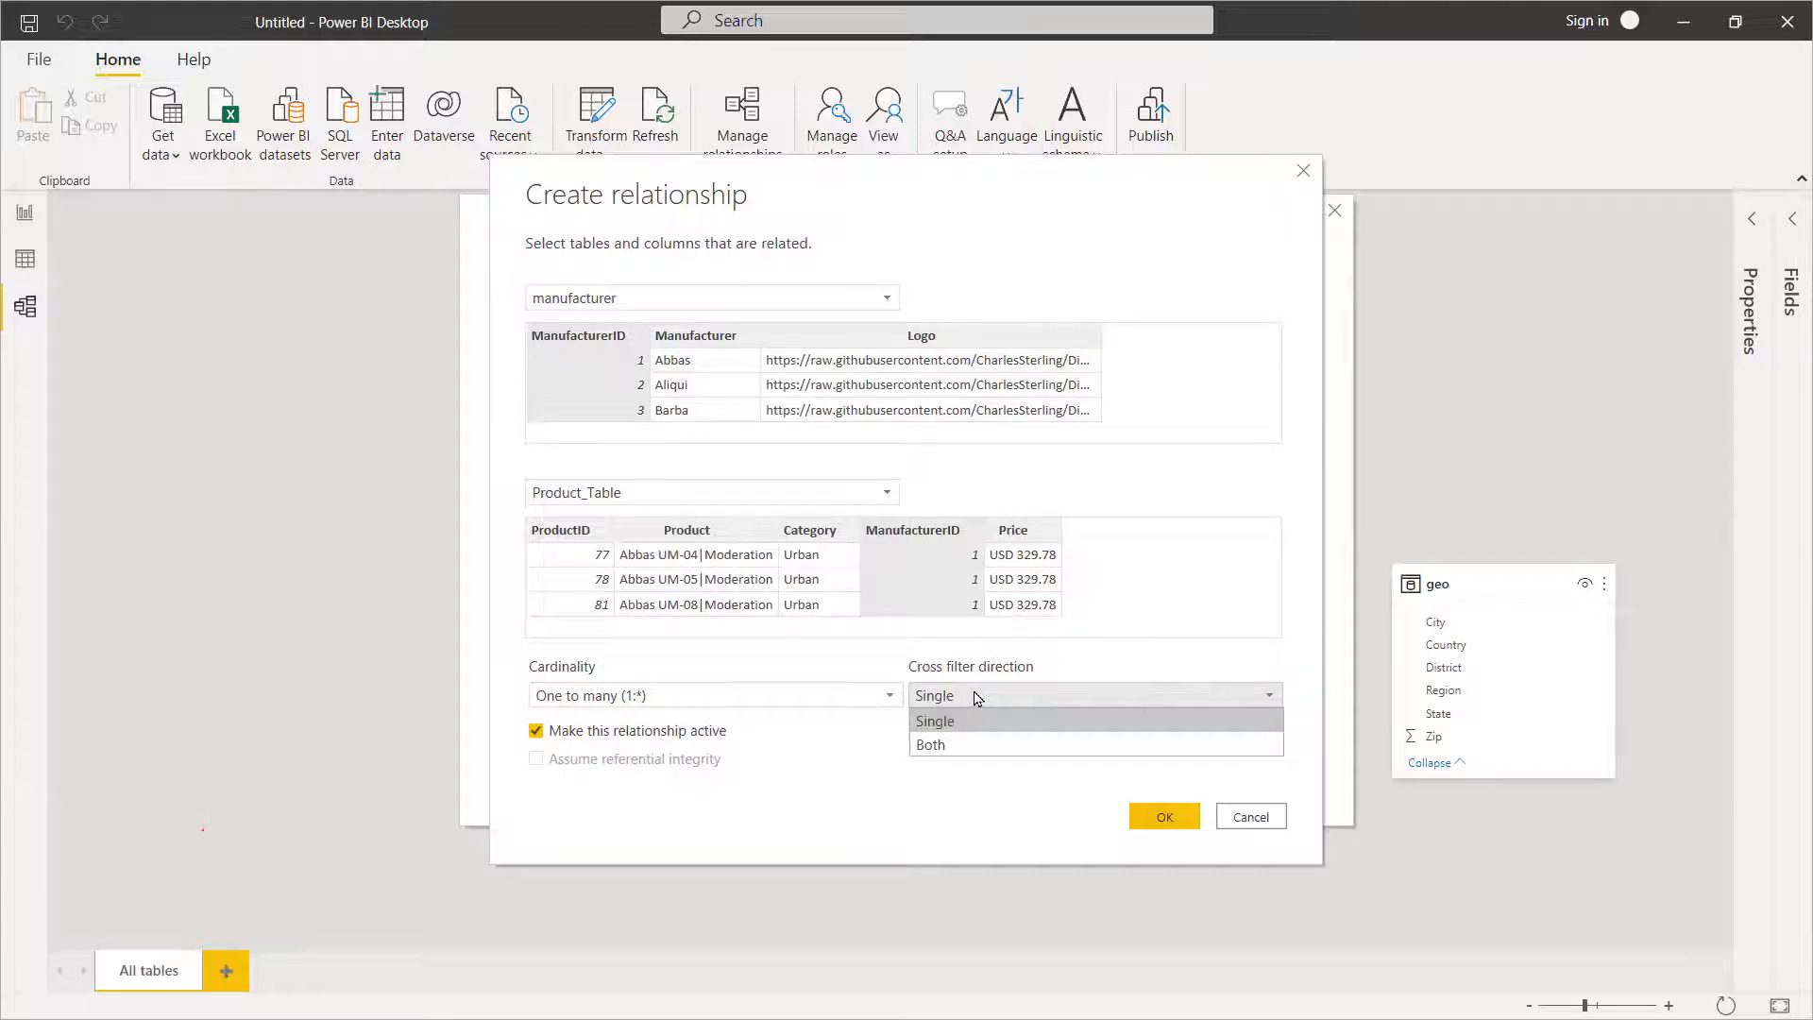
{"action": "left_click", "coordinate": [976, 746]}
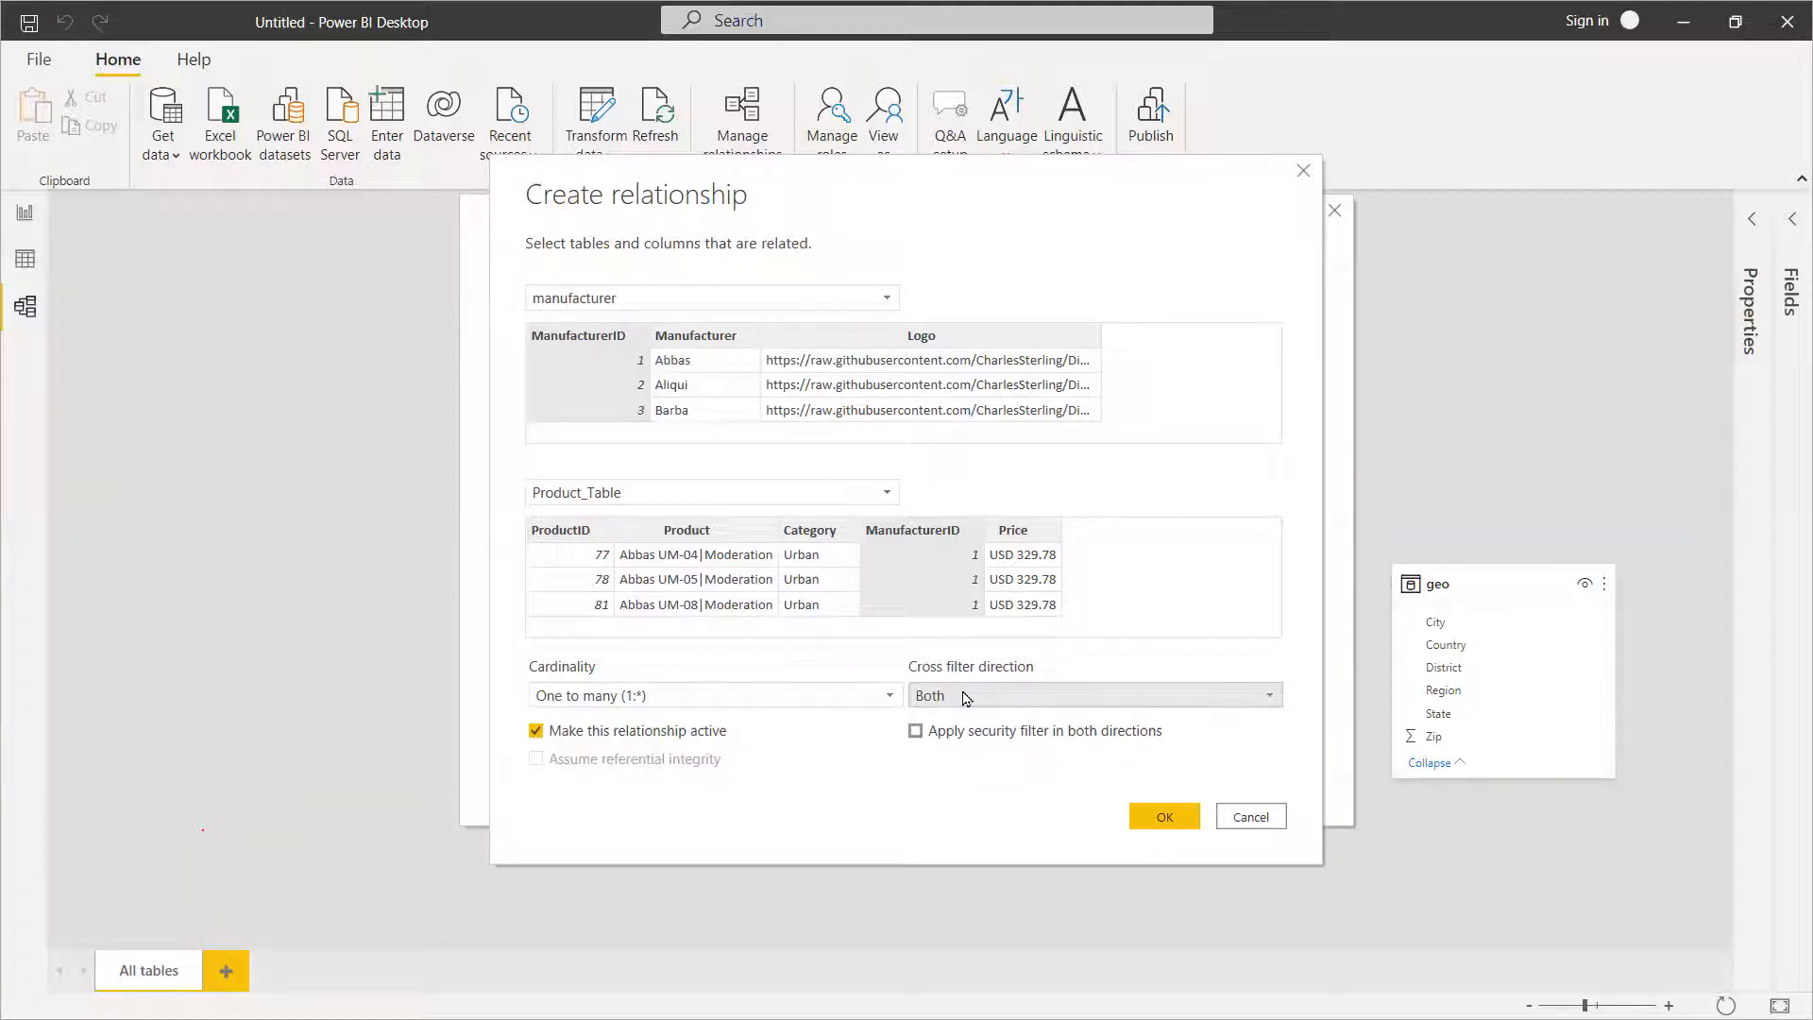
{"action": "left_click", "coordinate": [980, 697]}
{"action": "left_click", "coordinate": [985, 722]}
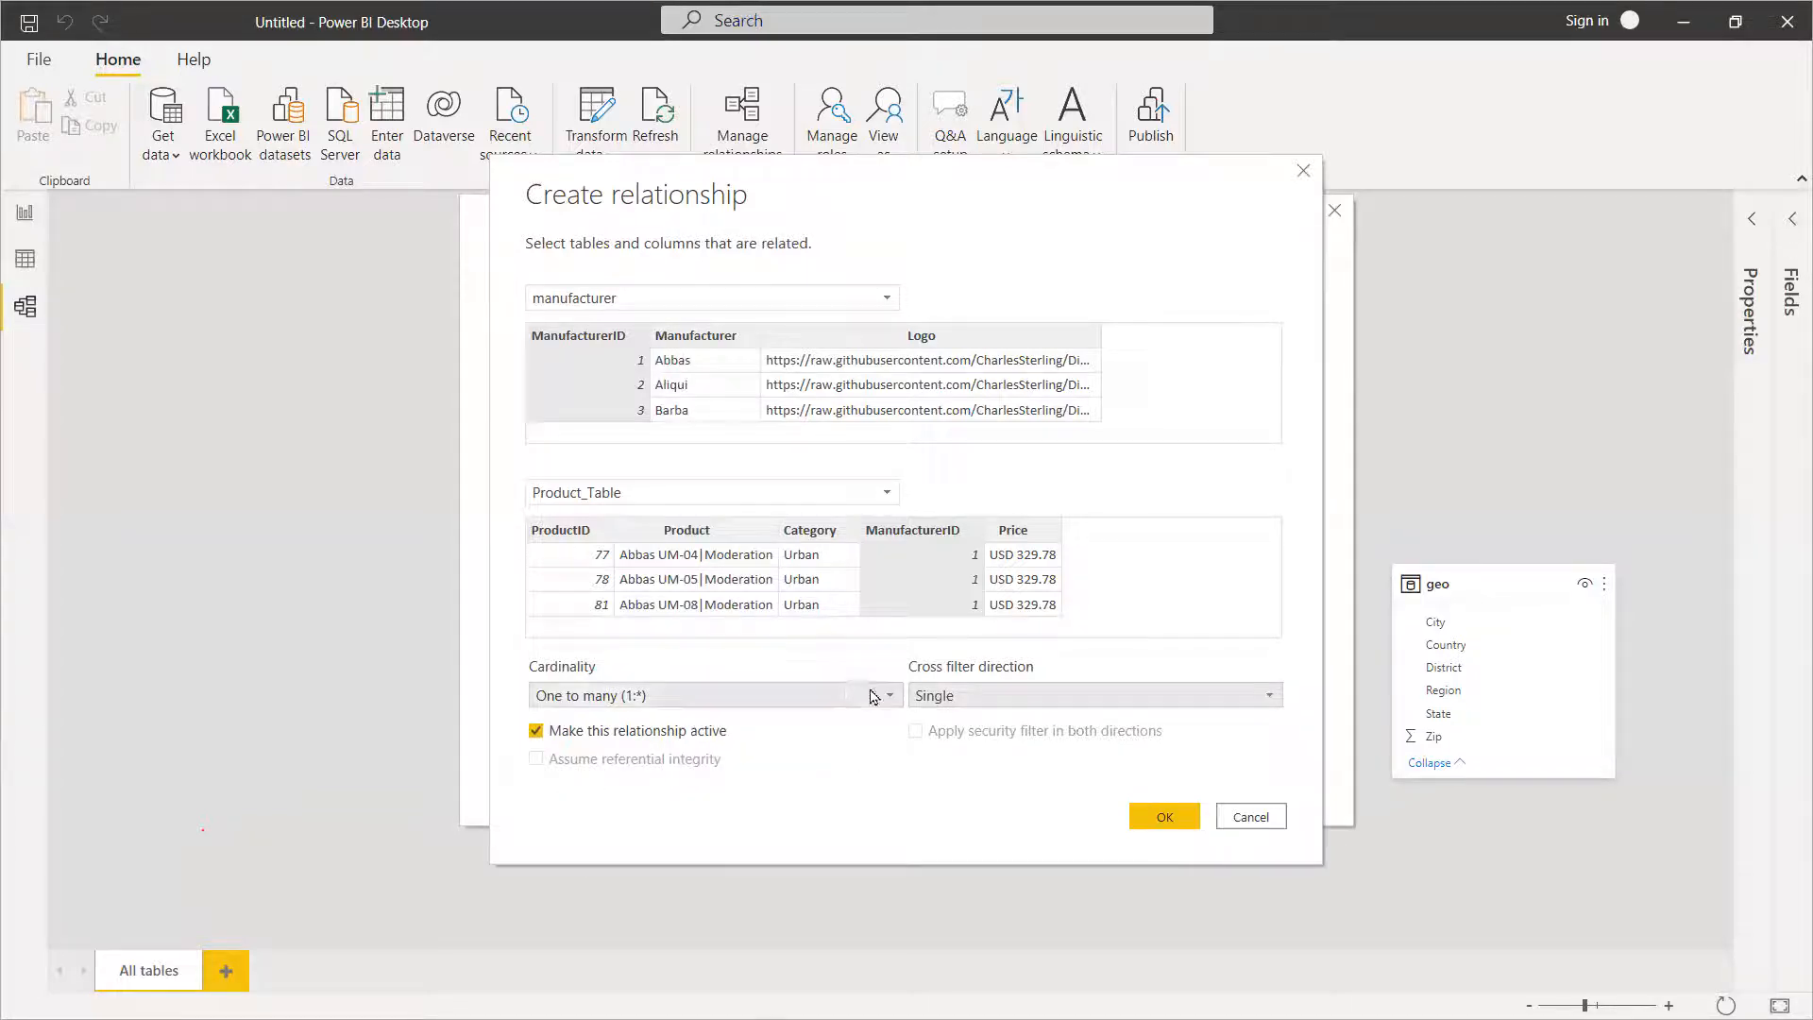
{"action": "left_click", "coordinate": [979, 699]}
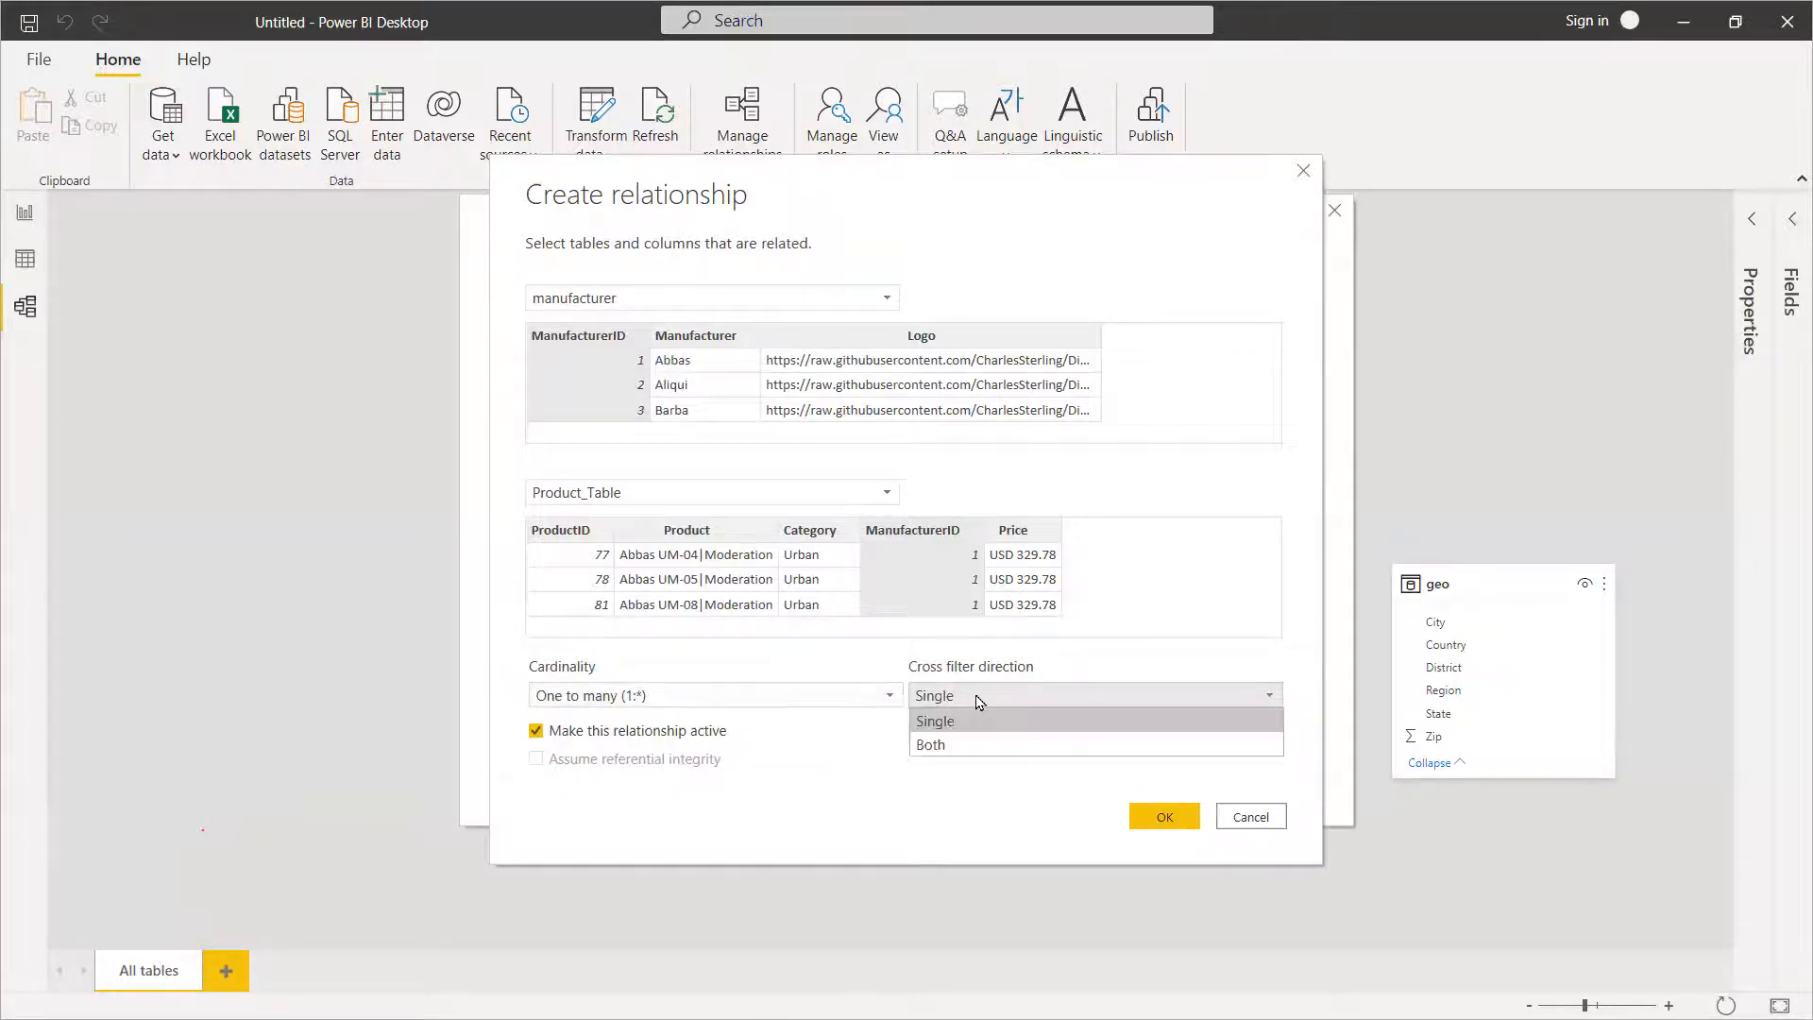
{"action": "left_click", "coordinate": [982, 722]}
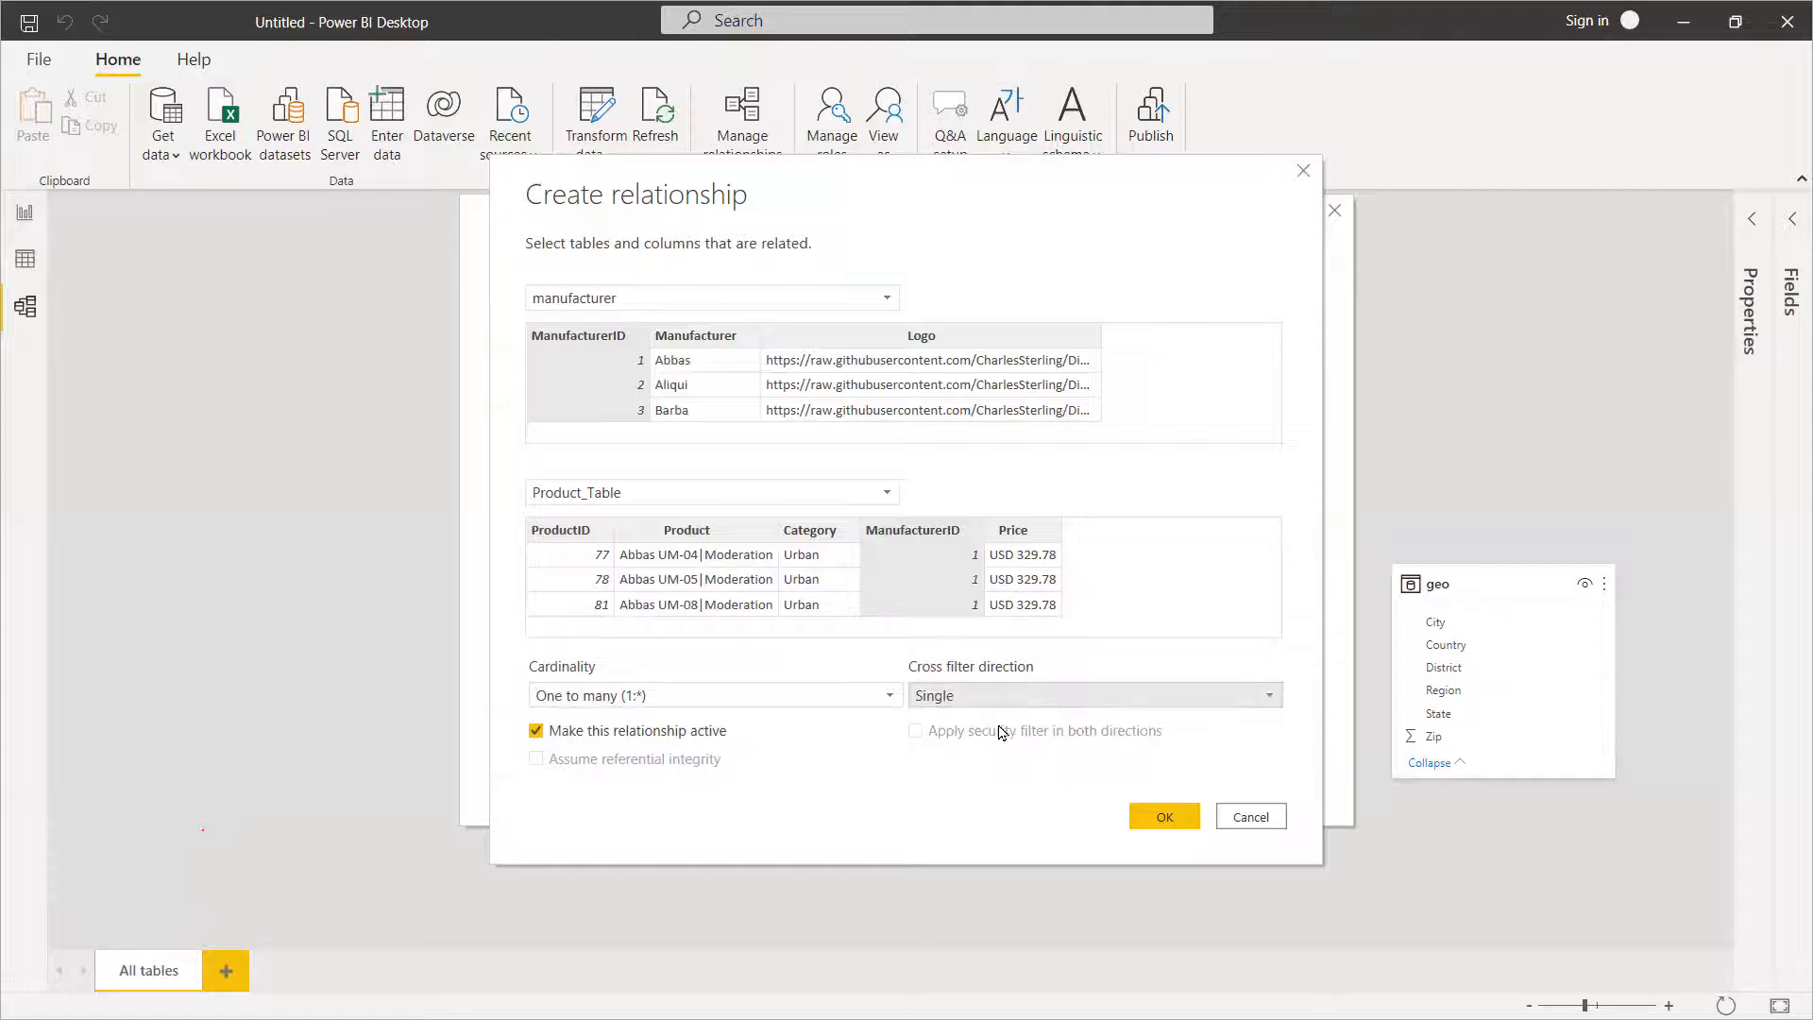
{"action": "left_click", "coordinate": [1161, 817]}
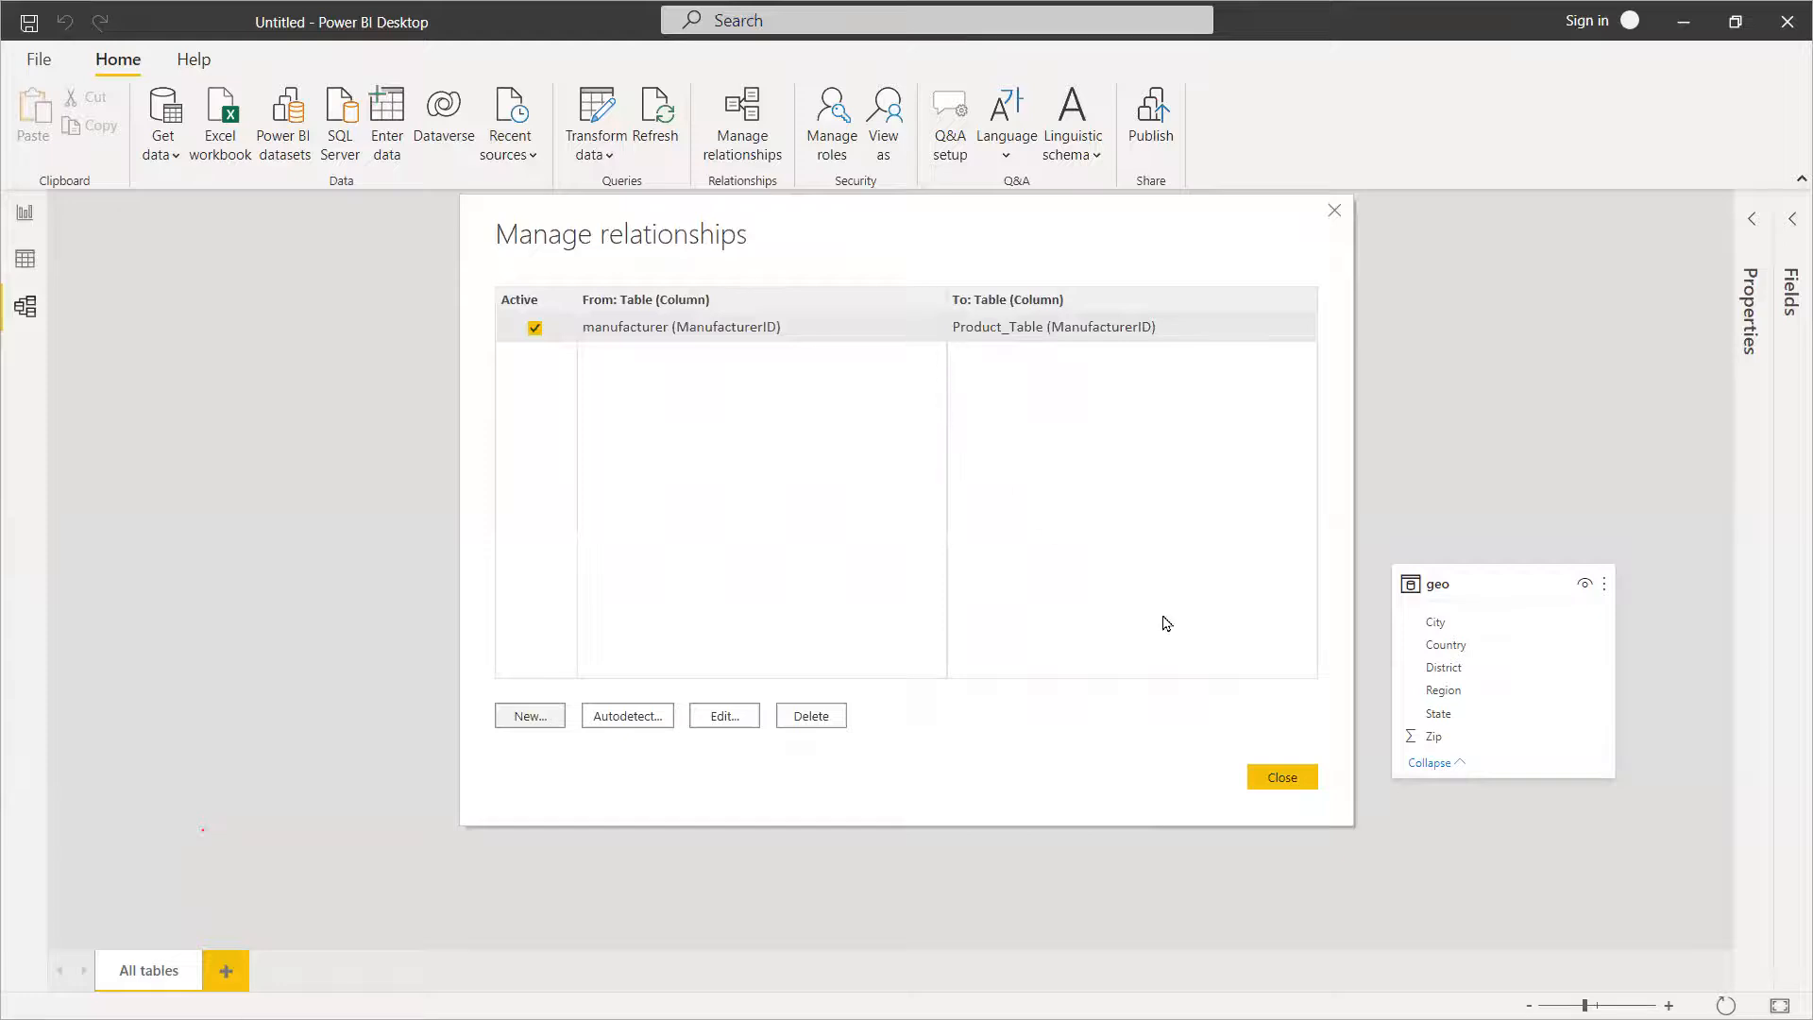
{"action": "left_click", "coordinate": [1283, 777]}
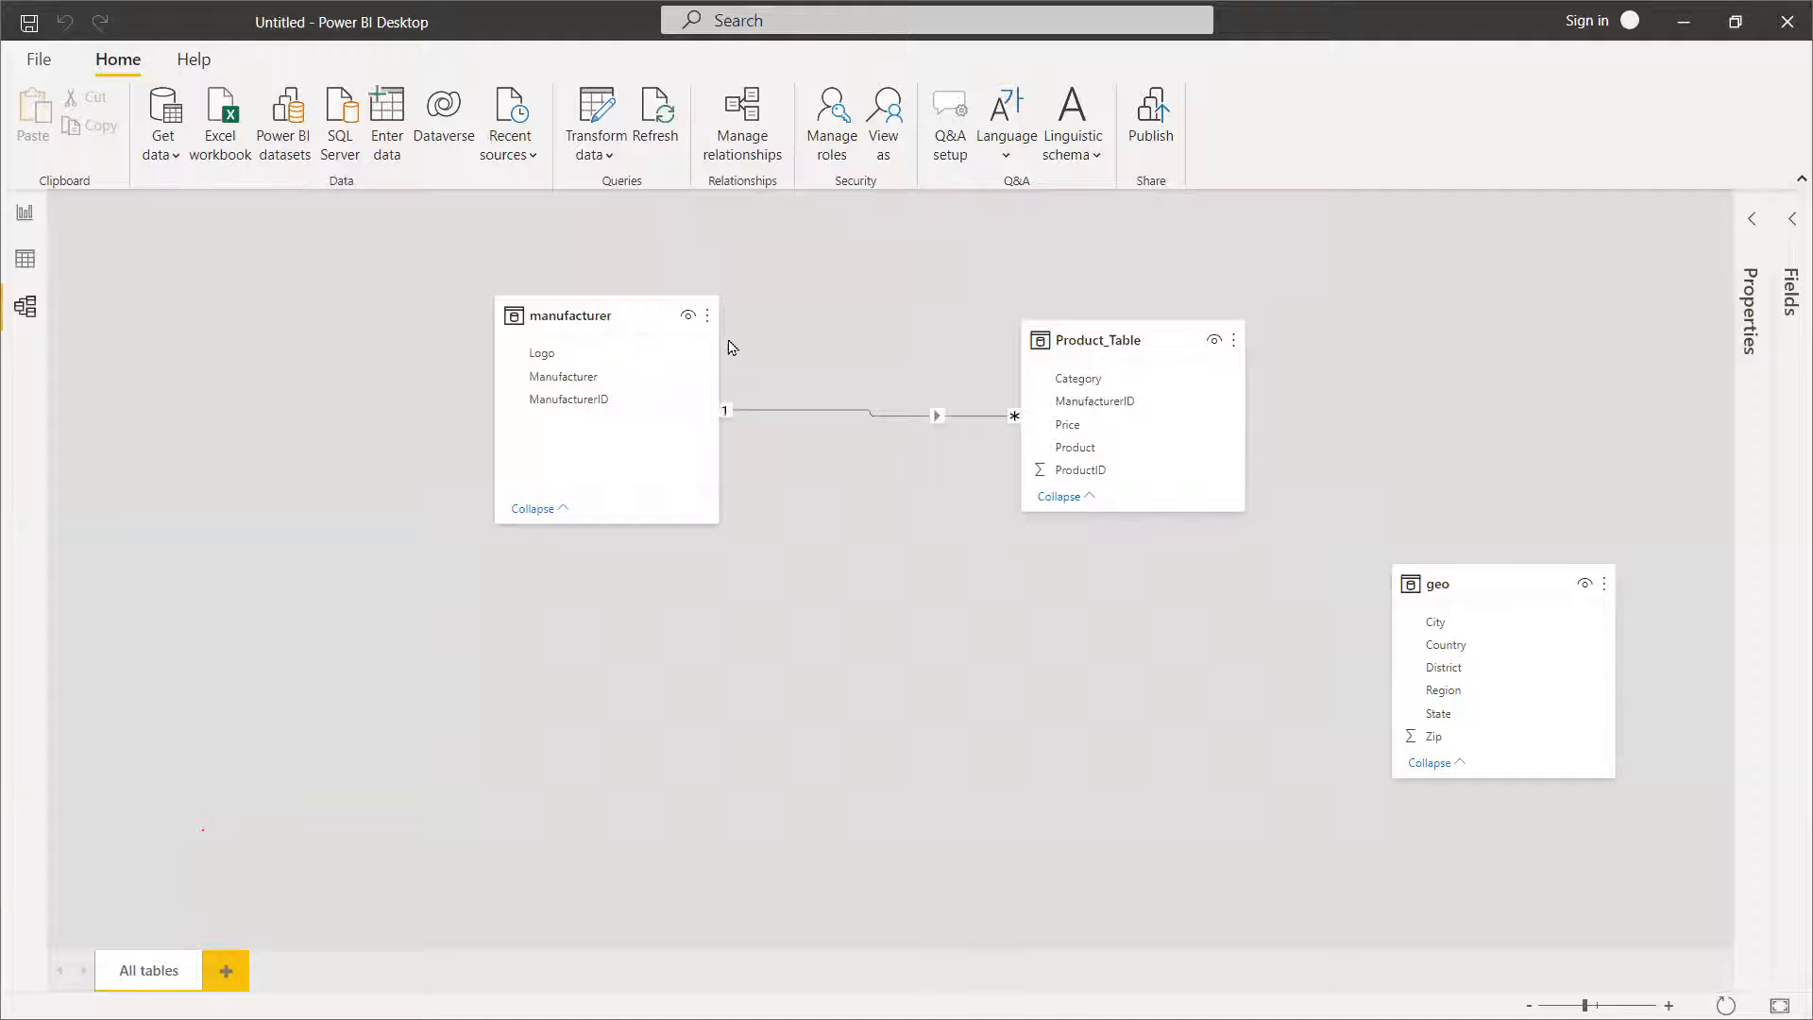
Edit the relationship between manufacturer and Product_Table to use the cross filter direction Both.
{"action": "double_click", "coordinate": [937, 419]}
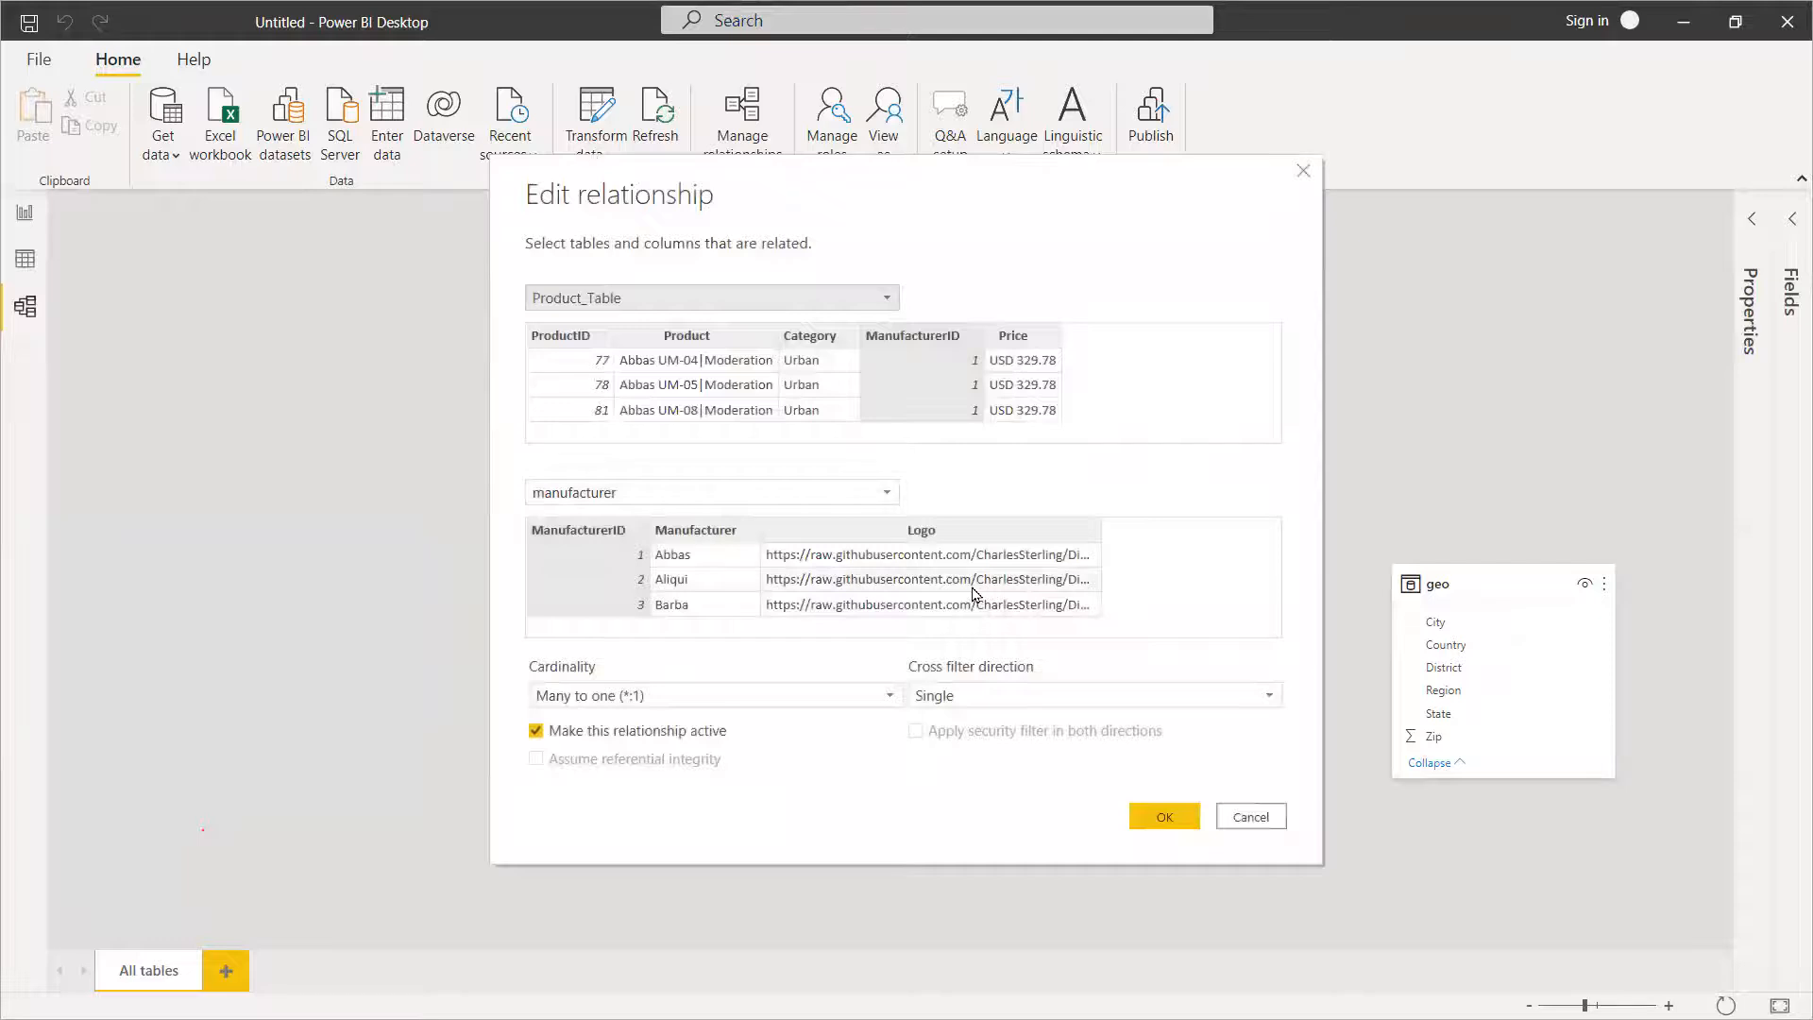
{"action": "left_click", "coordinate": [1030, 702]}
{"action": "left_click", "coordinate": [1018, 744]}
{"action": "left_click", "coordinate": [1164, 816]}
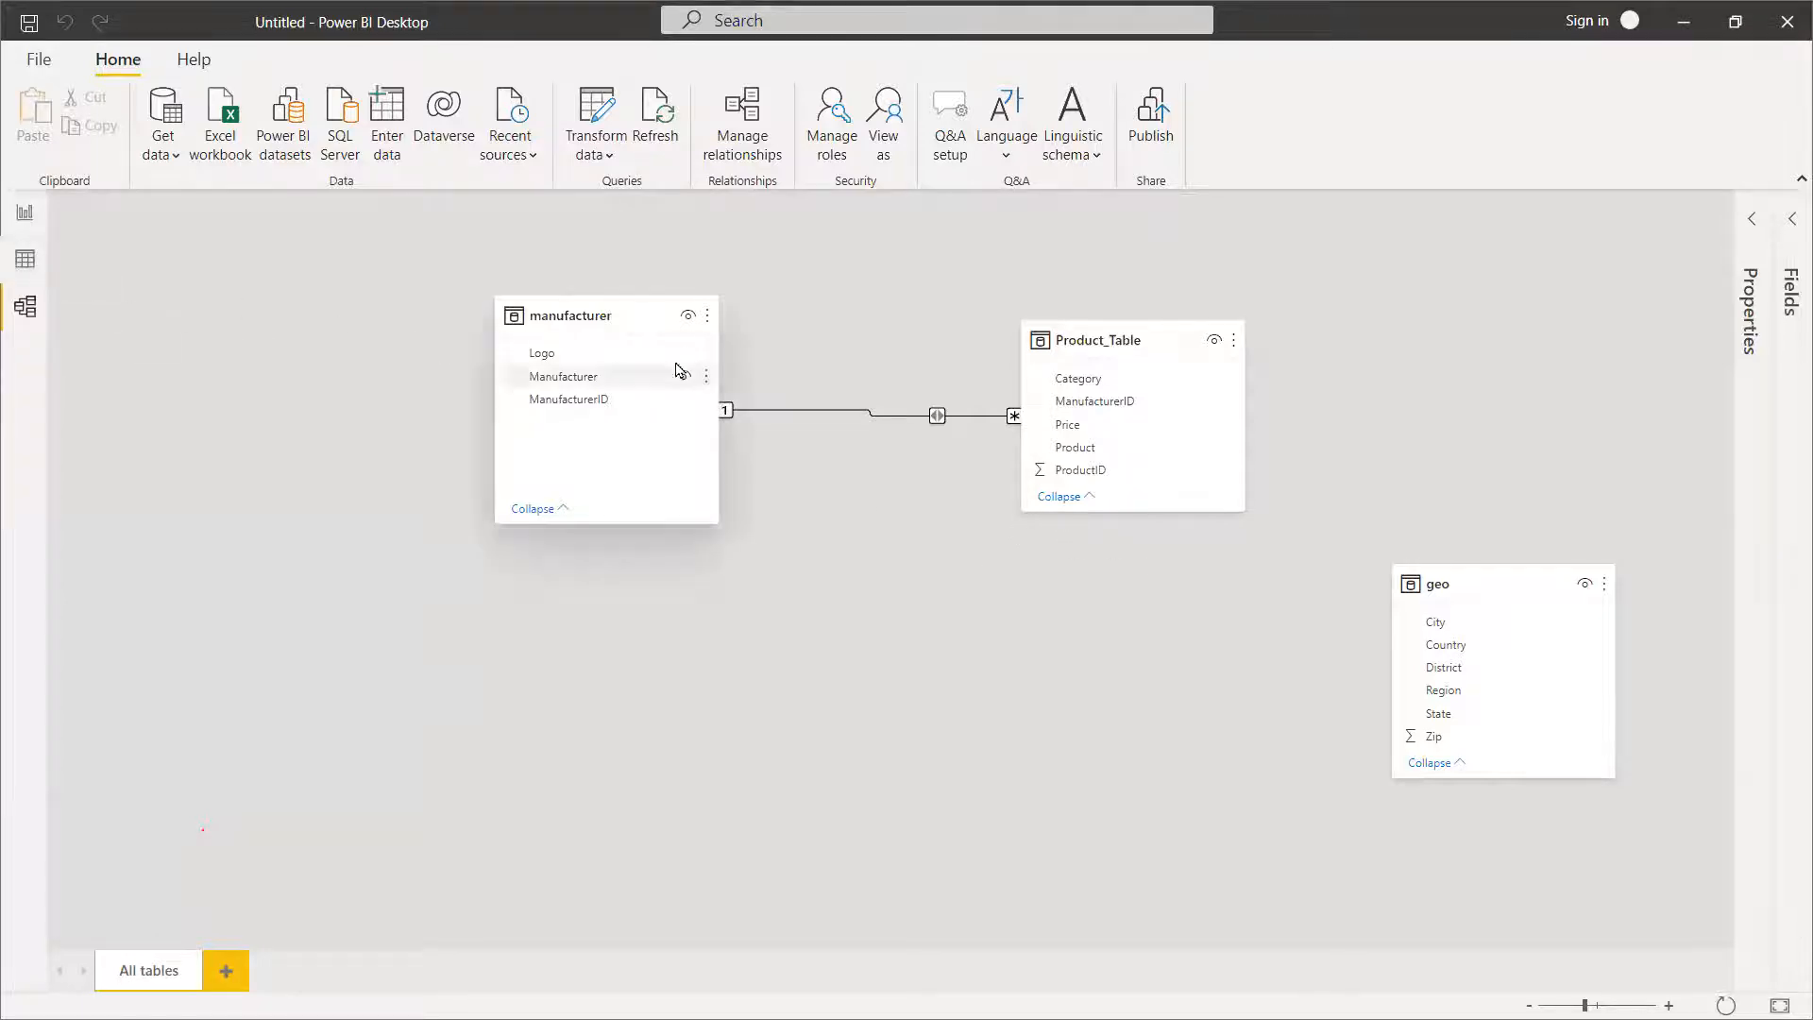
Switch to the slide show on relationships in Power BI.
{"action": "key", "text": "alt+Tab"}
{"action": "key", "text": "Tab"}
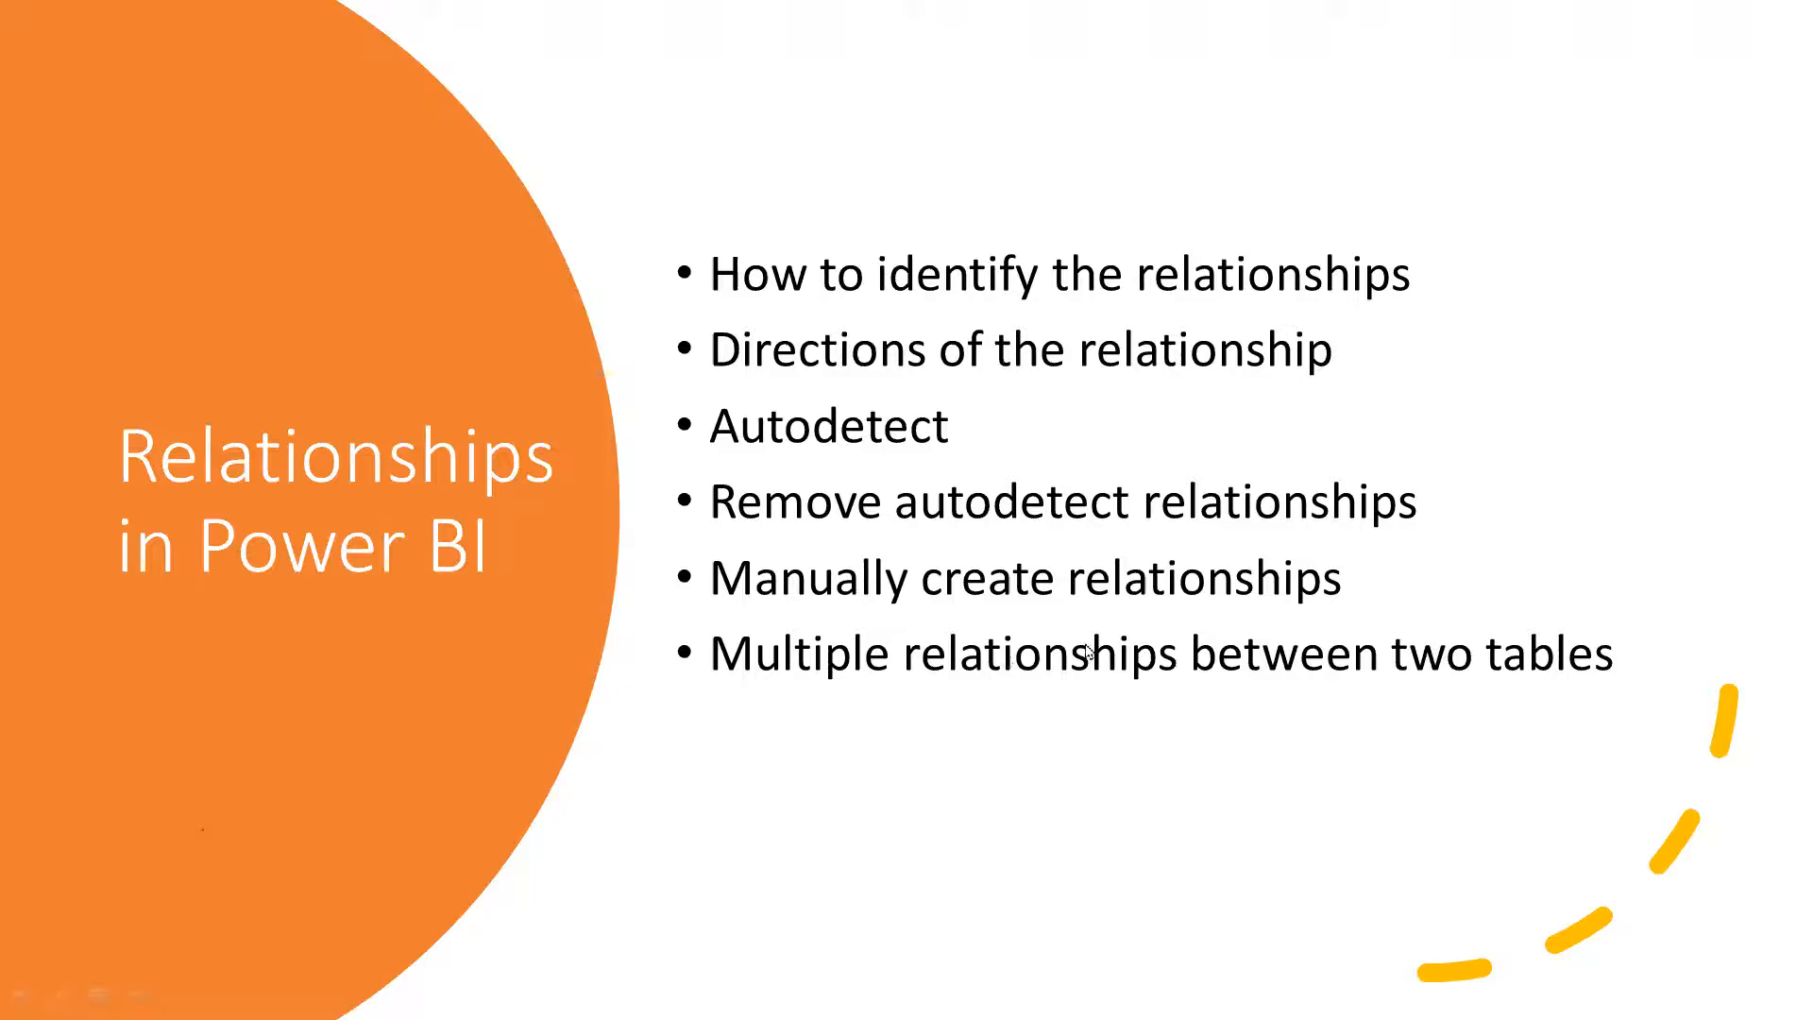
Return to Power BI Desktop and relate the Manufacturer column of manufacturer to the Product column of Product_Table.
{"action": "key", "text": "alt+Tab"}
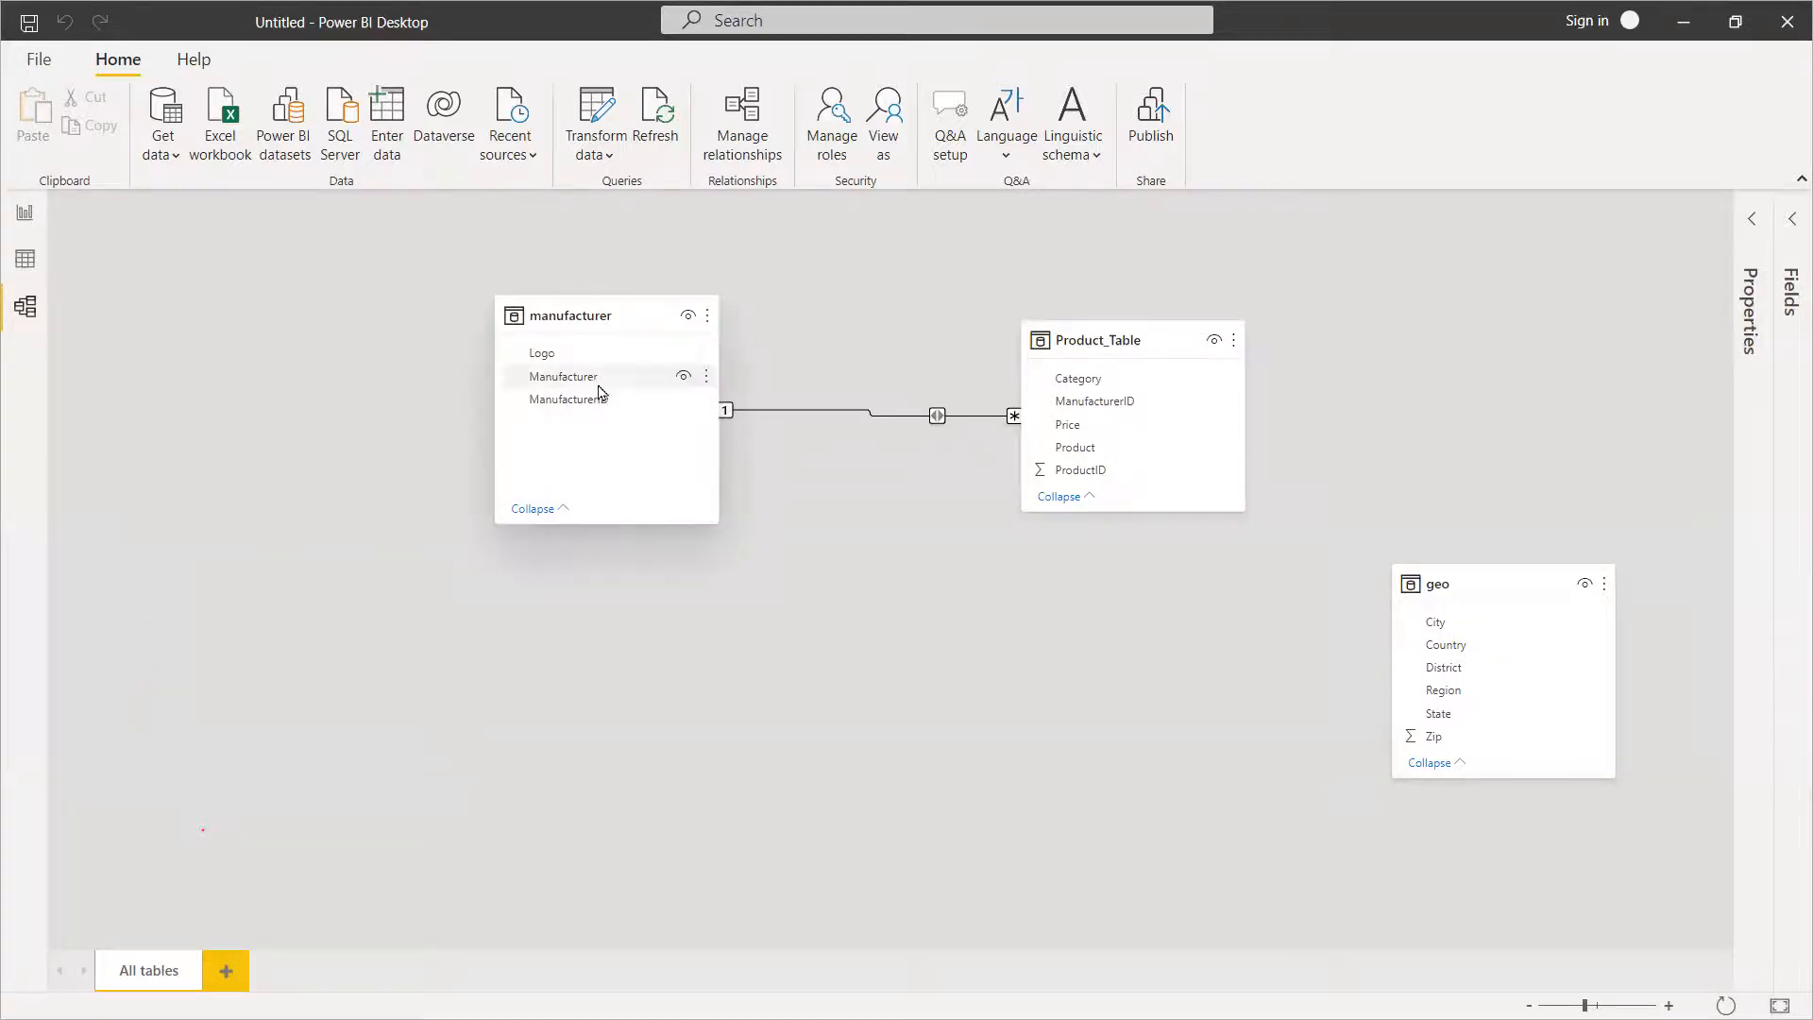
{"action": "left_click_drag", "start_coordinate": [594, 382], "coordinate": [1065, 448]}
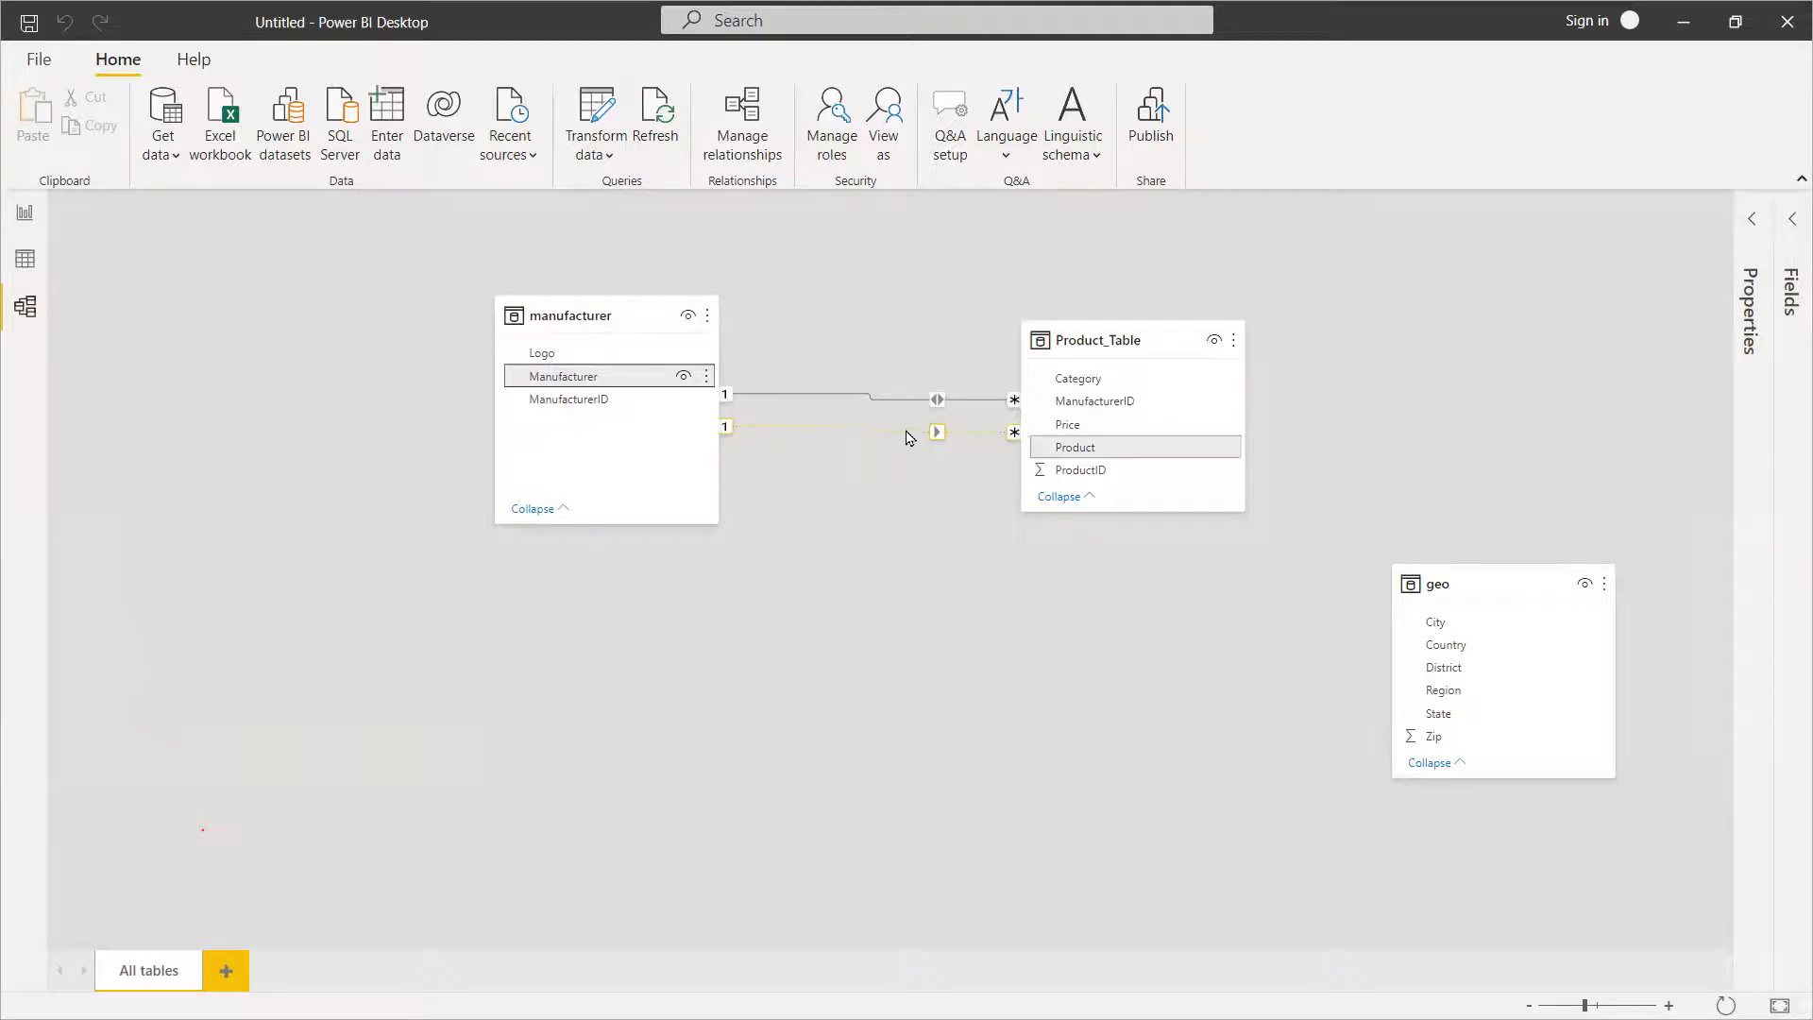
Review the ManufacturerID and Product relationships between Product_Table and manufacturer in the relationship manager, including which of them is active.
{"action": "left_click", "coordinate": [755, 147]}
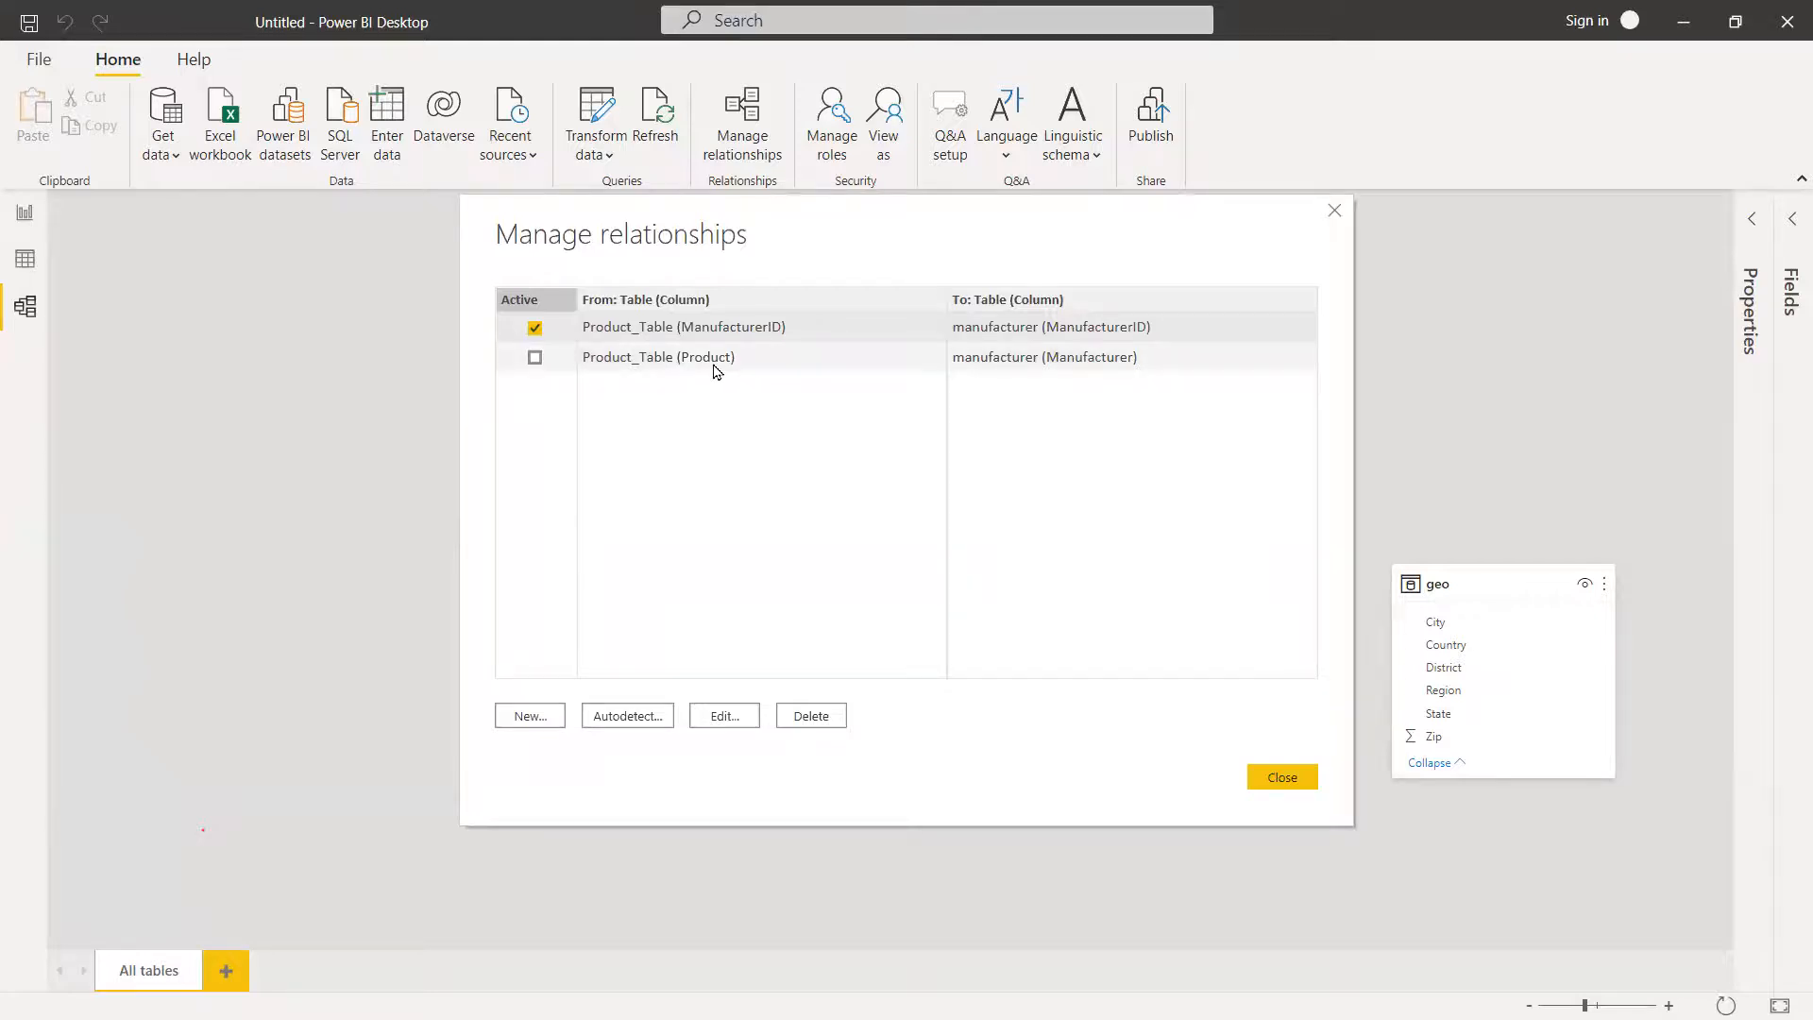
{"action": "left_click", "coordinate": [822, 357]}
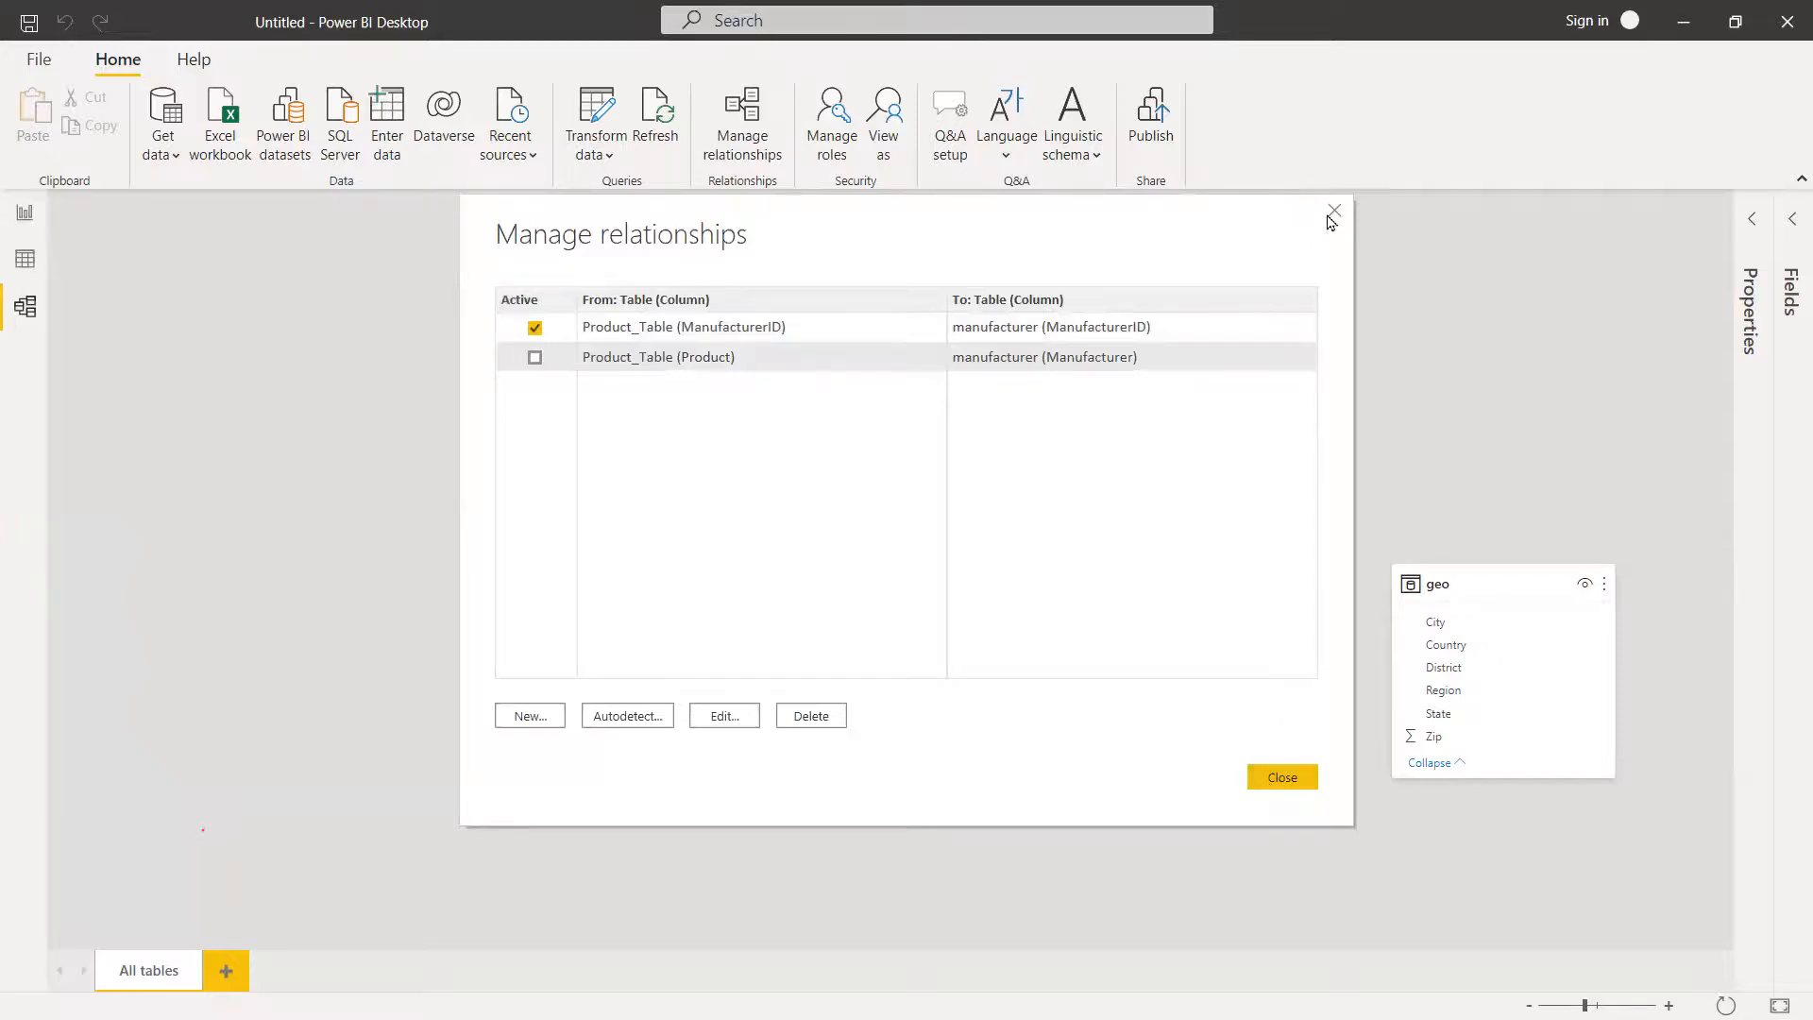
{"action": "left_click", "coordinate": [1305, 781]}
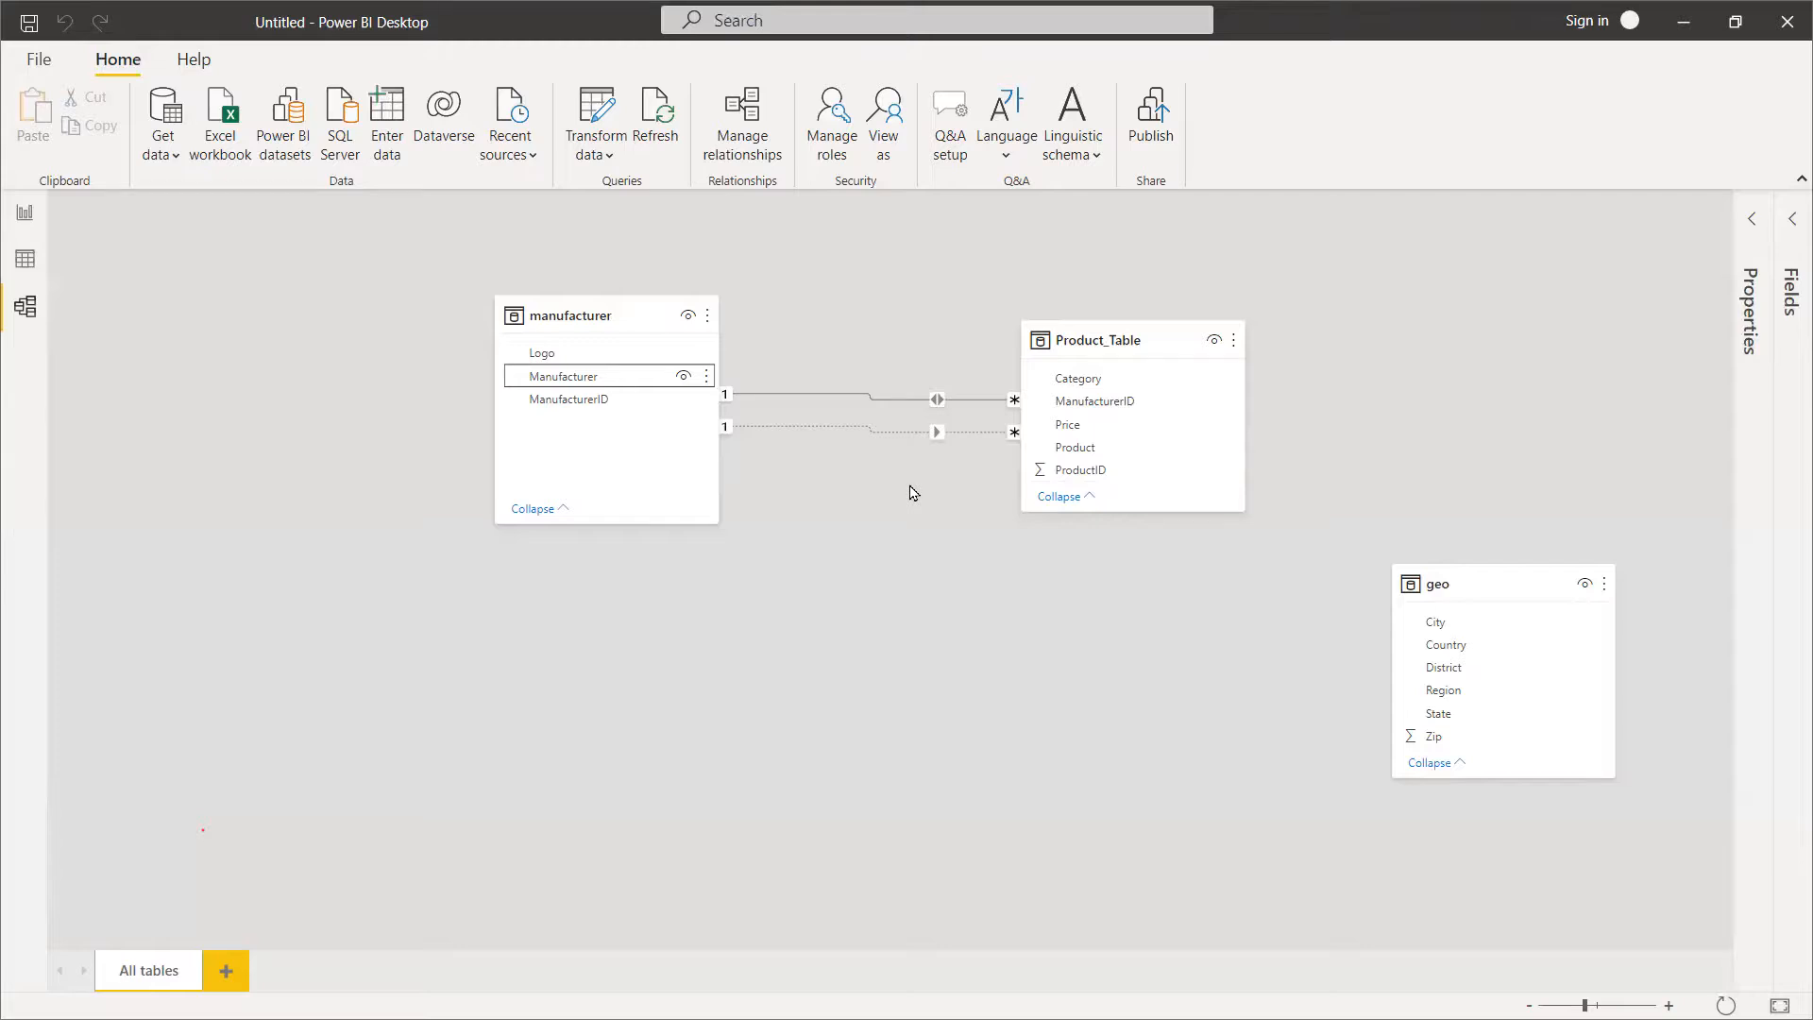
{"action": "right_click", "coordinate": [896, 431]}
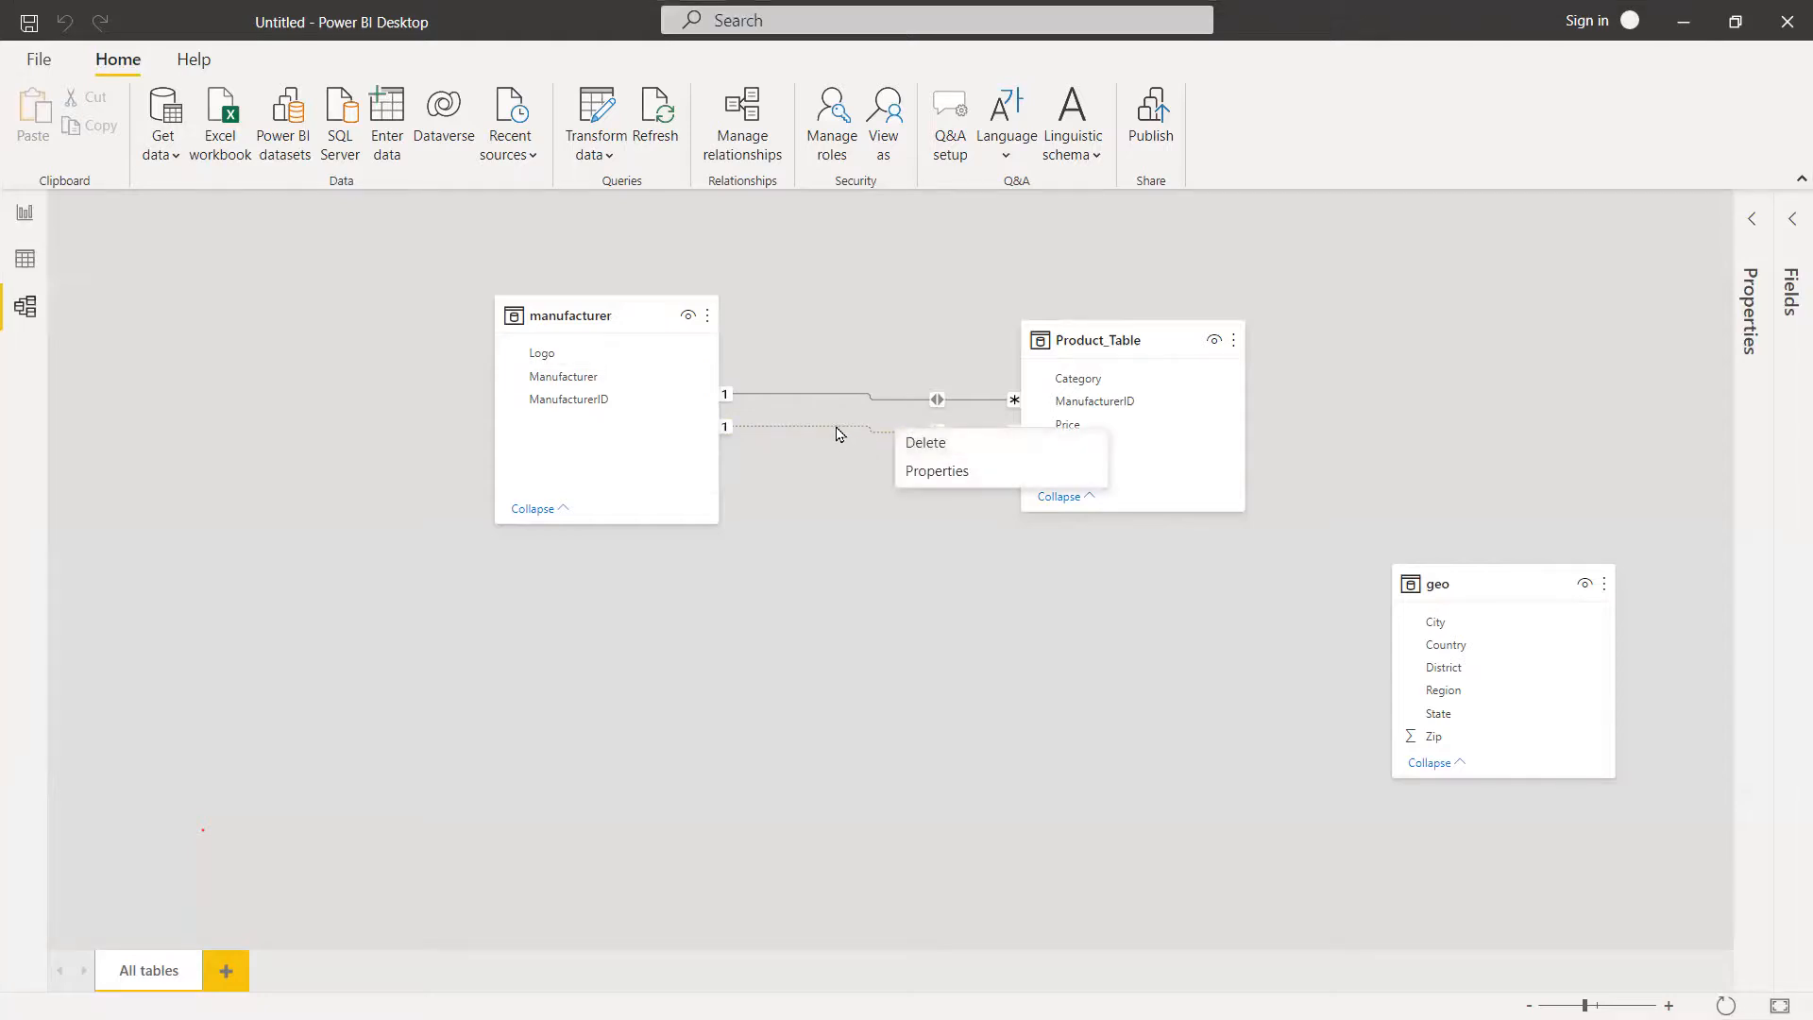
{"action": "left_click", "coordinate": [834, 490]}
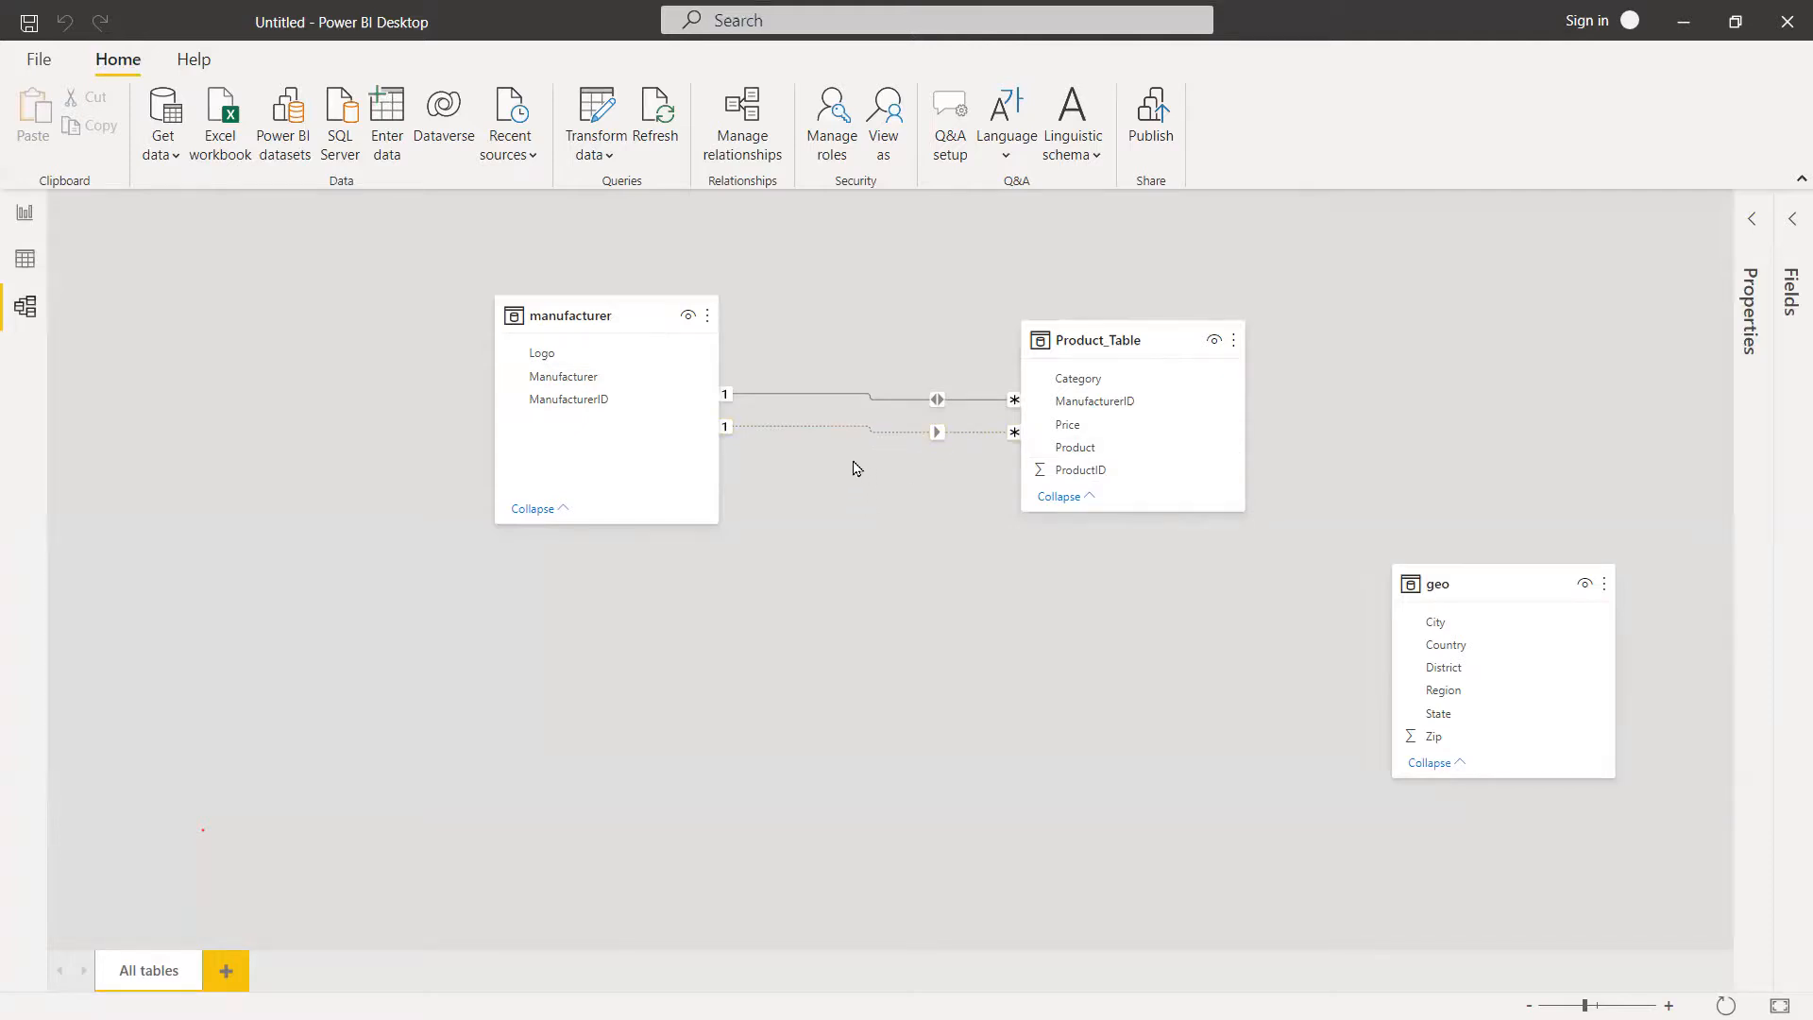
Try turning off "Autodetect new relationships after data is loaded" in the current file's Data Load options.
{"action": "left_click", "coordinate": [39, 59]}
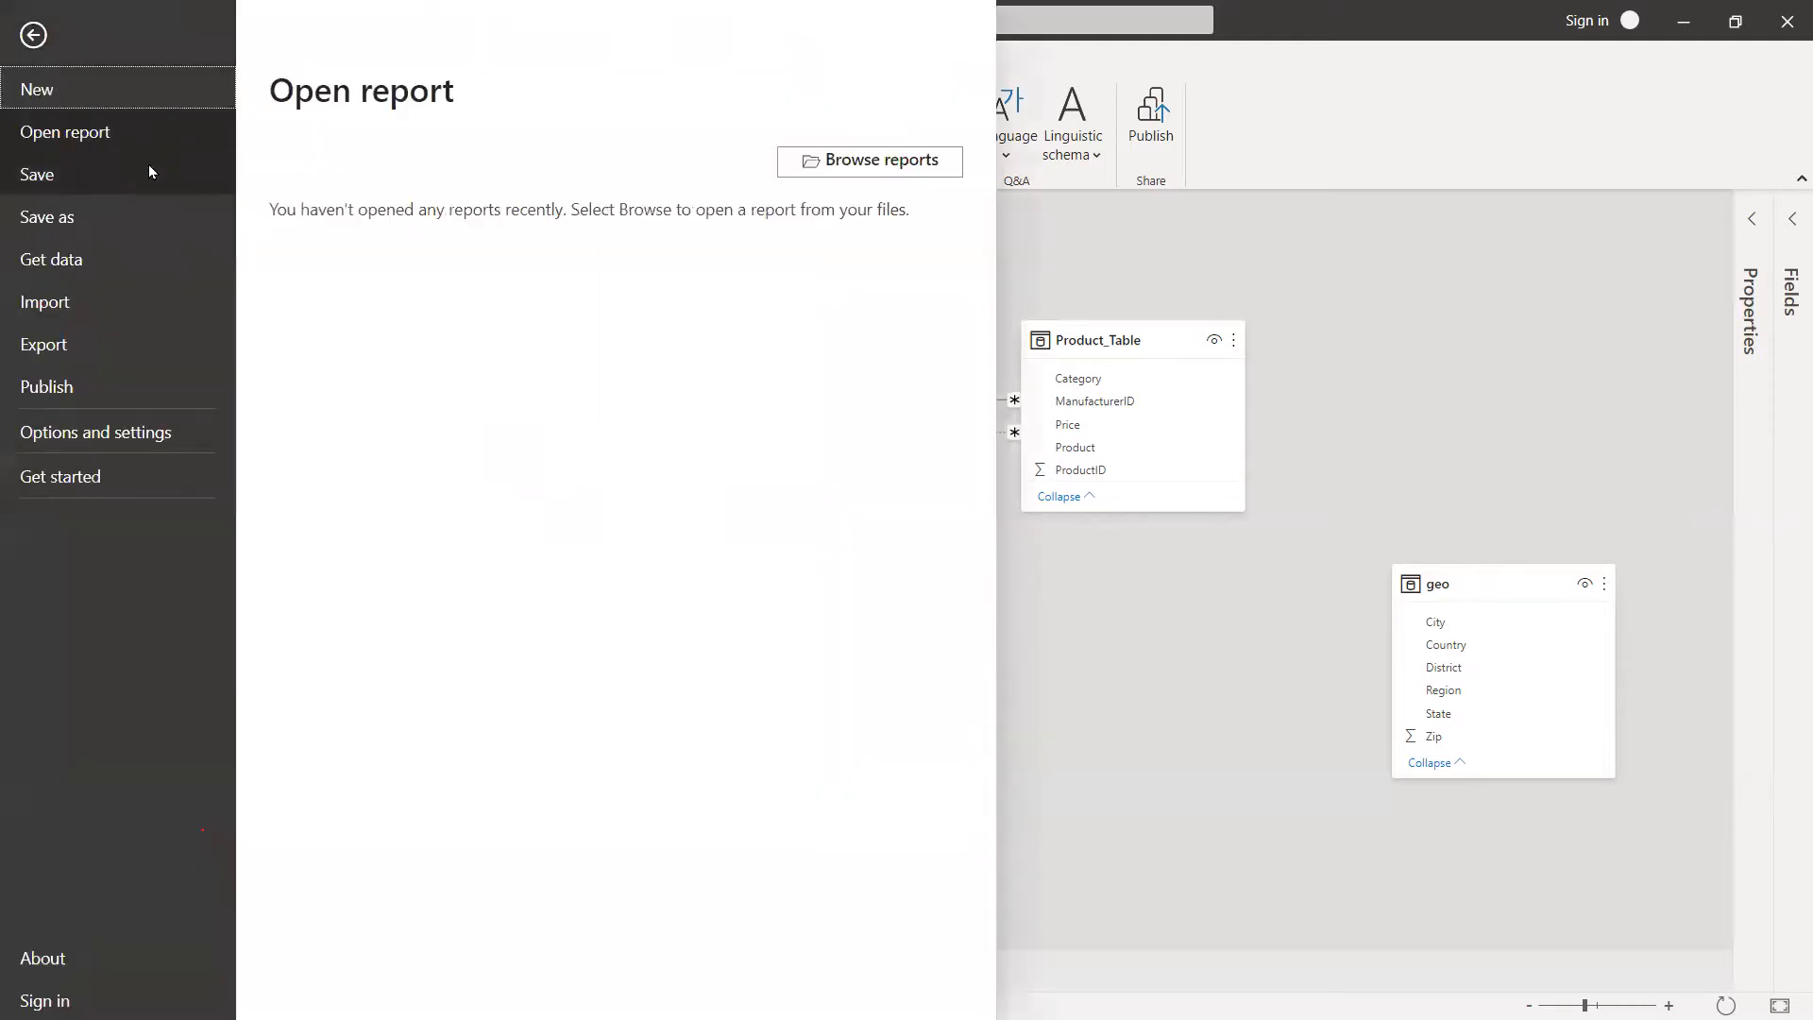
{"action": "left_click", "coordinate": [138, 435]}
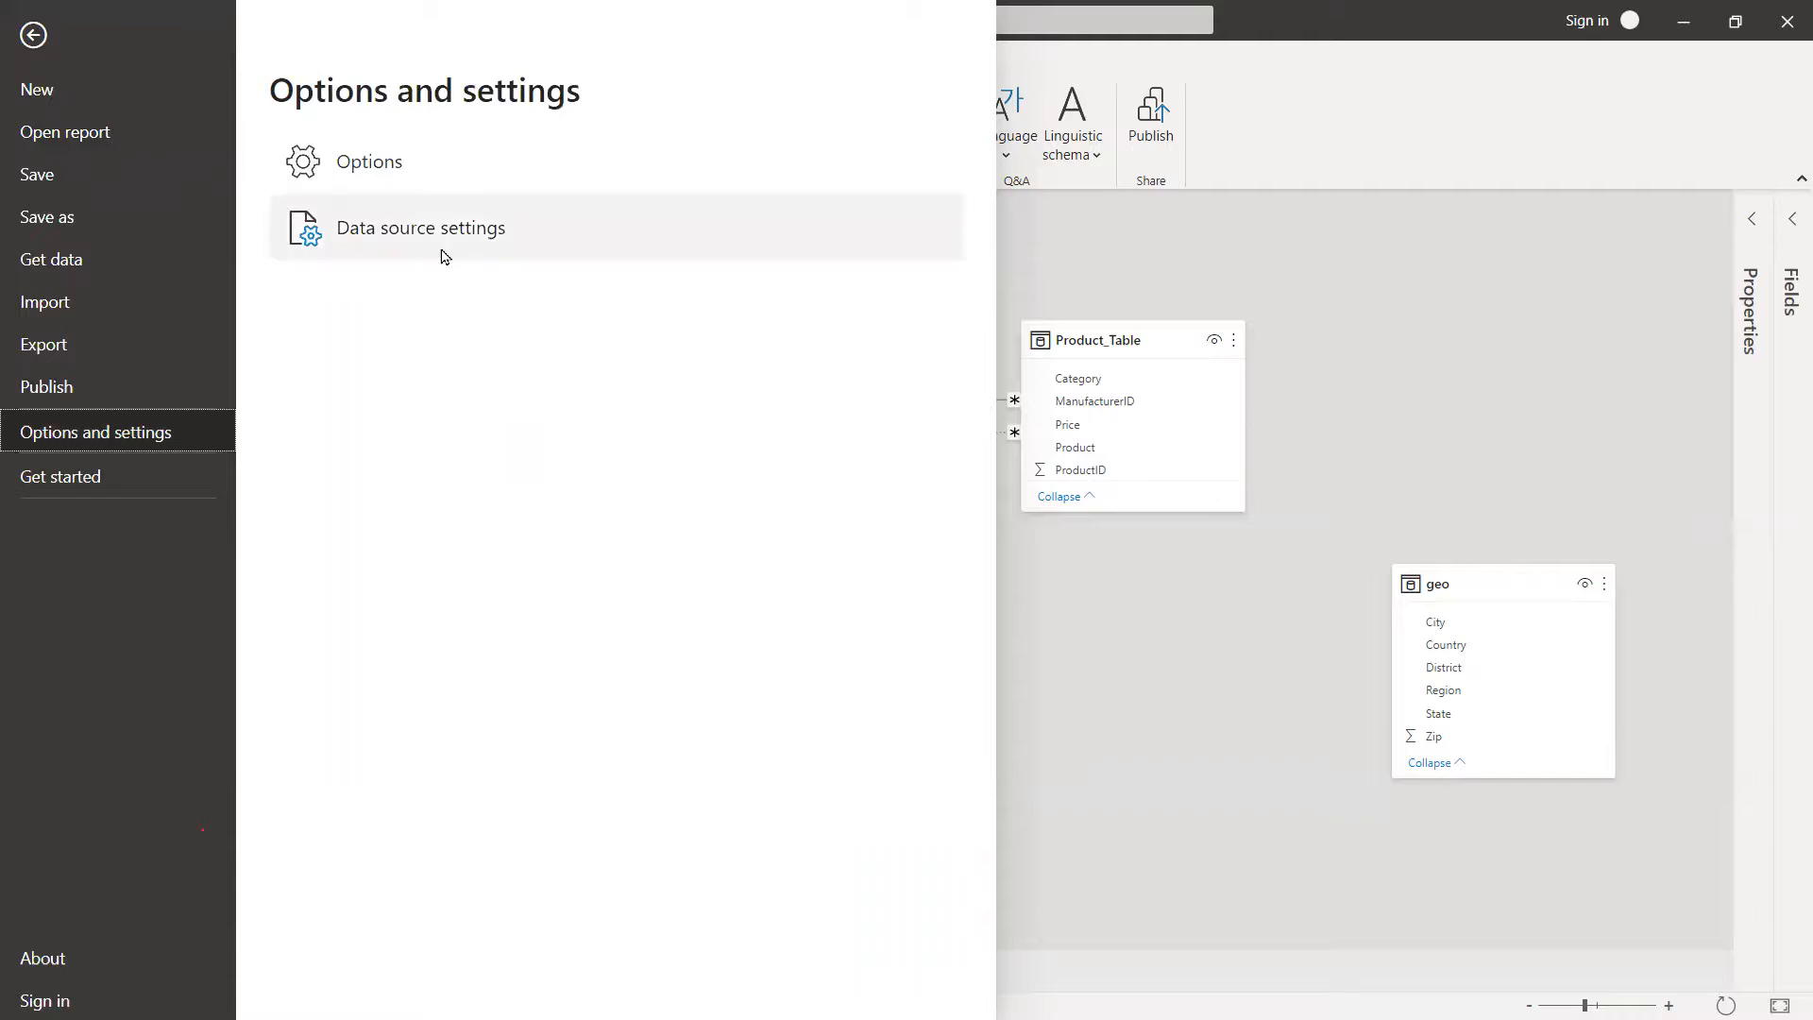
{"action": "left_click", "coordinate": [404, 179]}
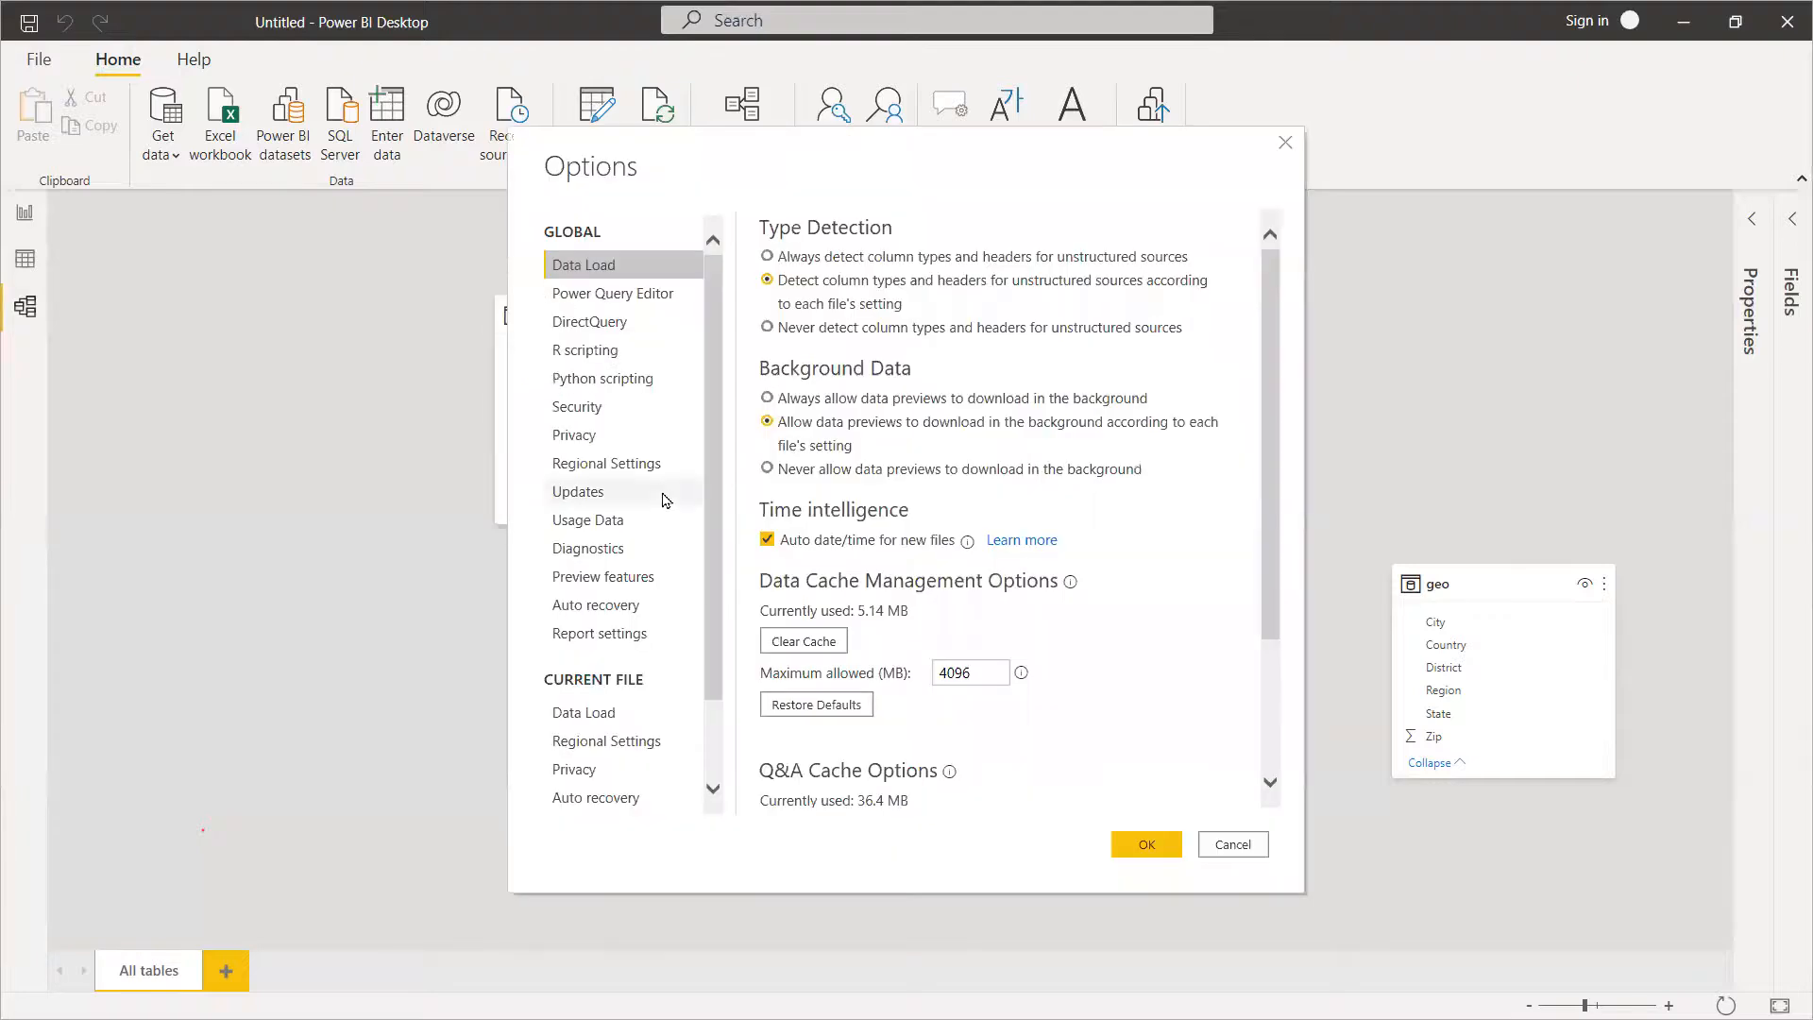
{"action": "left_click", "coordinate": [636, 614]}
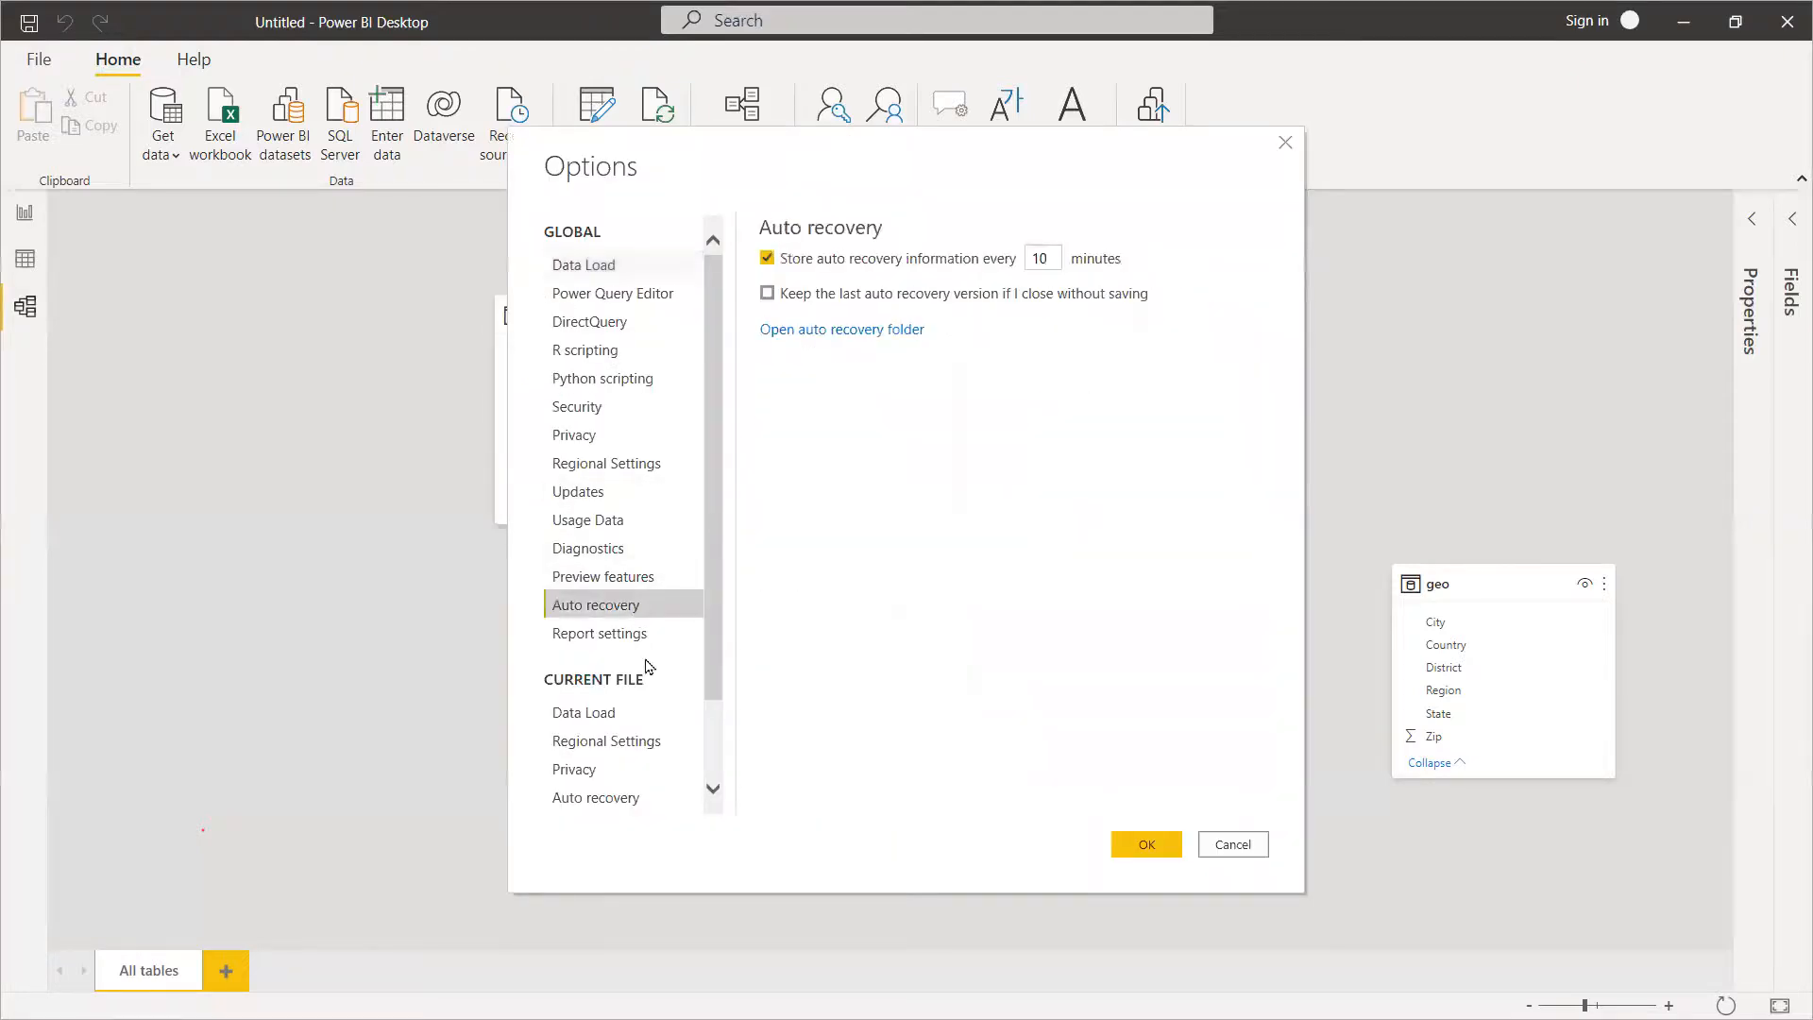
{"action": "left_click", "coordinate": [637, 744]}
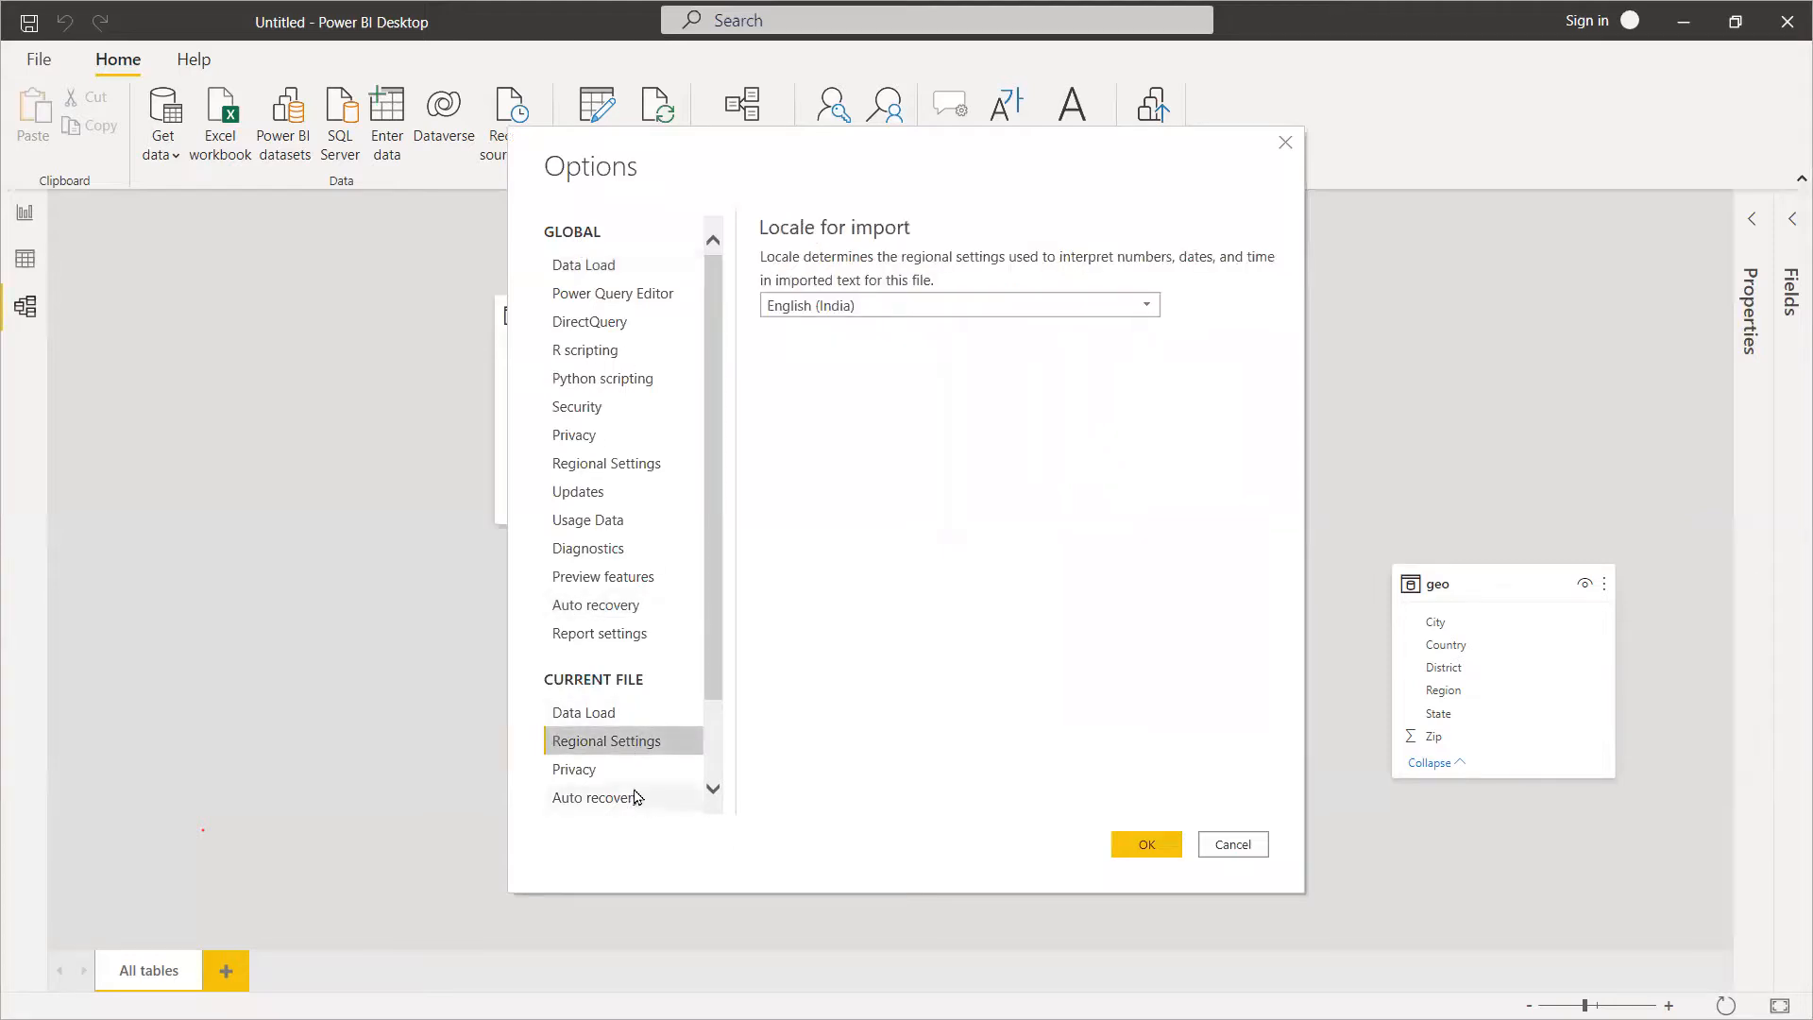
{"action": "left_click", "coordinate": [609, 713]}
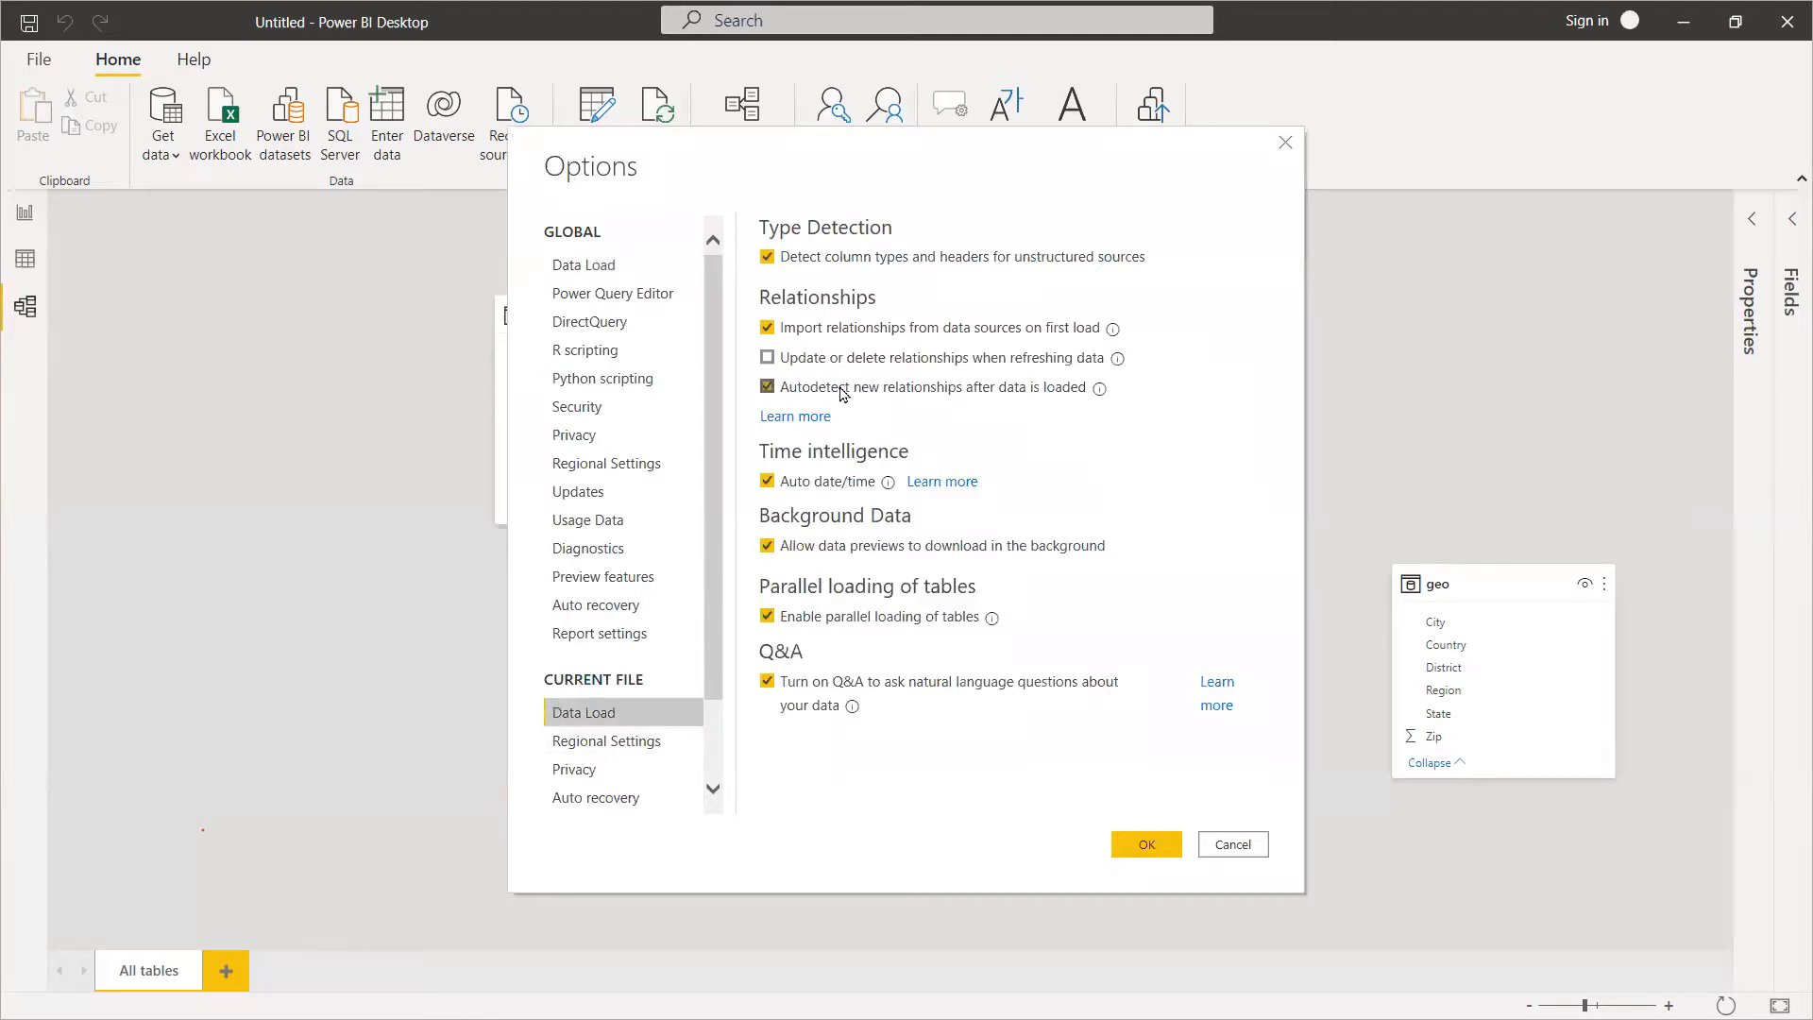
{"action": "left_click", "coordinate": [767, 389]}
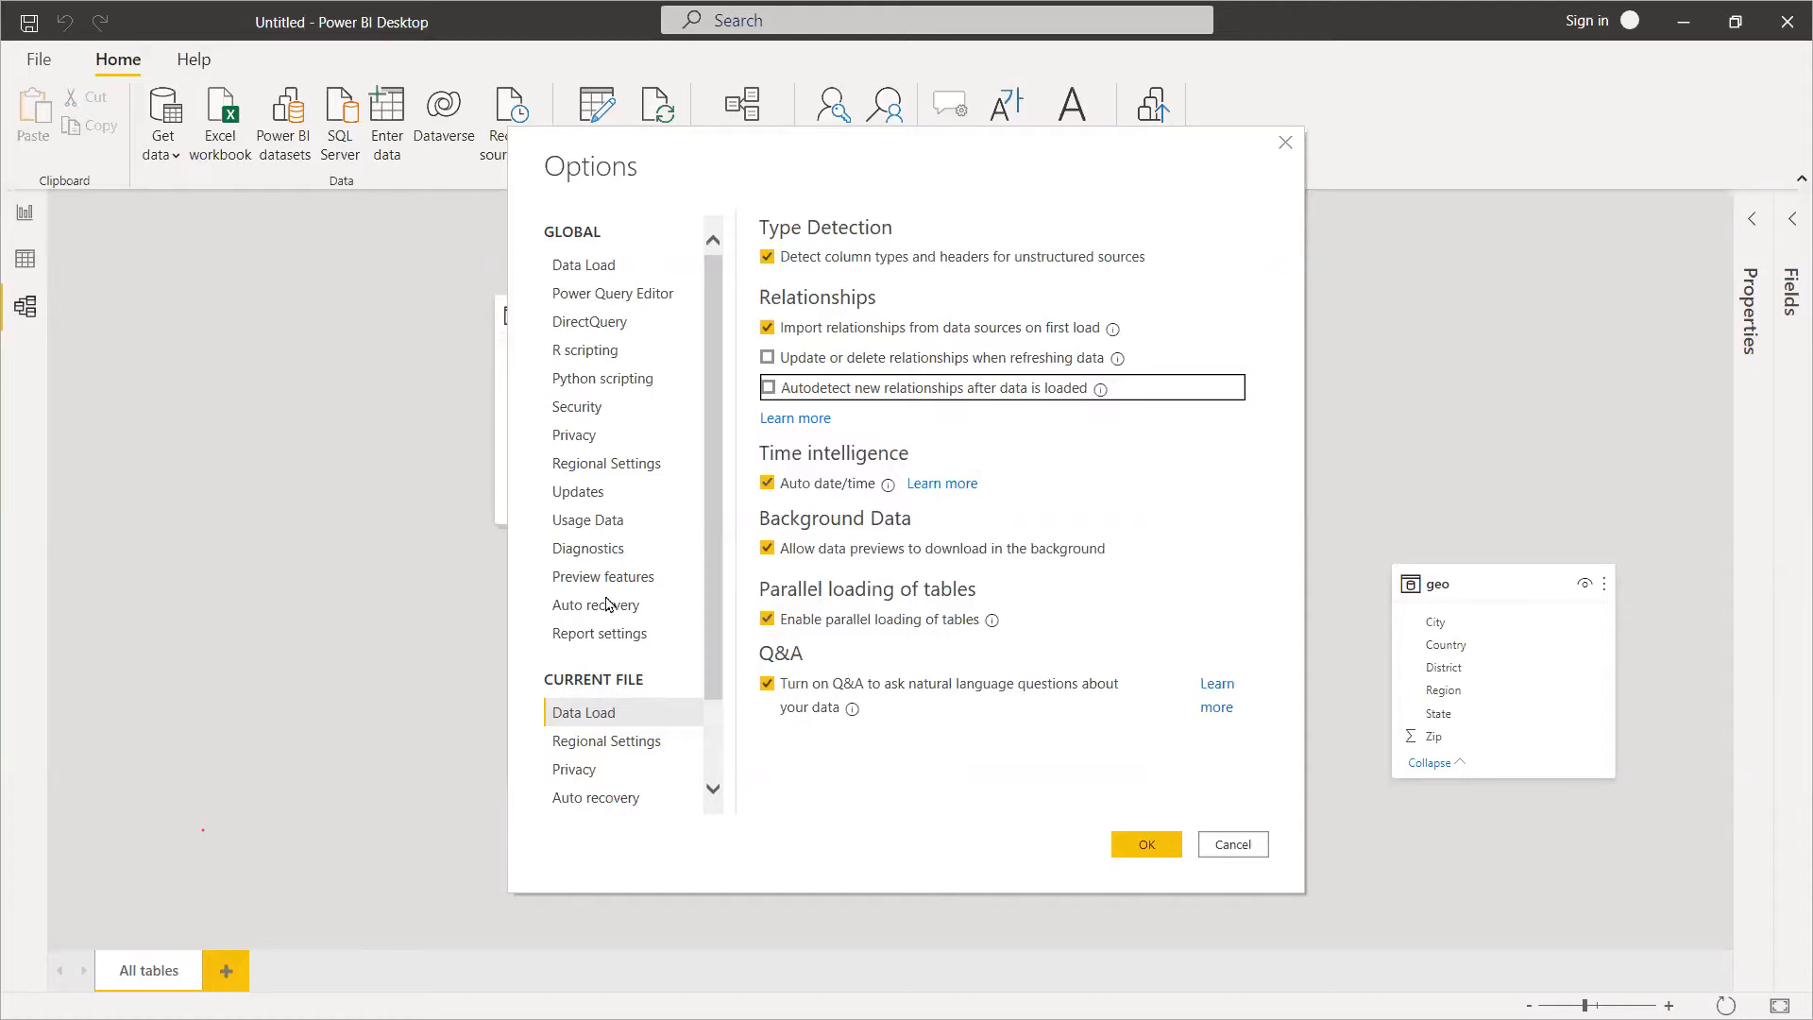
Compare the global Data Load options with those of the current file, and close the options without saving.
{"action": "left_click", "coordinate": [631, 268]}
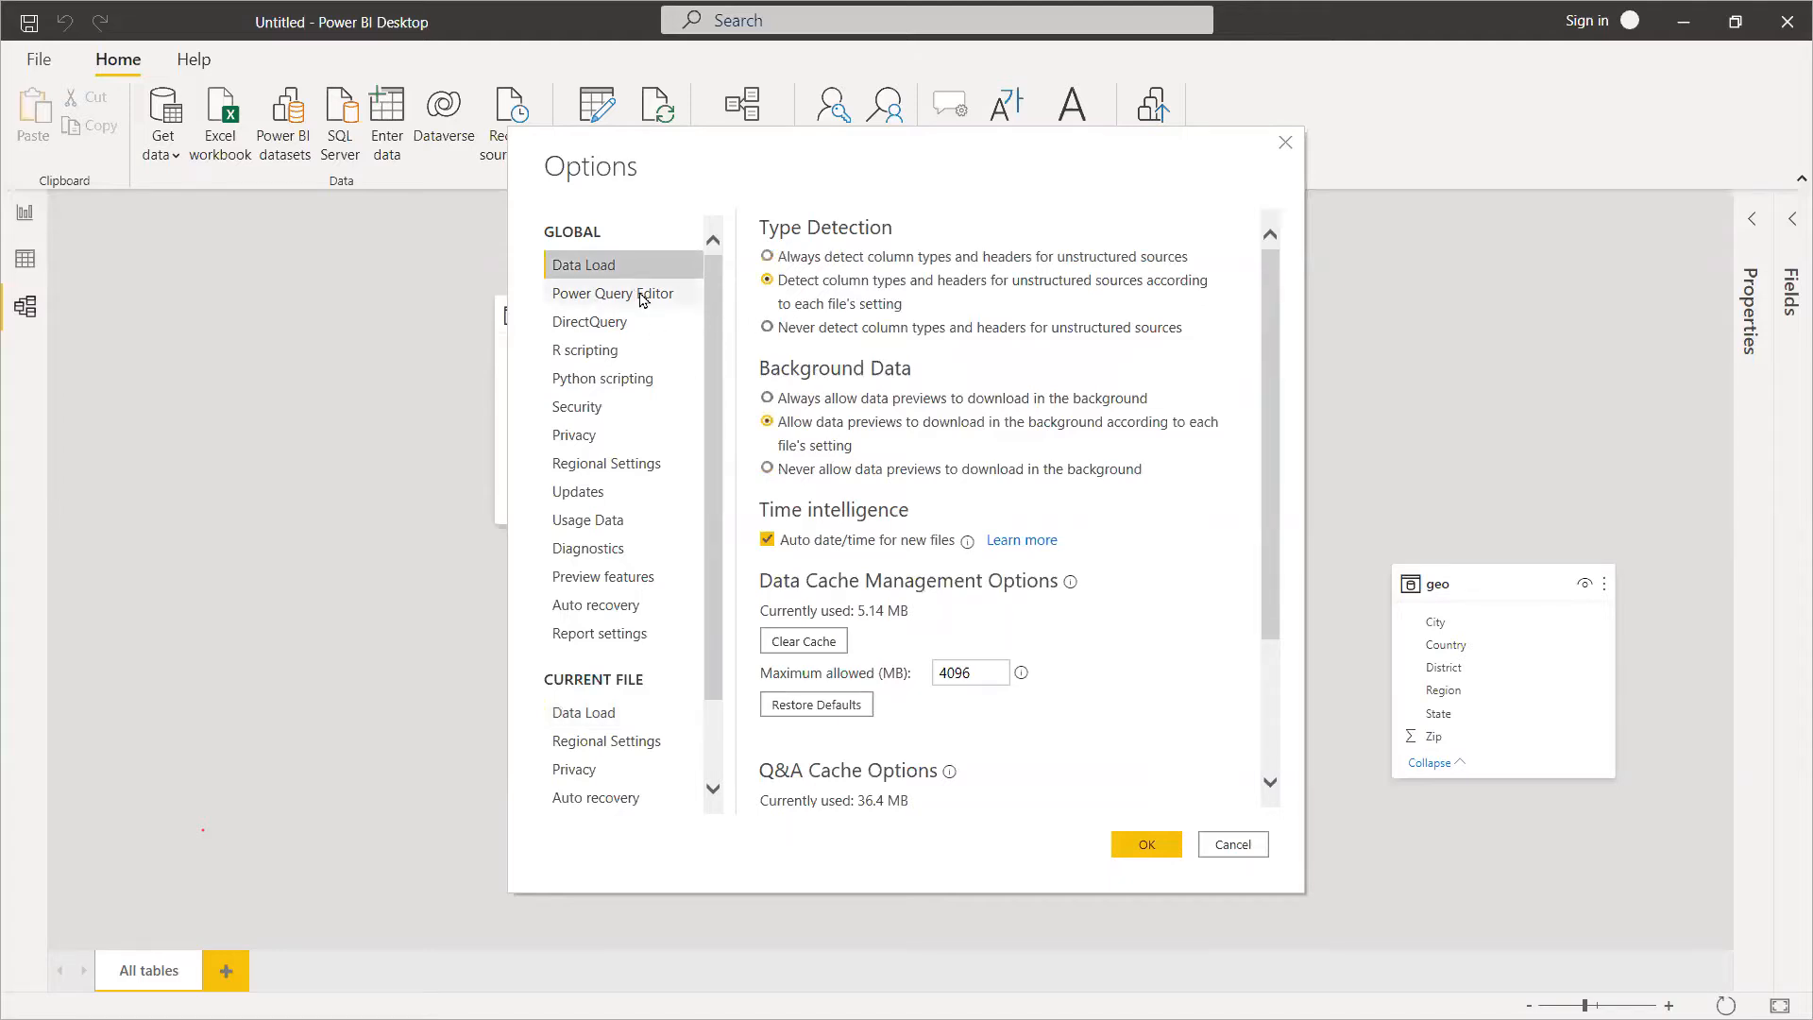
{"action": "left_click", "coordinate": [587, 713]}
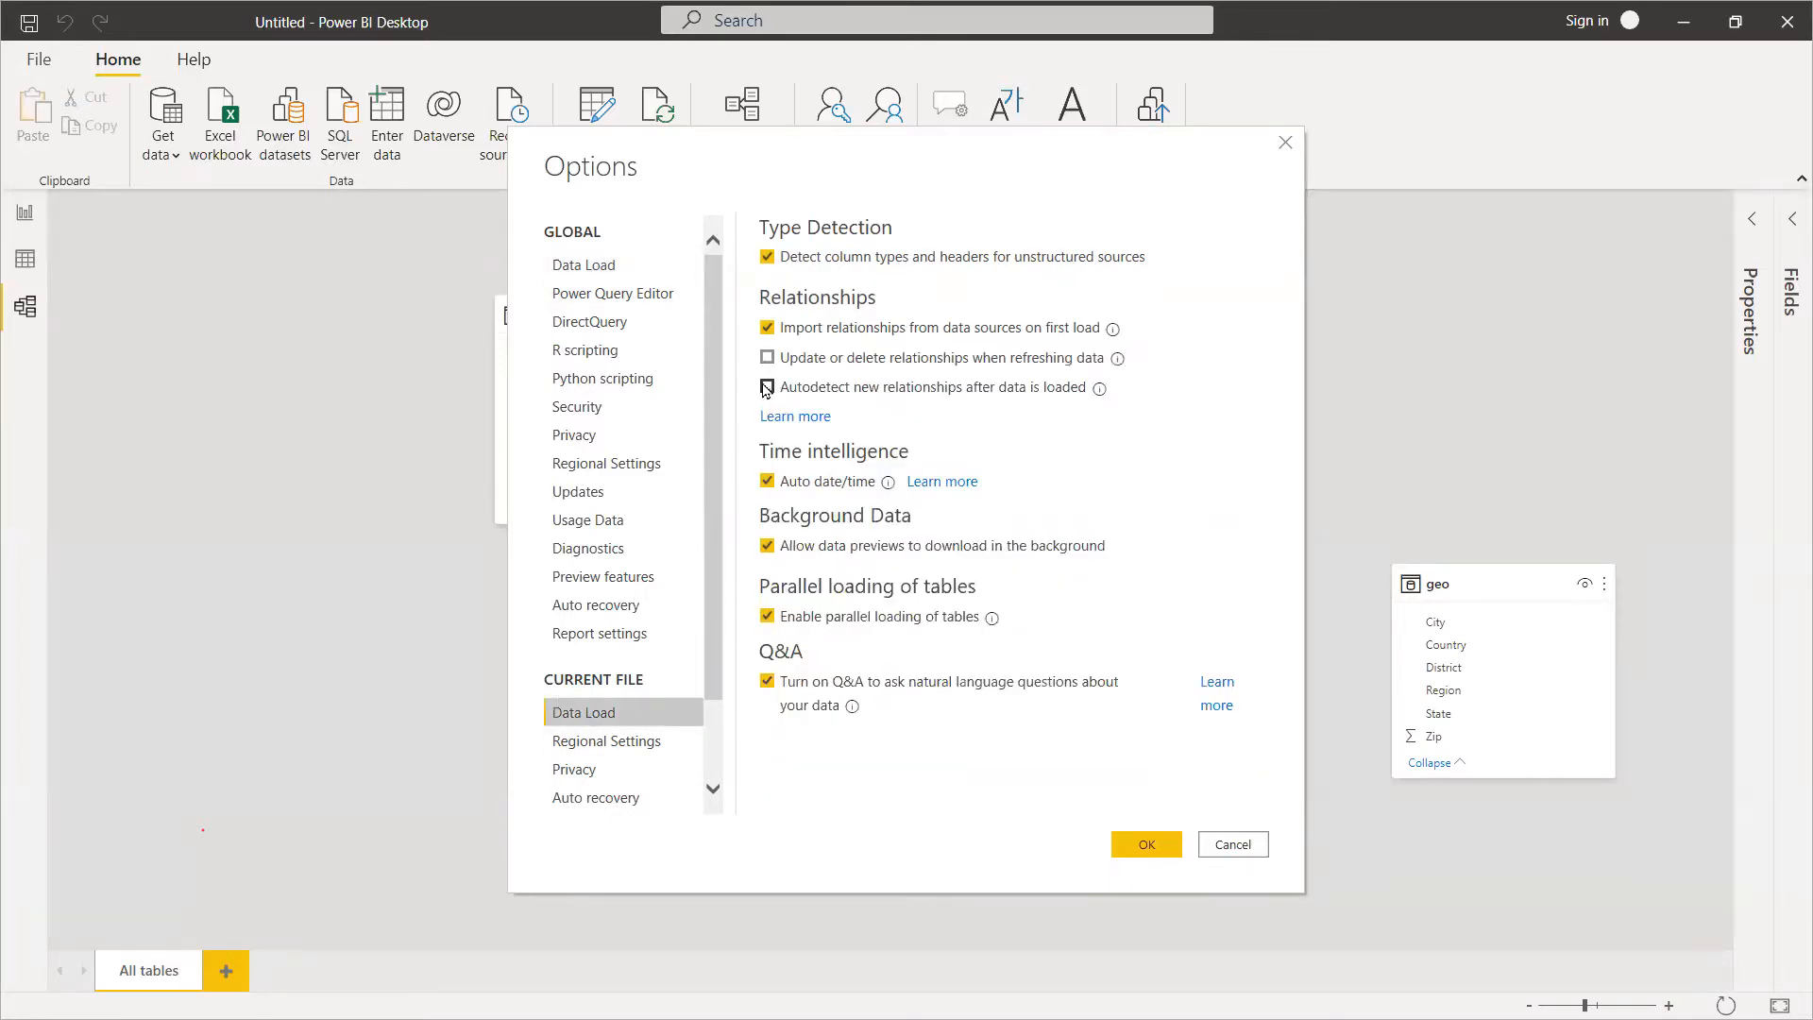
{"action": "left_click", "coordinate": [638, 271]}
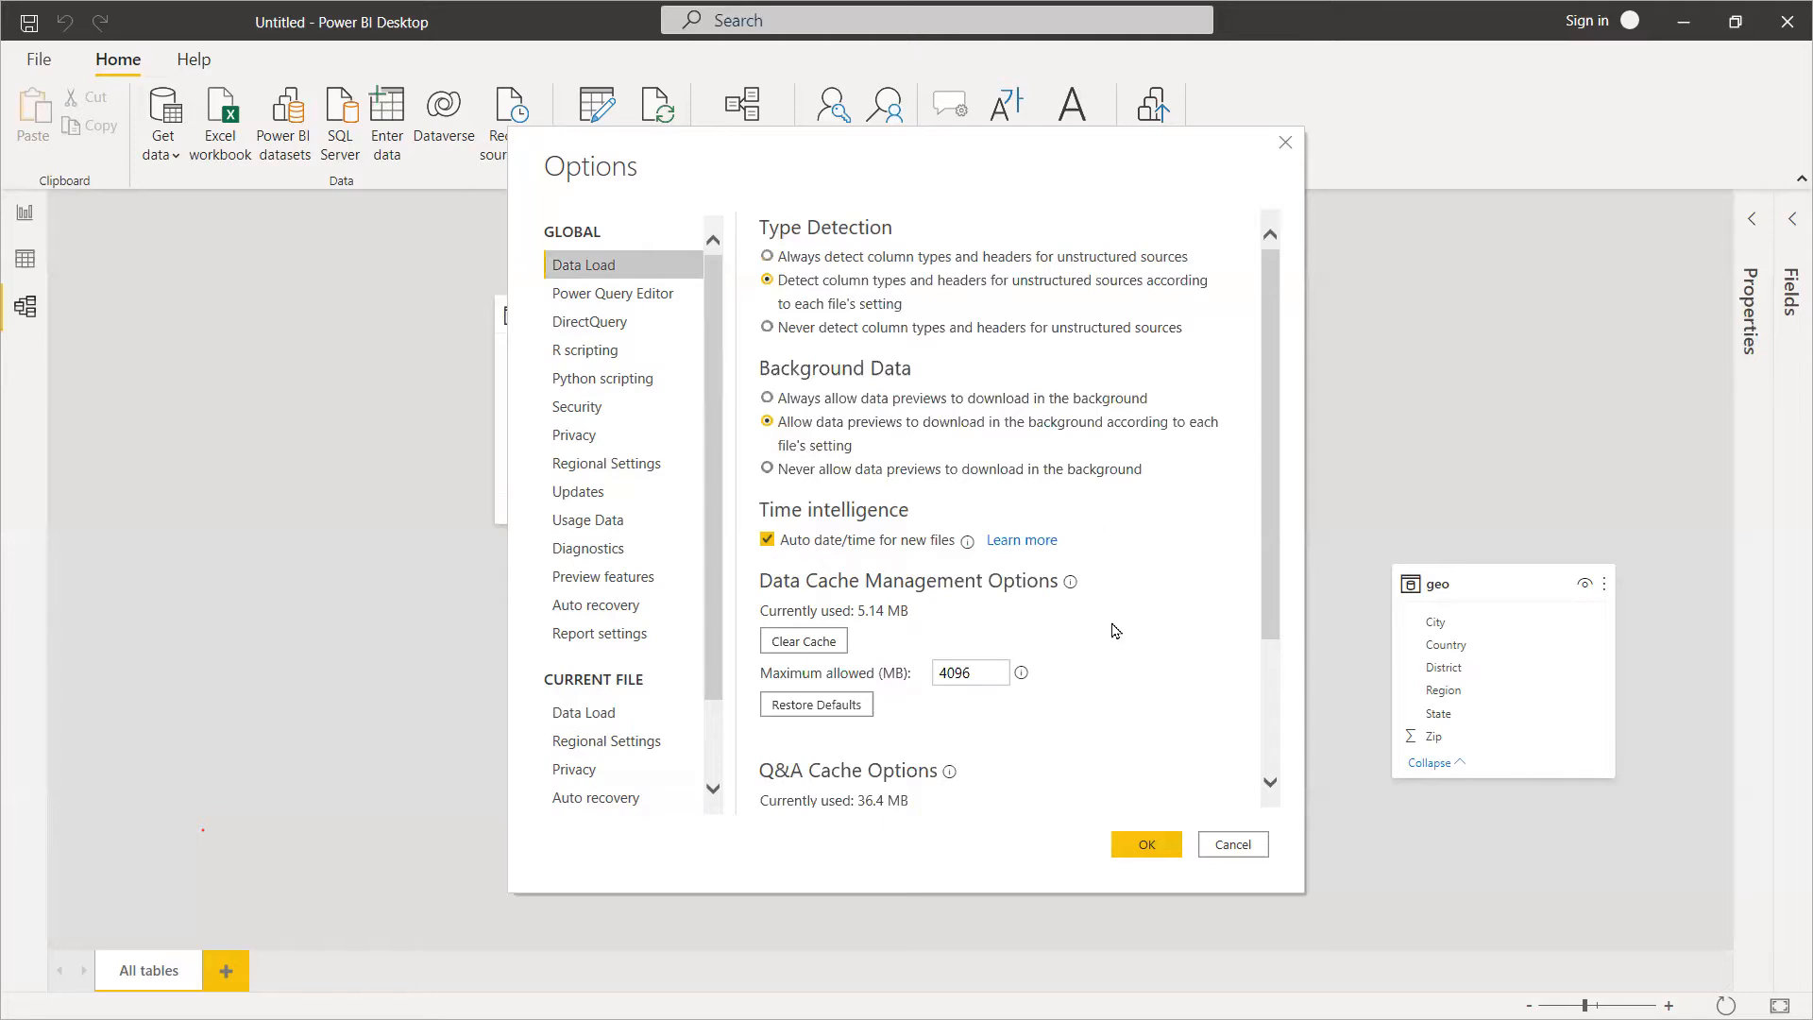
{"action": "left_click", "coordinate": [1248, 841]}
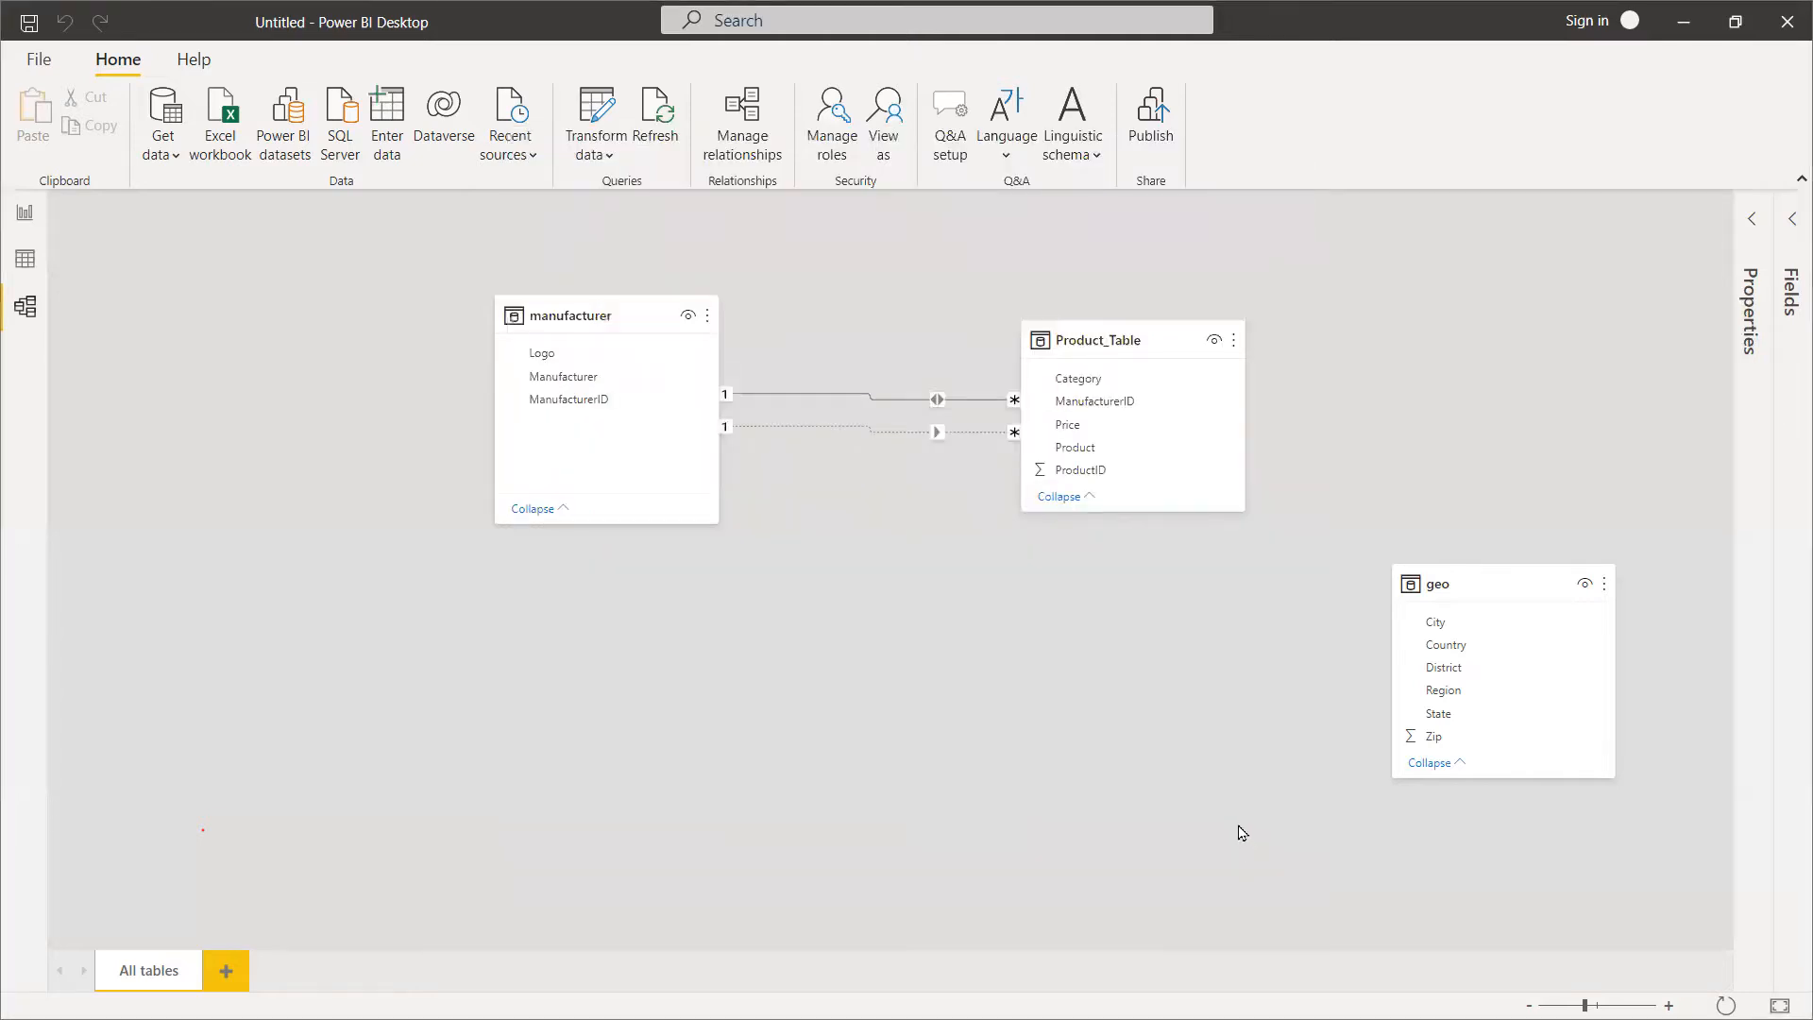
Switch back to the slide show on relationships in Power BI.
{"action": "key", "text": "alt+Tab"}
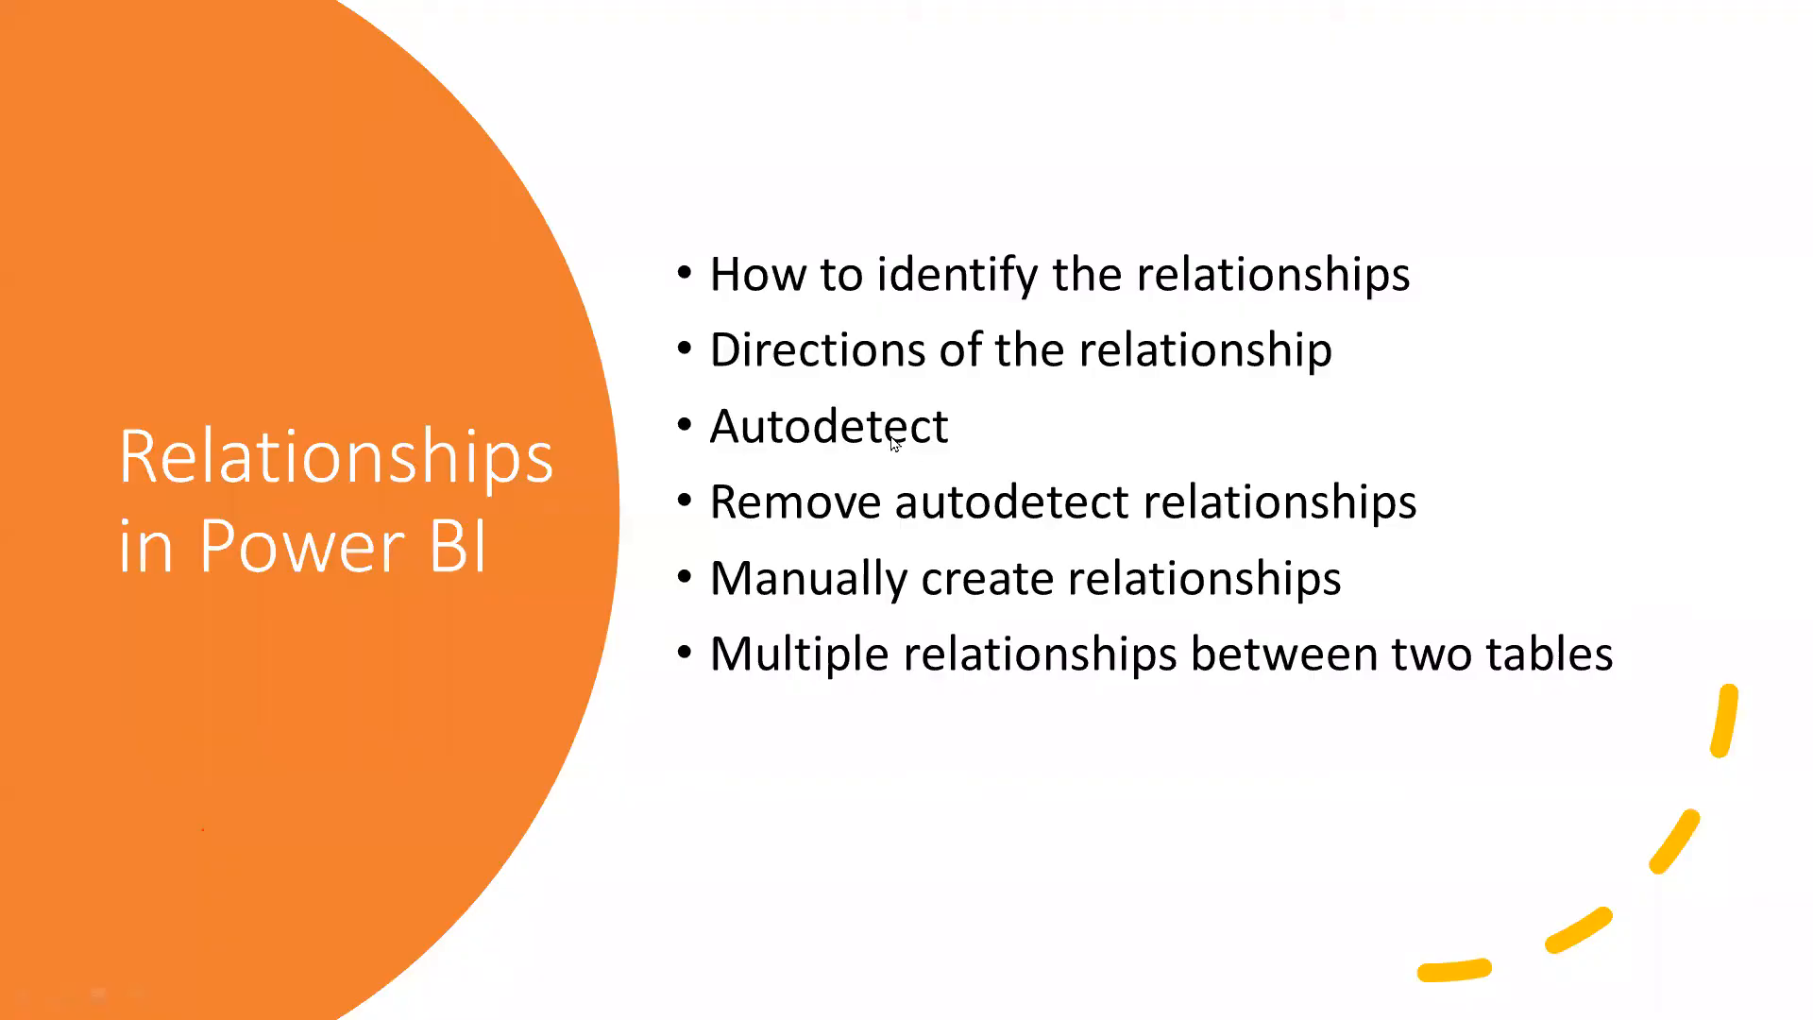